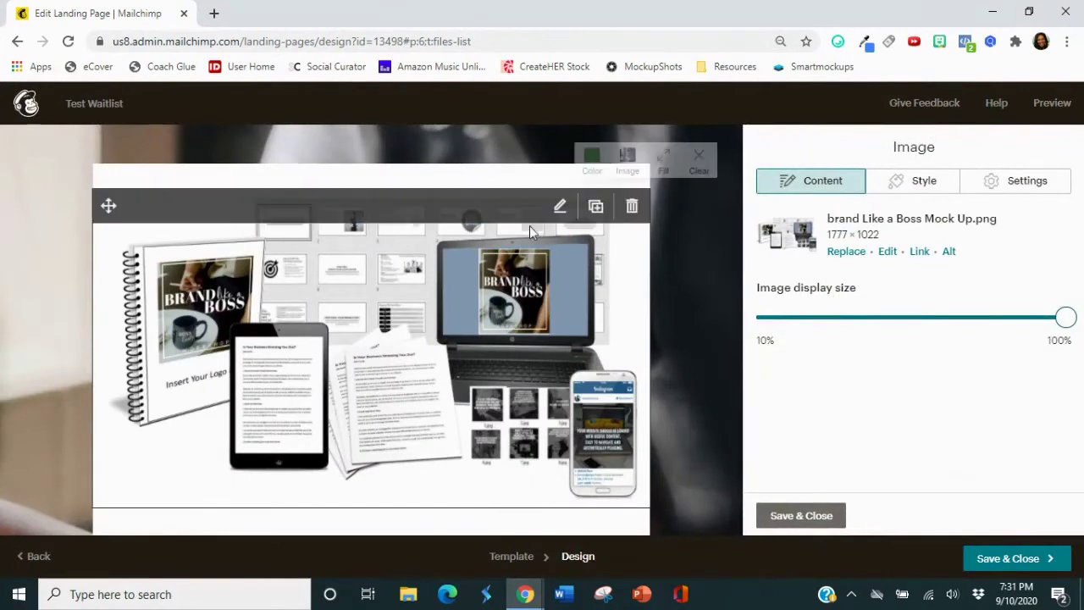
Resize the Brand Like a Boss mockup image to 500 pixels wide with locked dimensions and save the image block
{"action": "left_click", "coordinate": [886, 252]}
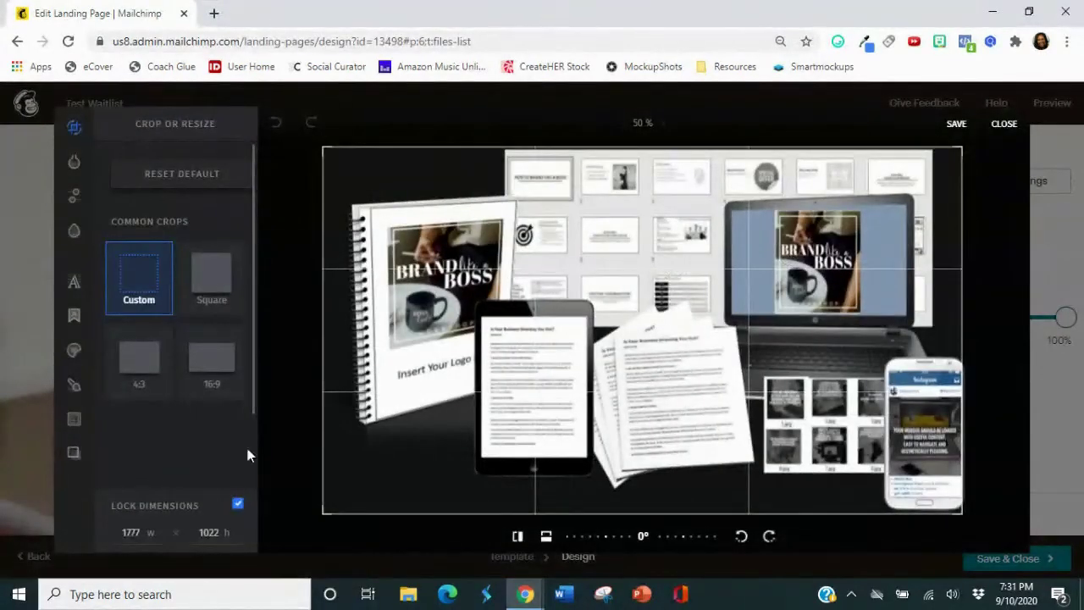
{"action": "left_click_drag", "start_coordinate": [140, 532], "coordinate": [113, 538]}
{"action": "type", "text": "500"}
{"action": "key", "text": "Return"}
{"action": "left_click", "coordinate": [956, 125]}
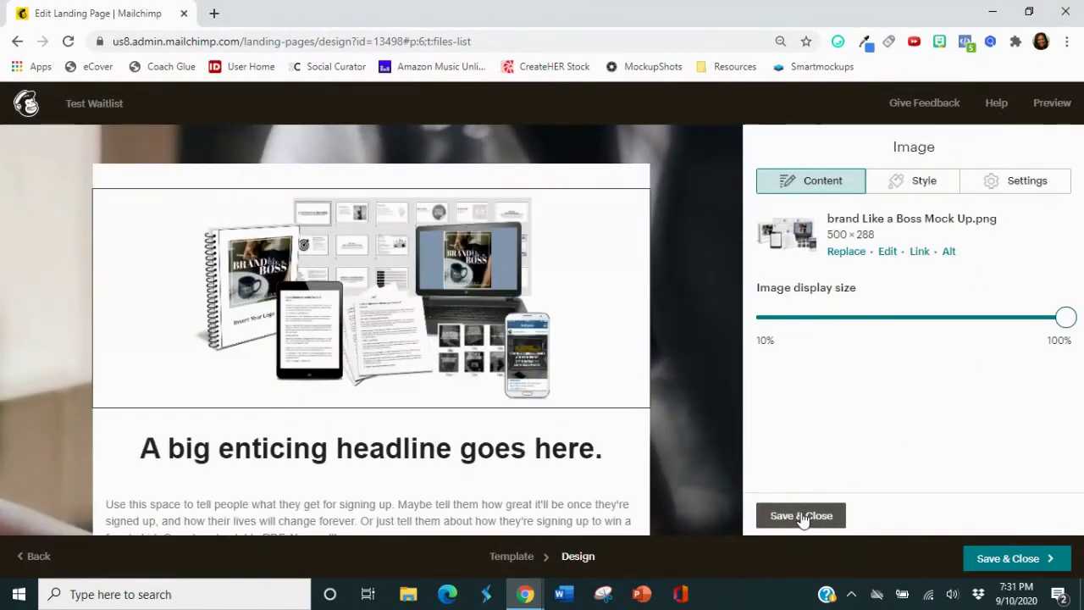
{"action": "left_click", "coordinate": [800, 516]}
Replace the placeholder headline below the image with "Join The Coaching Business Simplied Club"
{"action": "scroll", "coordinate": [542, 284], "scroll_direction": "down", "scroll_amount": 1}
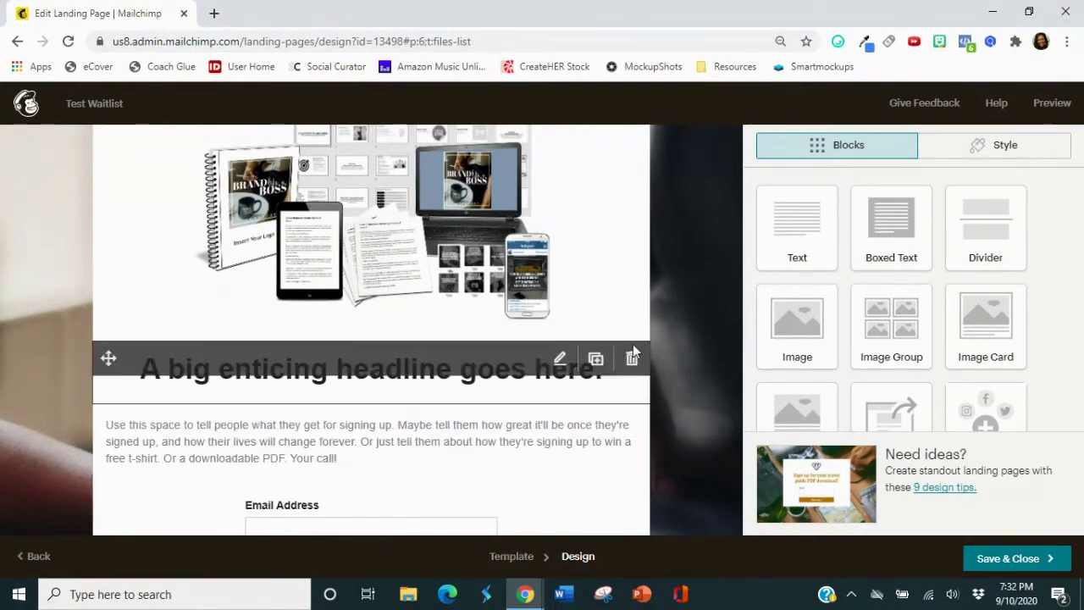
{"action": "left_click", "coordinate": [559, 362]}
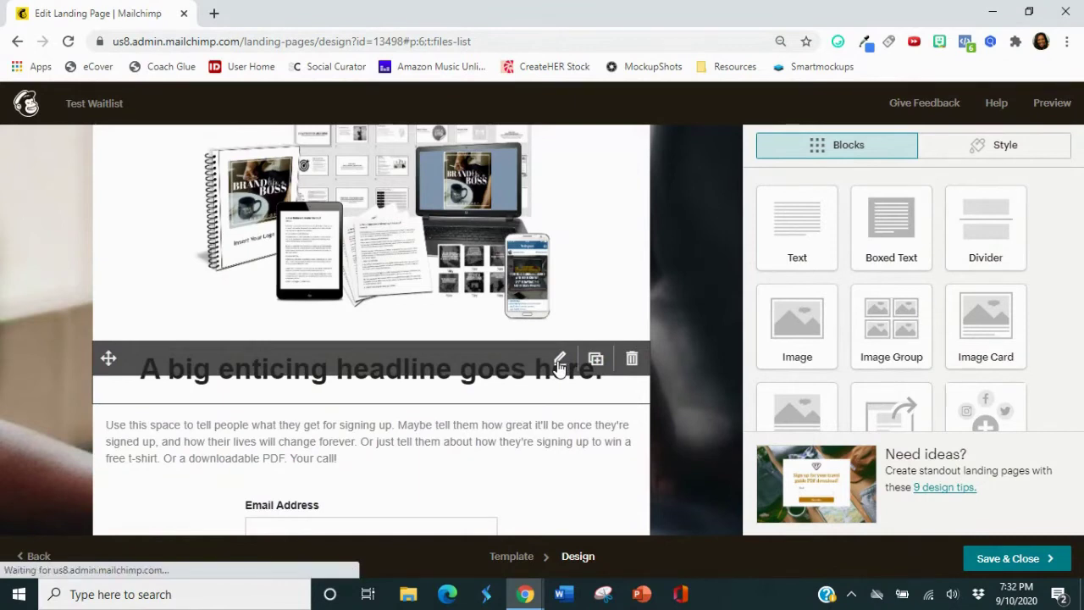
{"action": "left_click_drag", "start_coordinate": [758, 298], "coordinate": [1046, 306]}
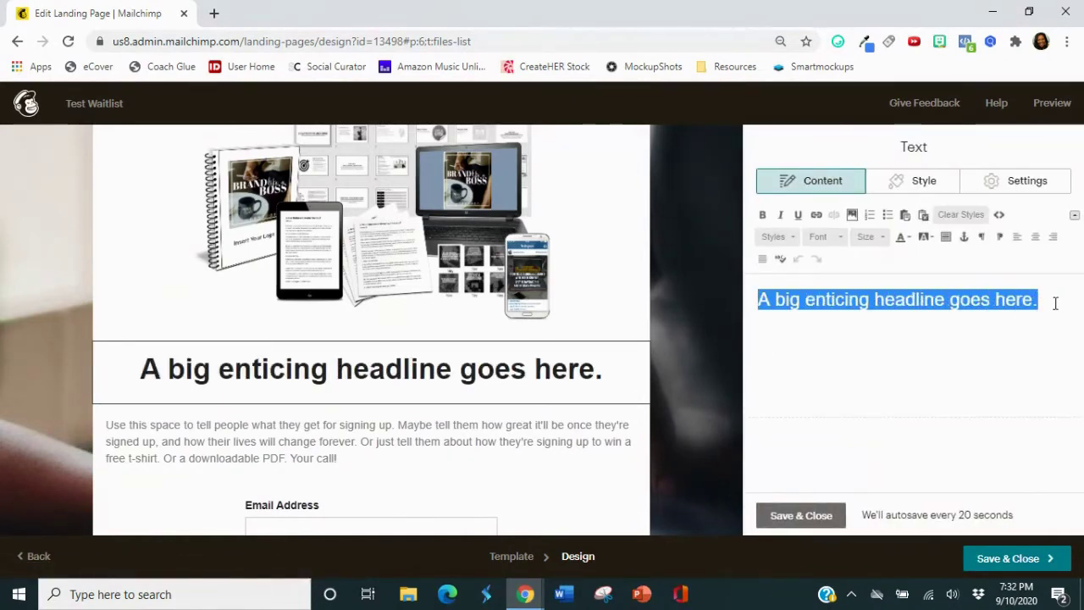
{"action": "type", "text": "Join The "}
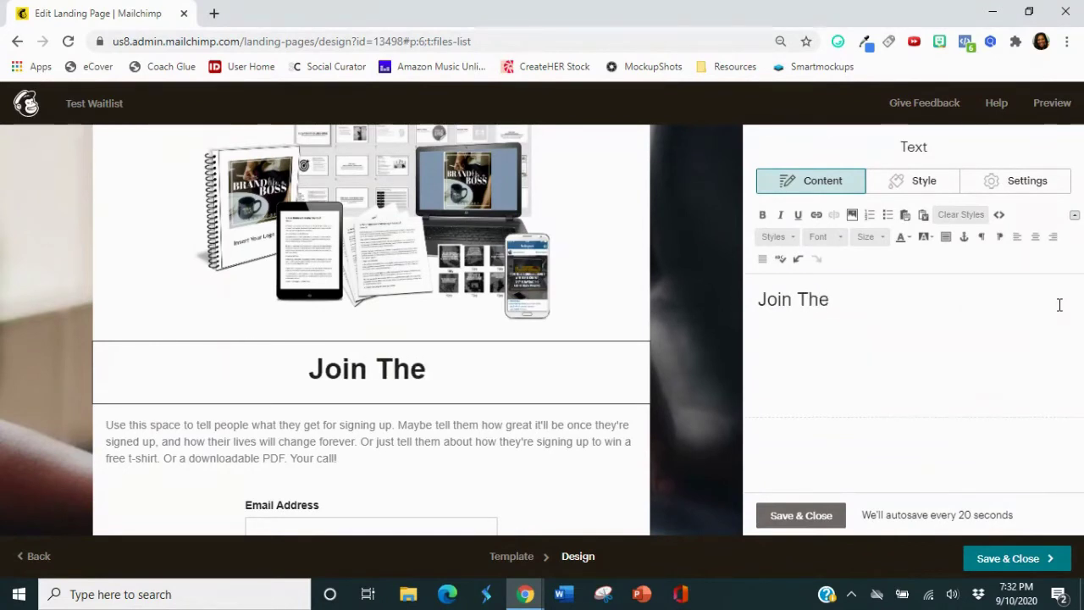
{"action": "type", "text": "Coaching "}
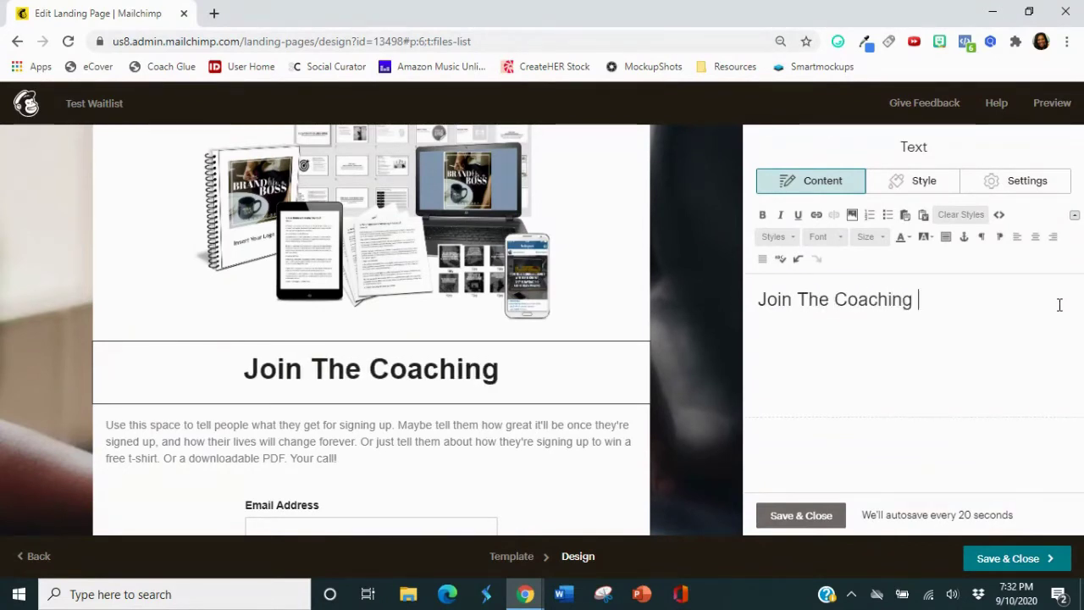
{"action": "type", "text": "Business Simp"}
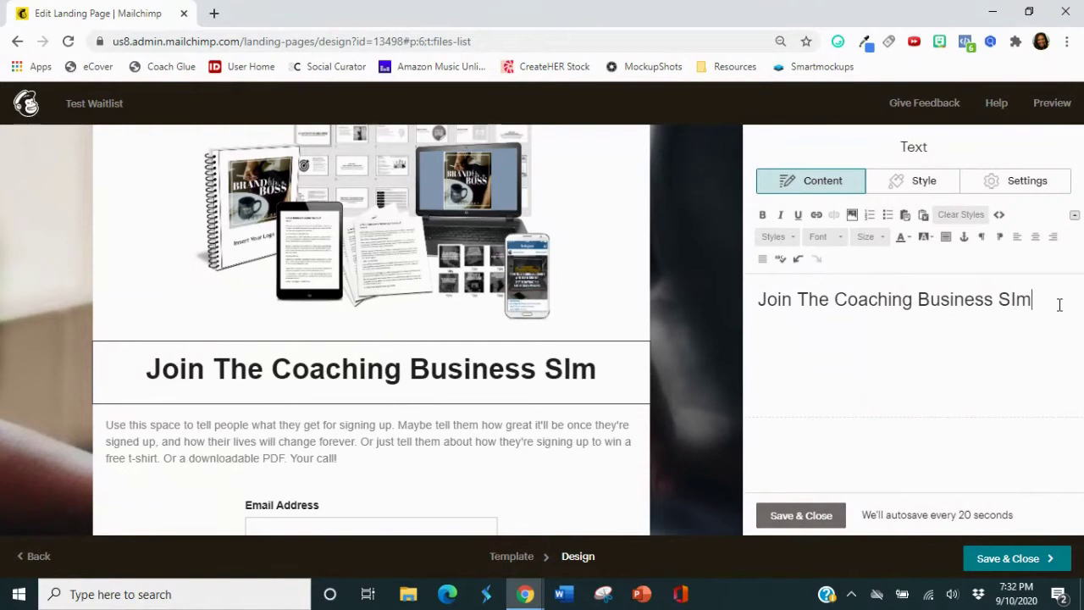
{"action": "key", "text": "BackSpace"}
{"action": "key", "text": "BackSpace"}
{"action": "key", "text": "BackSpace"}
{"action": "type", "text": "implied "}
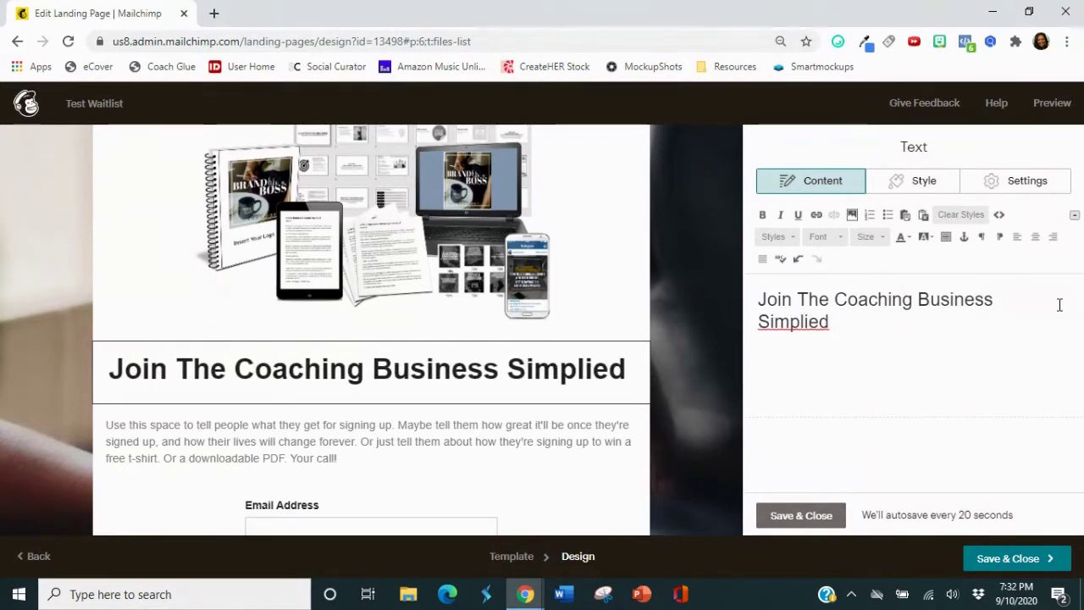
{"action": "type", "text": "Mm"}
{"action": "key", "text": "BackSpace"}
{"action": "key", "text": "BackSpace"}
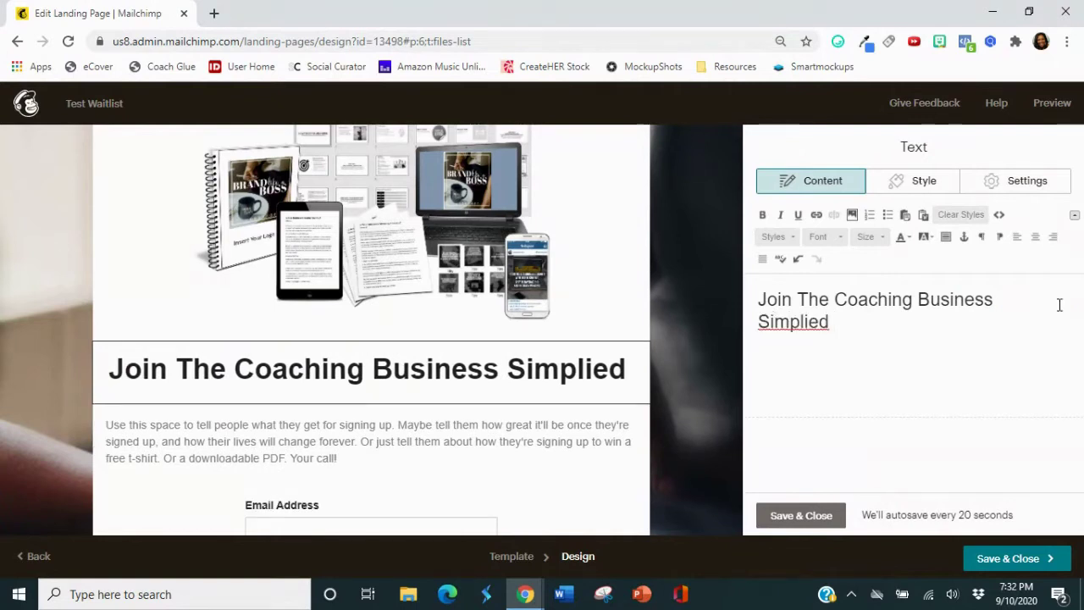
{"action": "type", "text": "Club"}
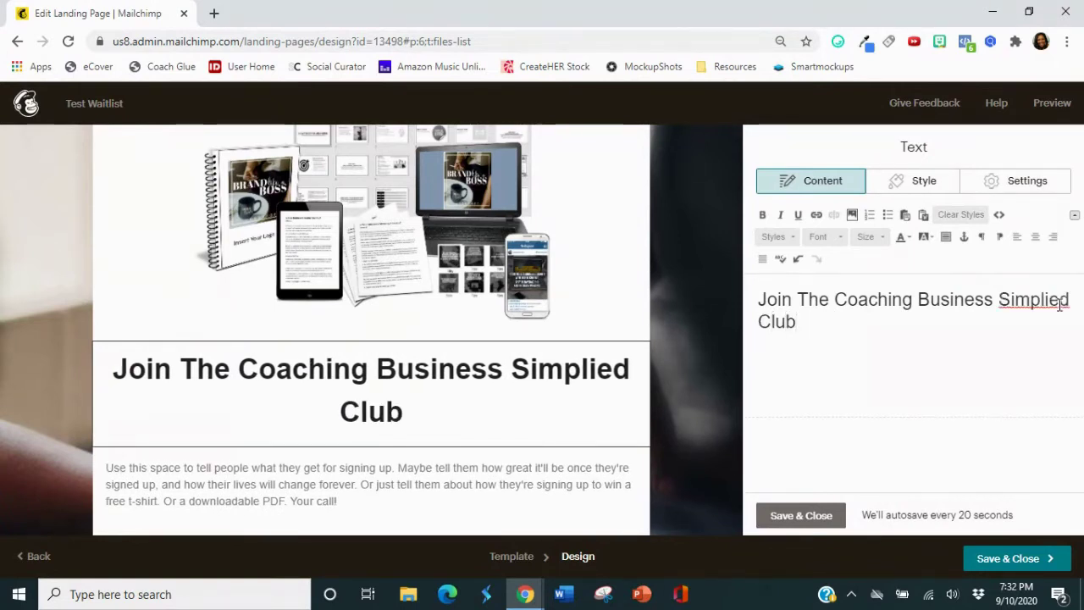
Break the headline onto a second line after "Join The" and save the text block
{"action": "left_click", "coordinate": [836, 301]}
{"action": "key", "text": "shift+Return"}
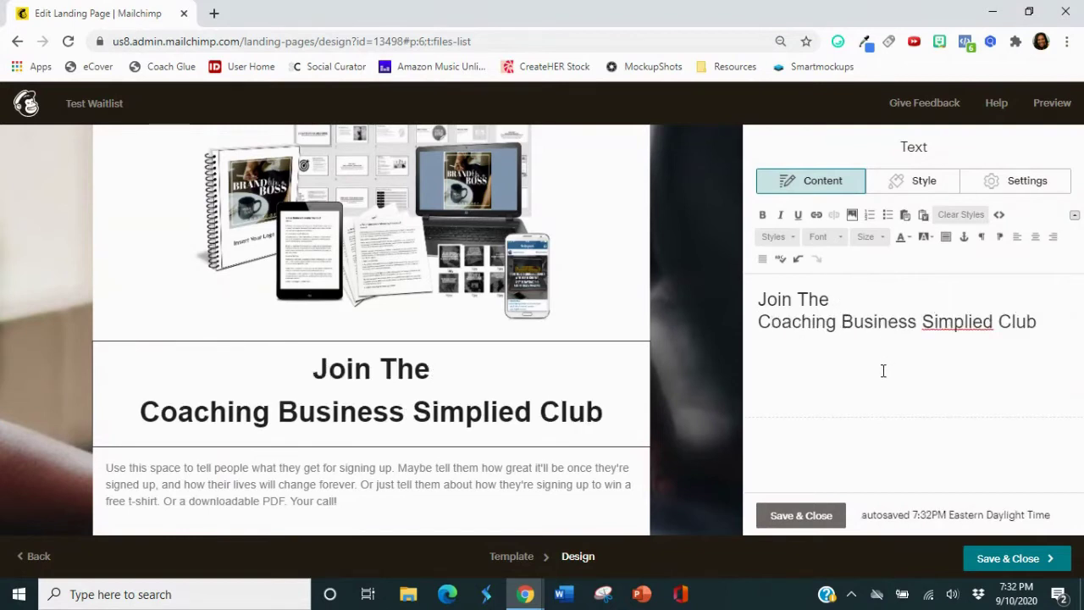
{"action": "left_click", "coordinate": [801, 515]}
Clear the placeholder paragraph below the headline in its text block
{"action": "scroll", "coordinate": [590, 409], "scroll_direction": "down", "scroll_amount": 2}
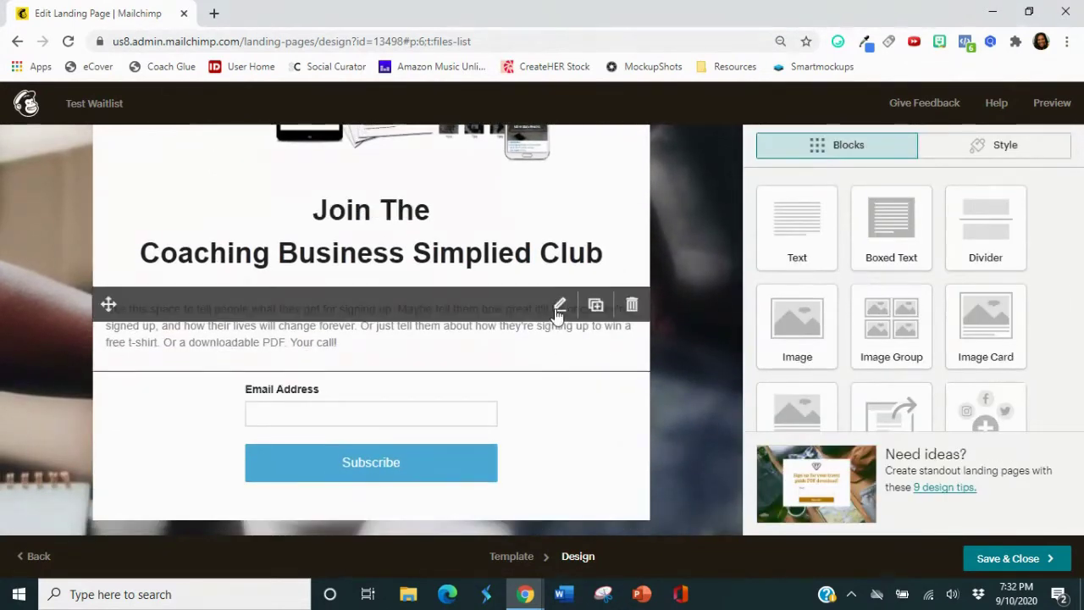
{"action": "left_click", "coordinate": [558, 306]}
{"action": "left_click_drag", "start_coordinate": [920, 345], "coordinate": [711, 296]}
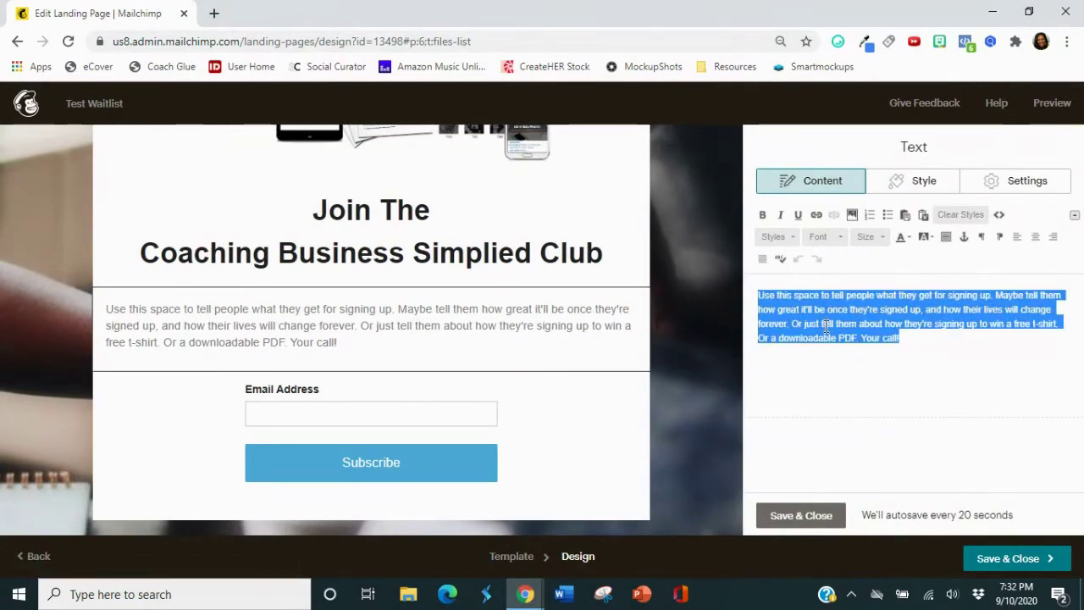
{"action": "type", "text": "Write"}
{"action": "key", "text": "BackSpace"}
{"action": "key", "text": "BackSpace"}
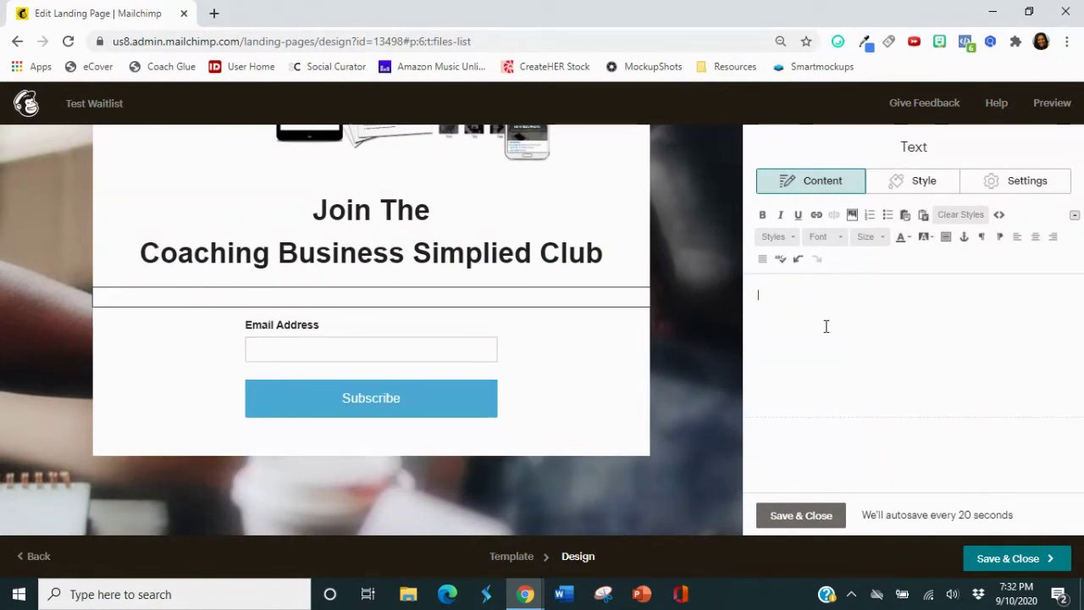
Write "Be the first to get updates on when the Coaching Business Simiplied Club Launches" as the paragraph text
{"action": "type", "text": "Join the club "}
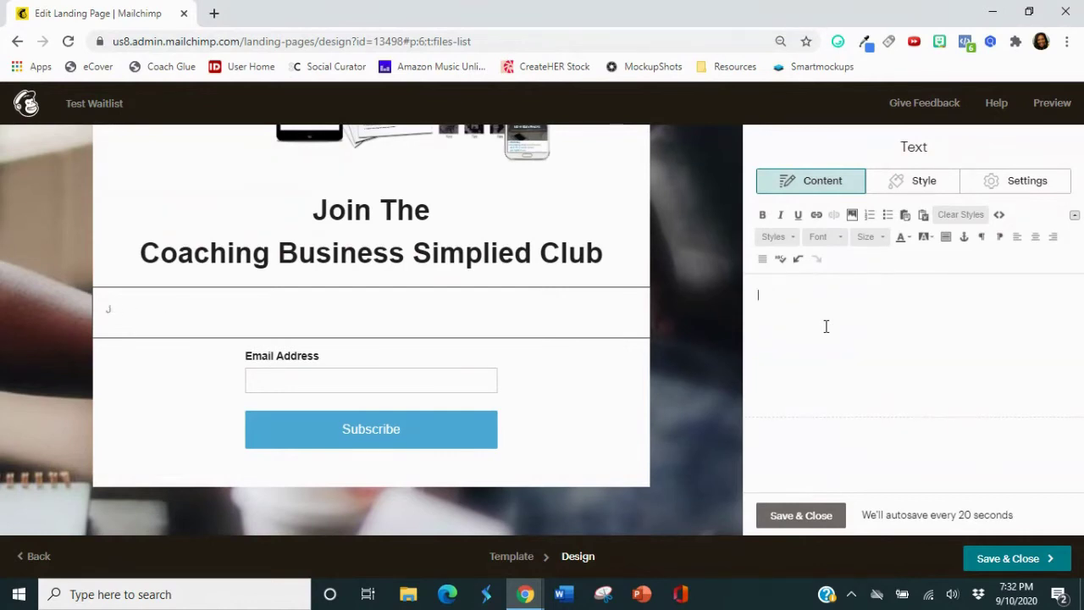
{"action": "type", "text": "Be the first to"}
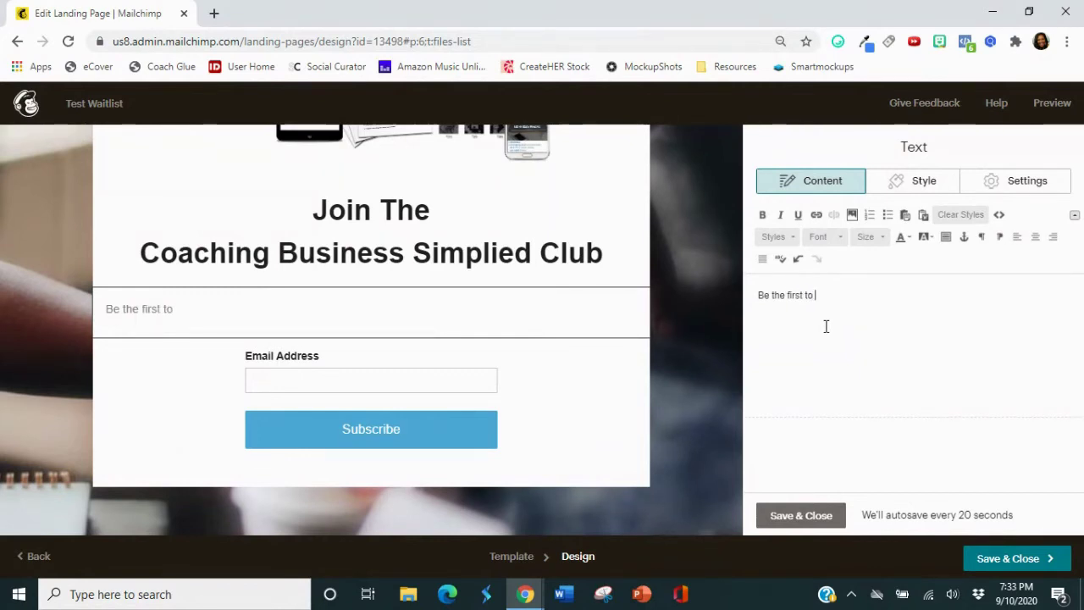
{"action": "type", "text": " get updates on wh"}
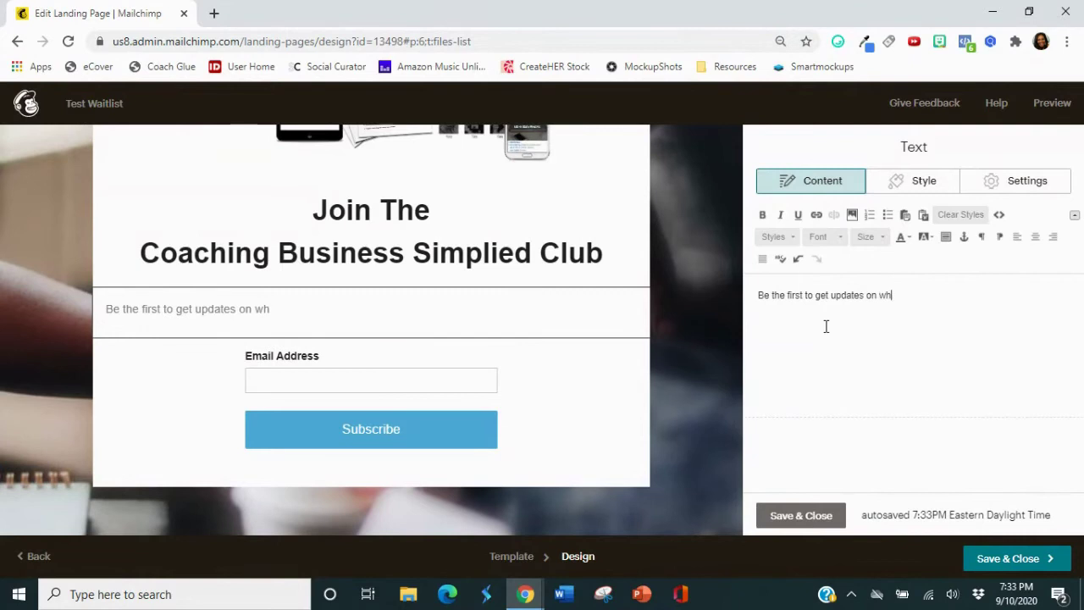
{"action": "type", "text": "en the Coachi"}
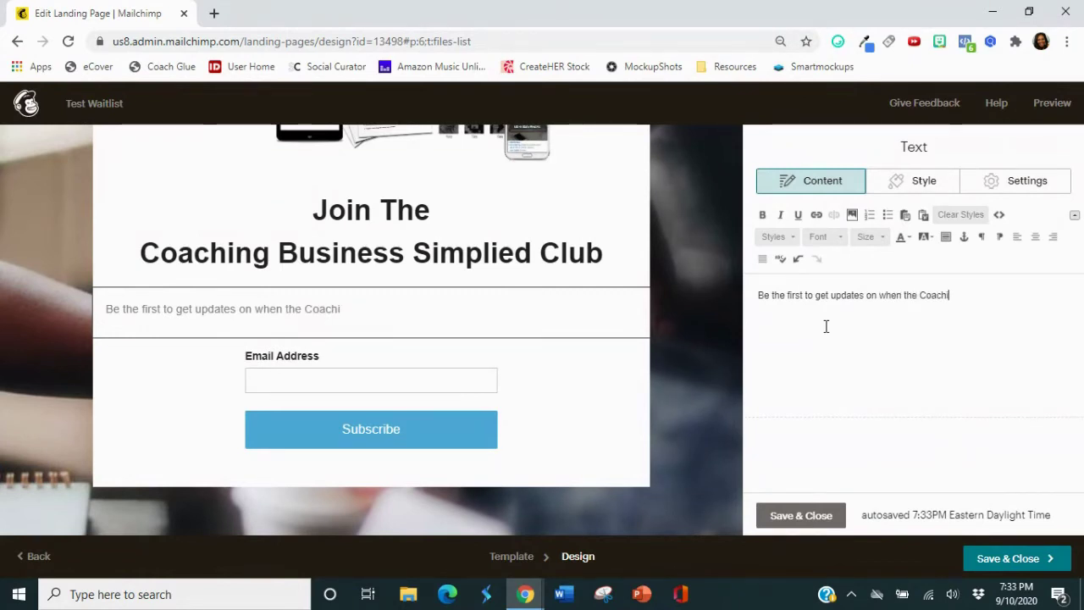
{"action": "type", "text": "ng Business Simil"}
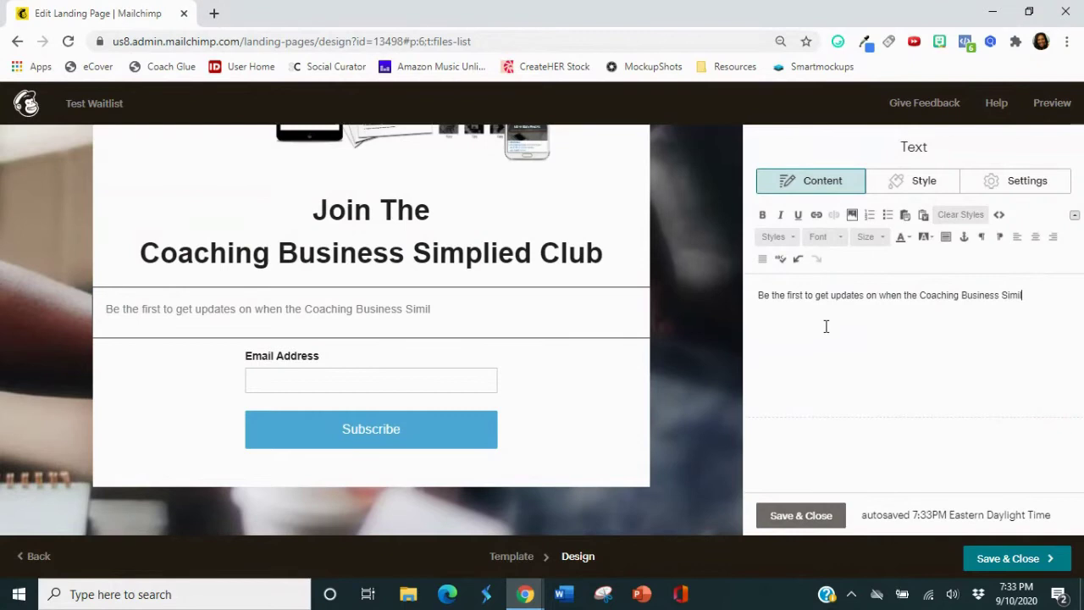
{"action": "key", "text": "BackSpace"}
{"action": "type", "text": "plied Club Launches"}
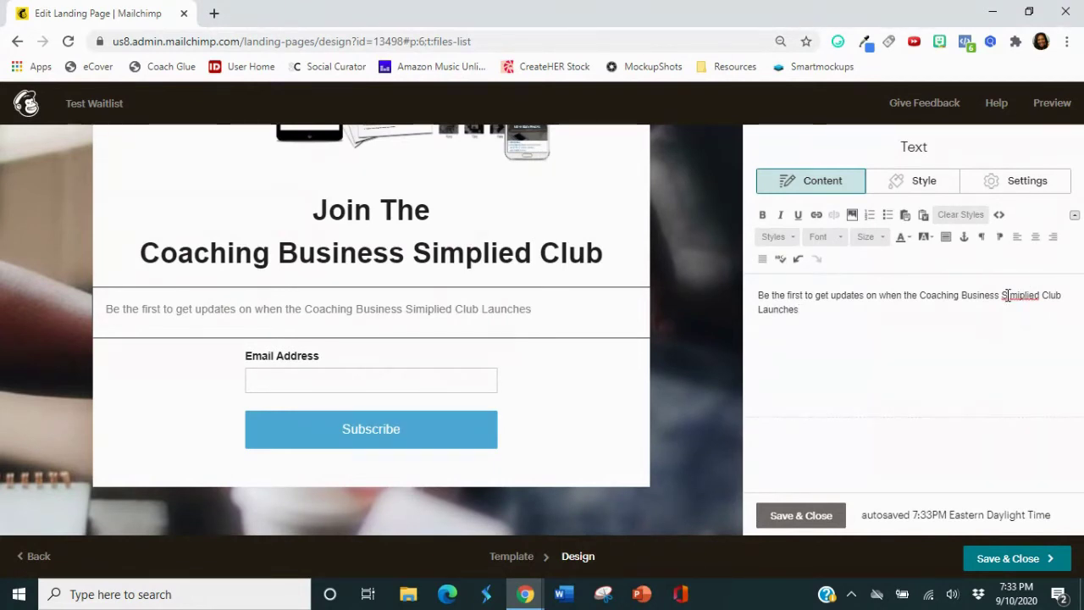
Correct the misspelled word in the paragraph to "Simplified" and end the sentence with a period
{"action": "double_click", "coordinate": [1034, 294]}
{"action": "right_click", "coordinate": [1037, 293]}
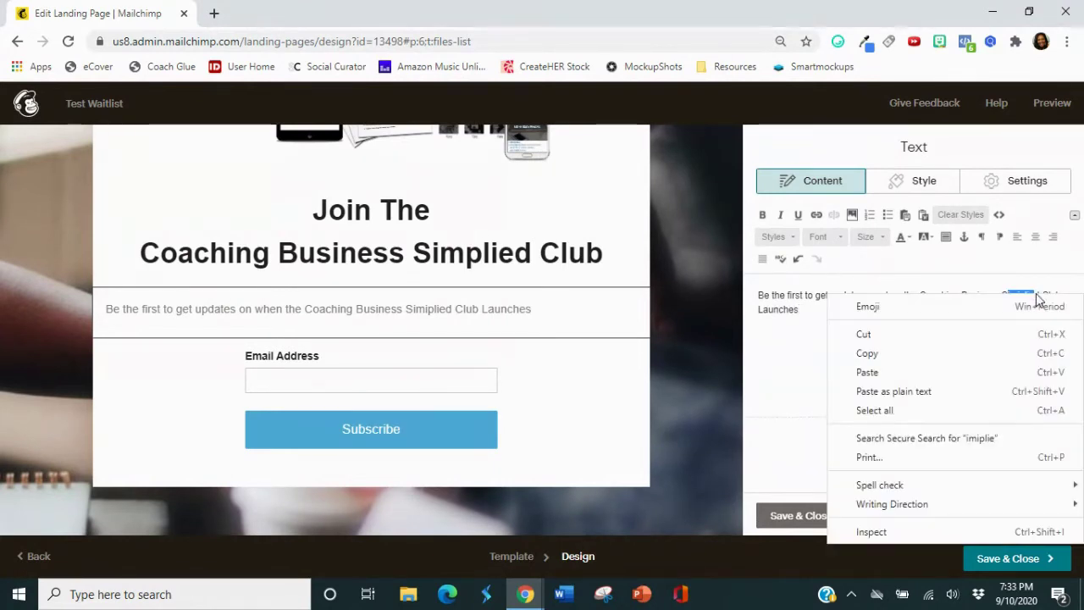
{"action": "left_click", "coordinate": [784, 368]}
{"action": "left_click_drag", "start_coordinate": [1042, 295], "coordinate": [1011, 290]}
{"action": "right_click", "coordinate": [1010, 296]}
{"action": "left_click", "coordinate": [972, 306]}
{"action": "left_click", "coordinate": [856, 328]}
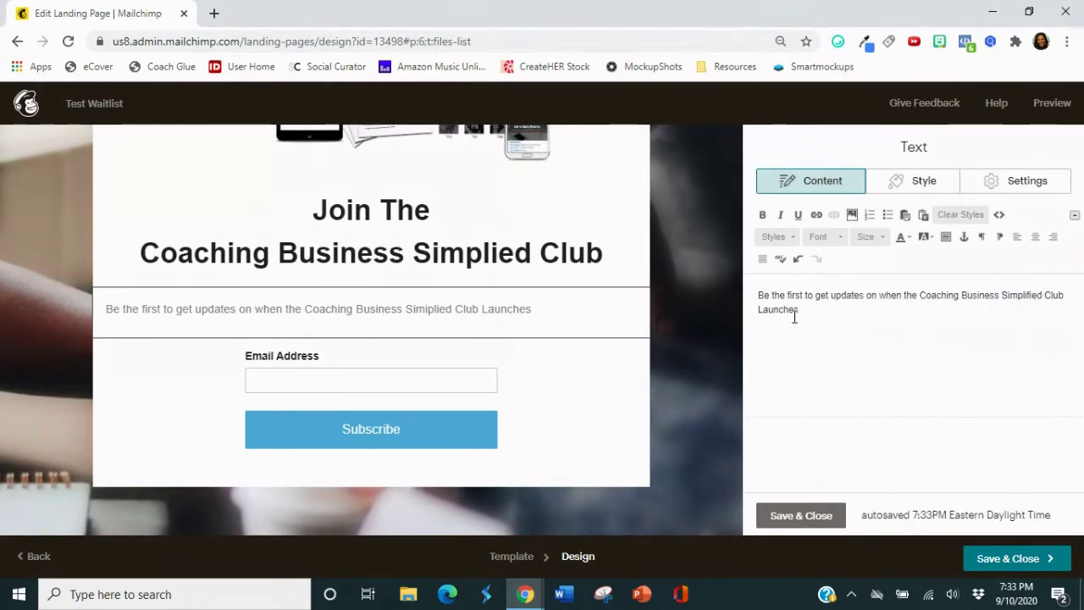
{"action": "type", "text": "."}
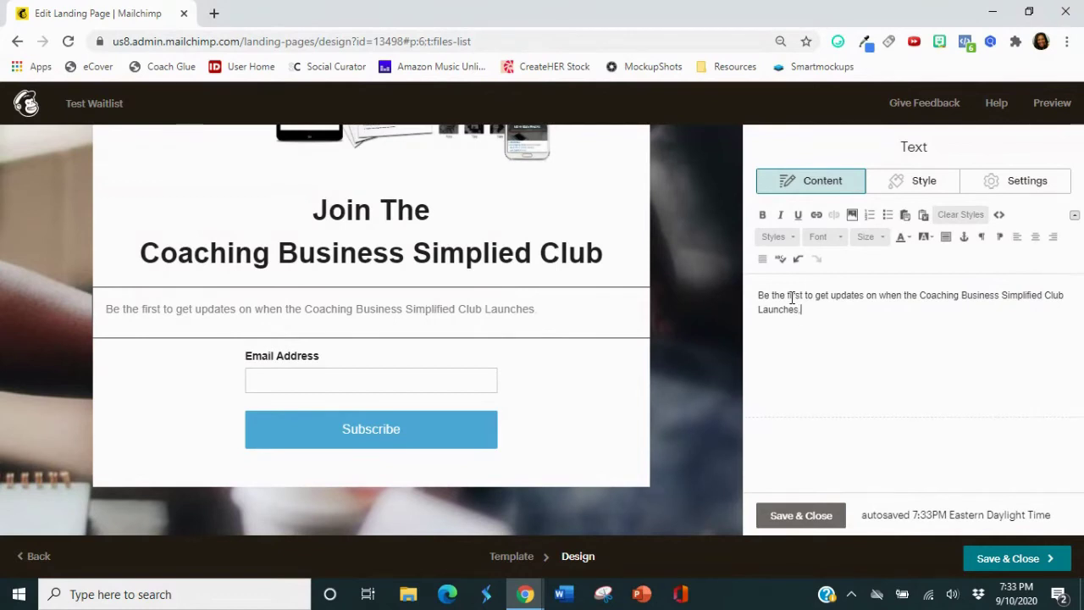
Set the text color of the whole paragraph to black
{"action": "left_click_drag", "start_coordinate": [803, 310], "coordinate": [728, 284]}
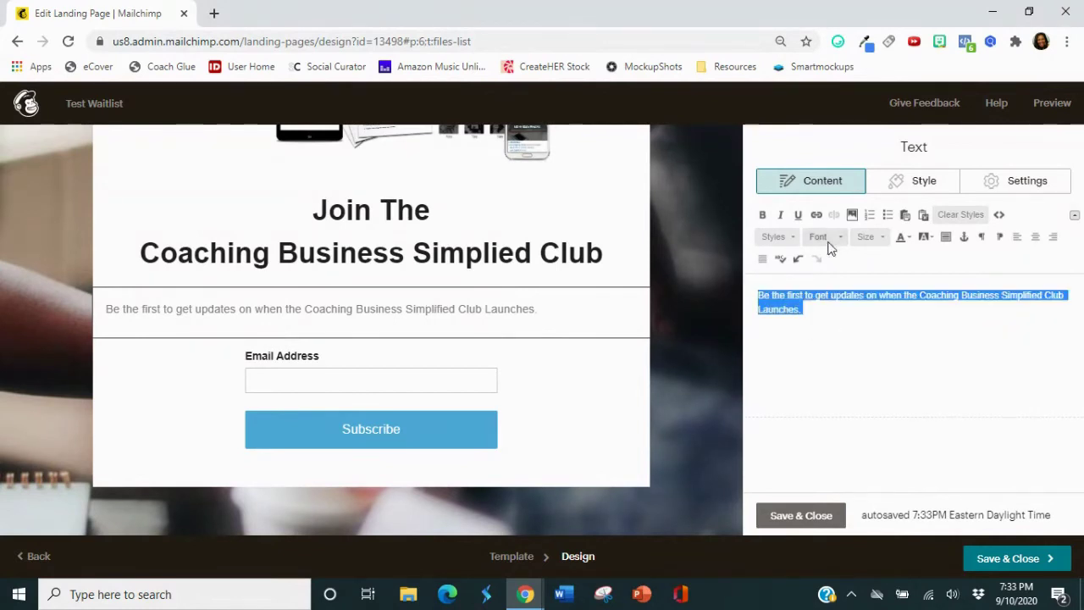
{"action": "left_click", "coordinate": [907, 237]}
{"action": "left_click", "coordinate": [908, 237]}
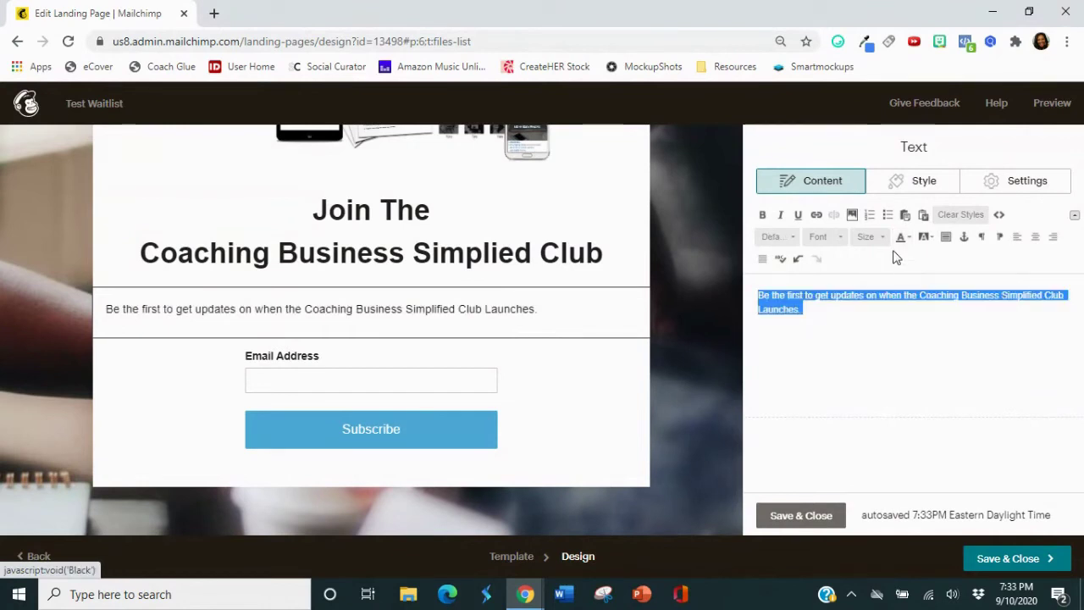
Increase the font size of the selected paragraph to 25
{"action": "left_click", "coordinate": [879, 239]}
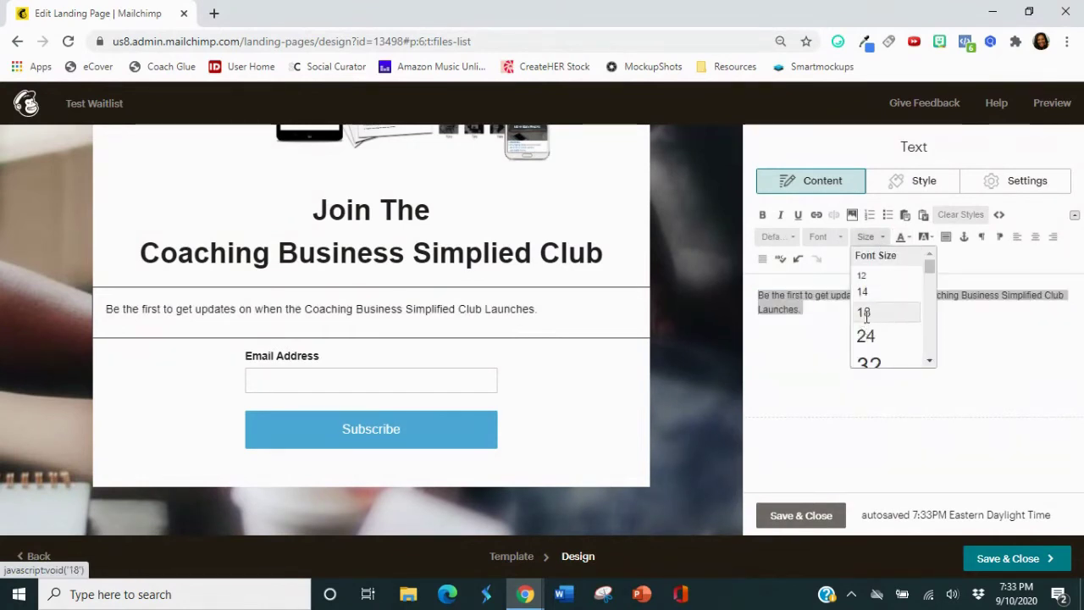
{"action": "left_click", "coordinate": [863, 312]}
{"action": "left_click", "coordinate": [883, 240]}
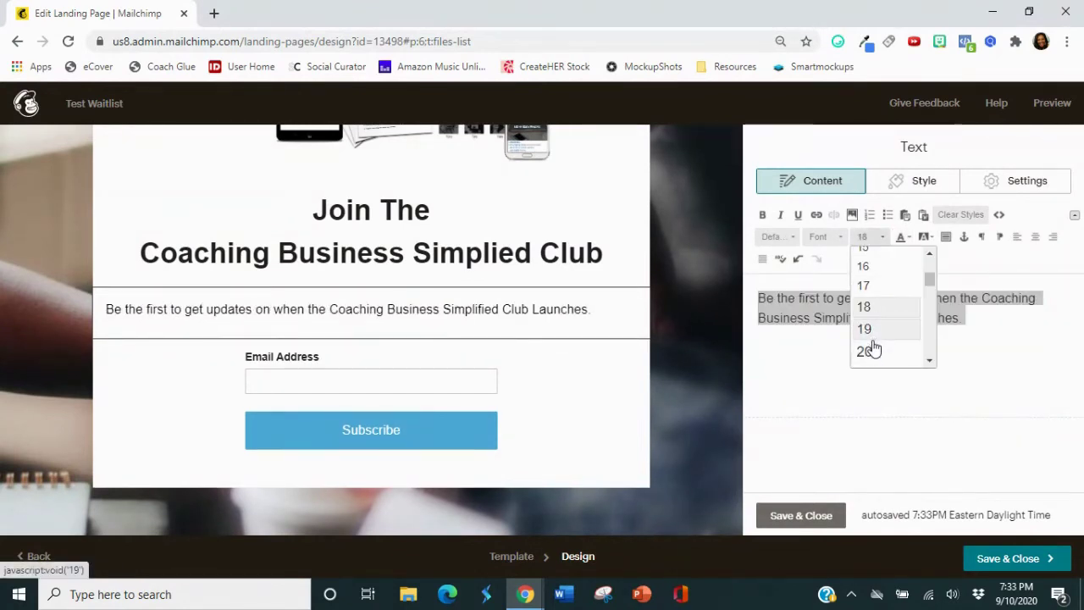
{"action": "scroll", "coordinate": [873, 346], "scroll_direction": "down", "scroll_amount": 1}
{"action": "scroll", "coordinate": [873, 351], "scroll_direction": "down", "scroll_amount": 1}
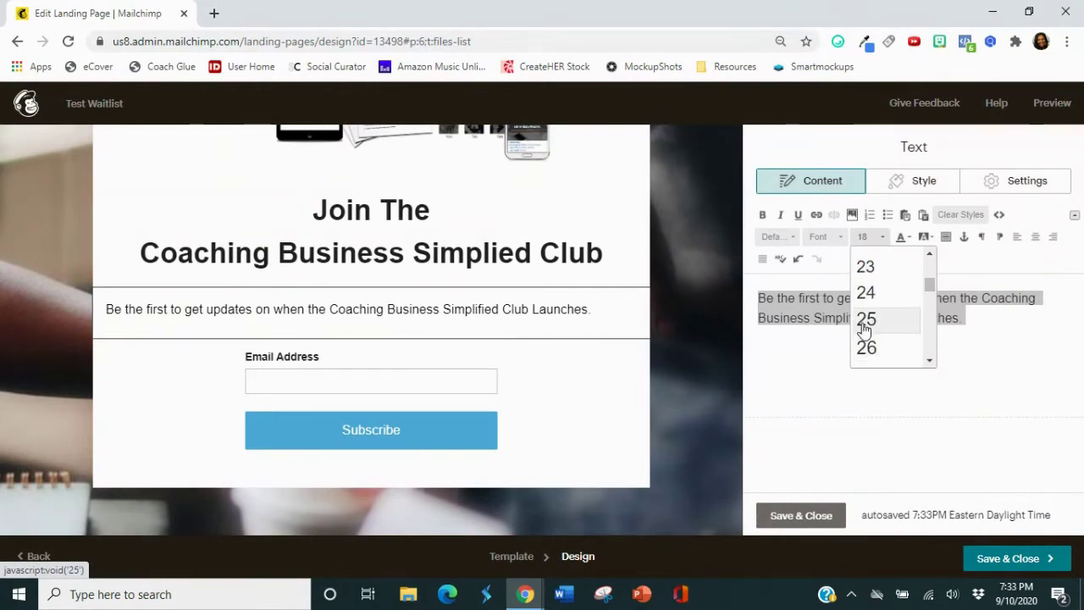
{"action": "left_click", "coordinate": [863, 317]}
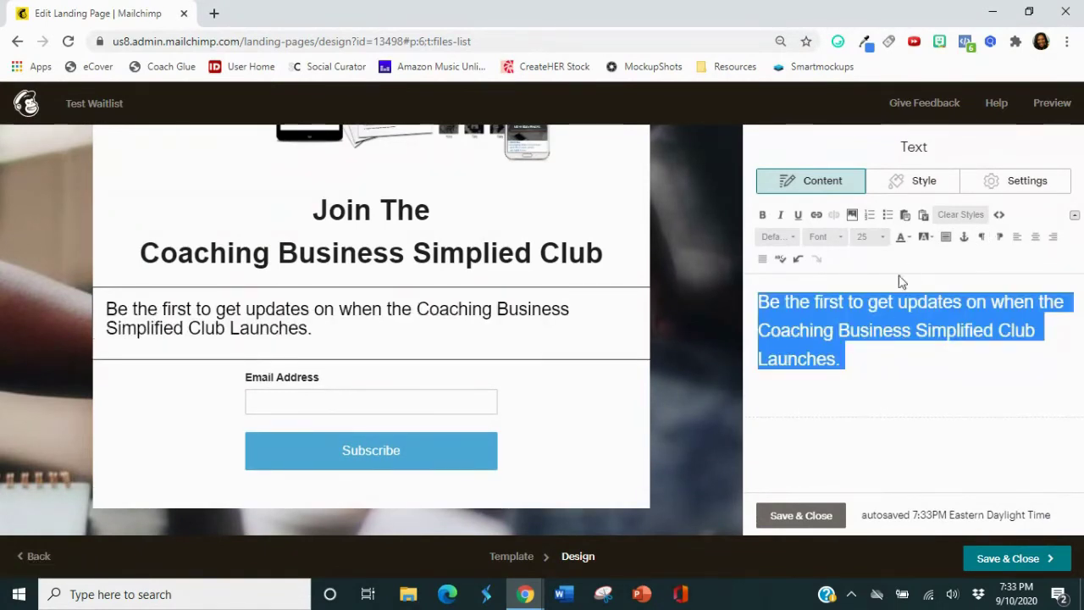
Reapply black to the paragraph text, center it, and save the text block
{"action": "left_click", "coordinate": [910, 238]}
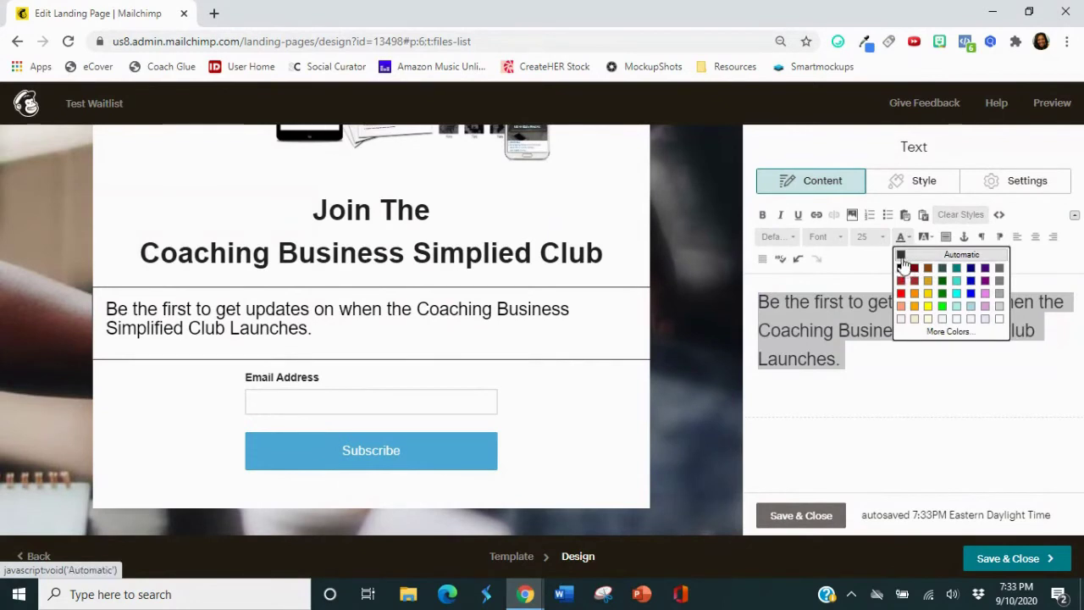
{"action": "left_click", "coordinate": [901, 268]}
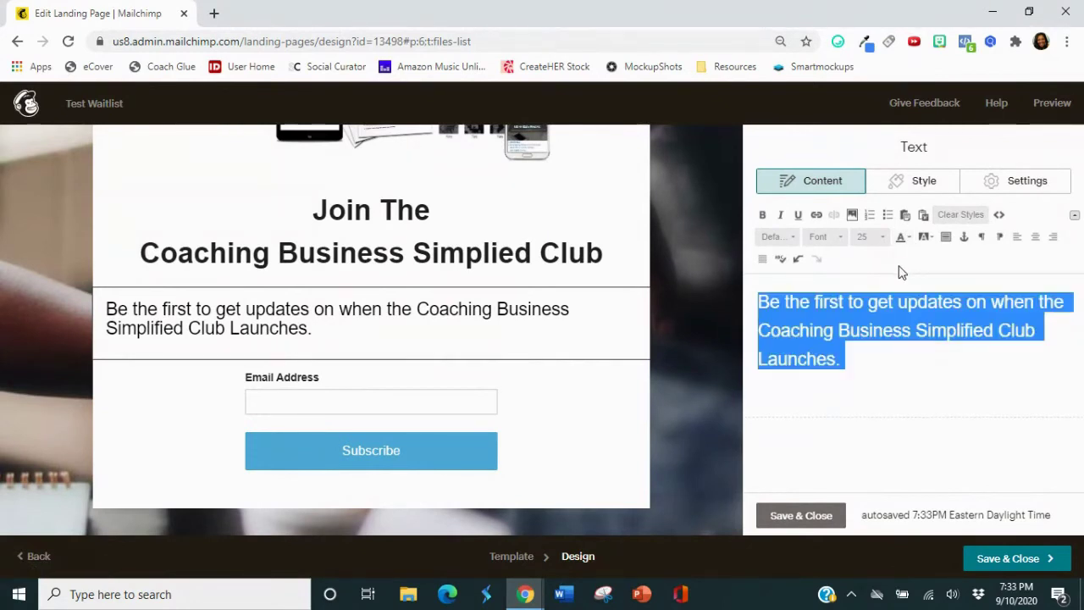
{"action": "left_click", "coordinate": [1037, 239]}
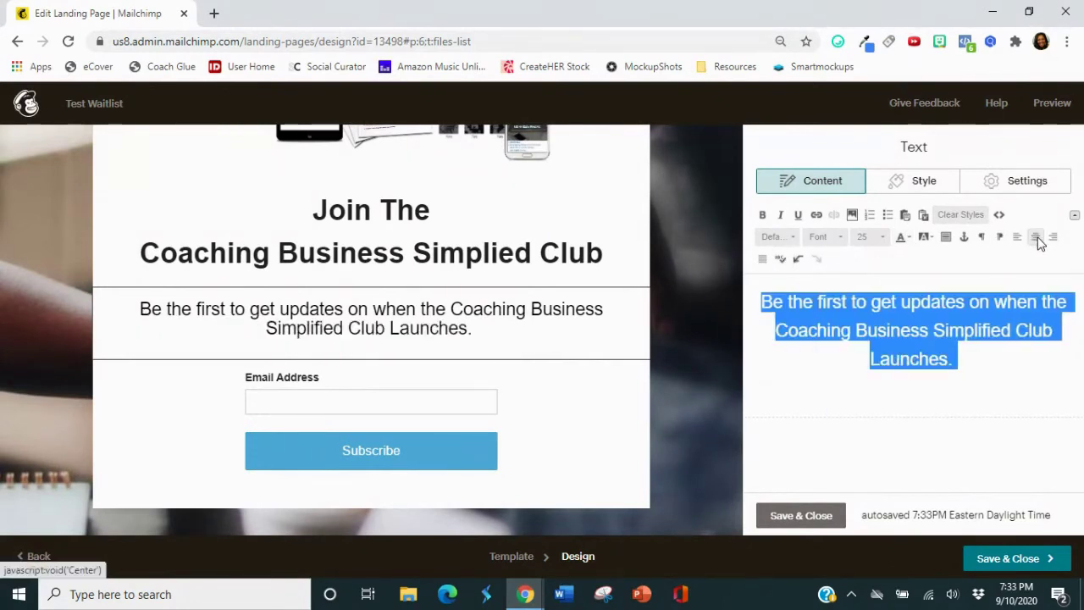
{"action": "left_click", "coordinate": [992, 361]}
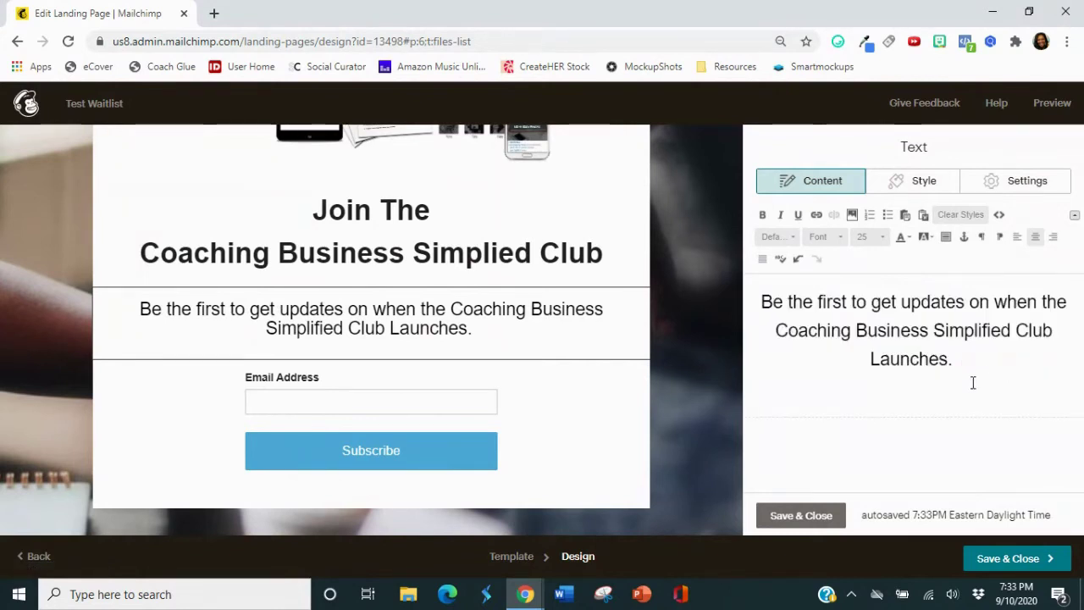
{"action": "left_click", "coordinate": [800, 516]}
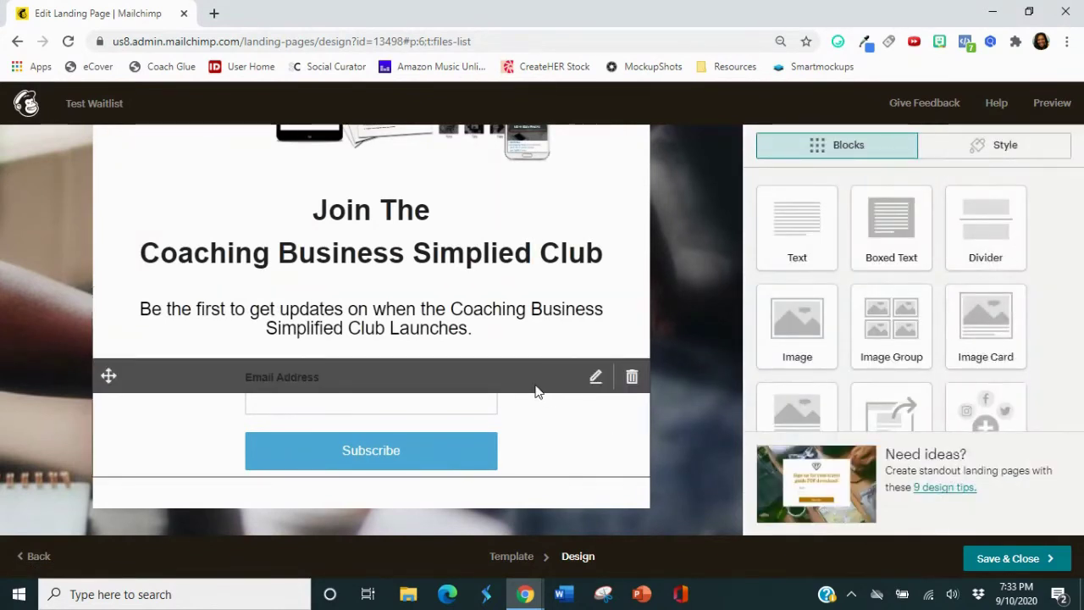
Edit the signup form block to include the First Name field, trying out the Phone Number field and removing it again
{"action": "scroll", "coordinate": [535, 394], "scroll_direction": "up", "scroll_amount": 1}
{"action": "scroll", "coordinate": [534, 394], "scroll_direction": "down", "scroll_amount": 2}
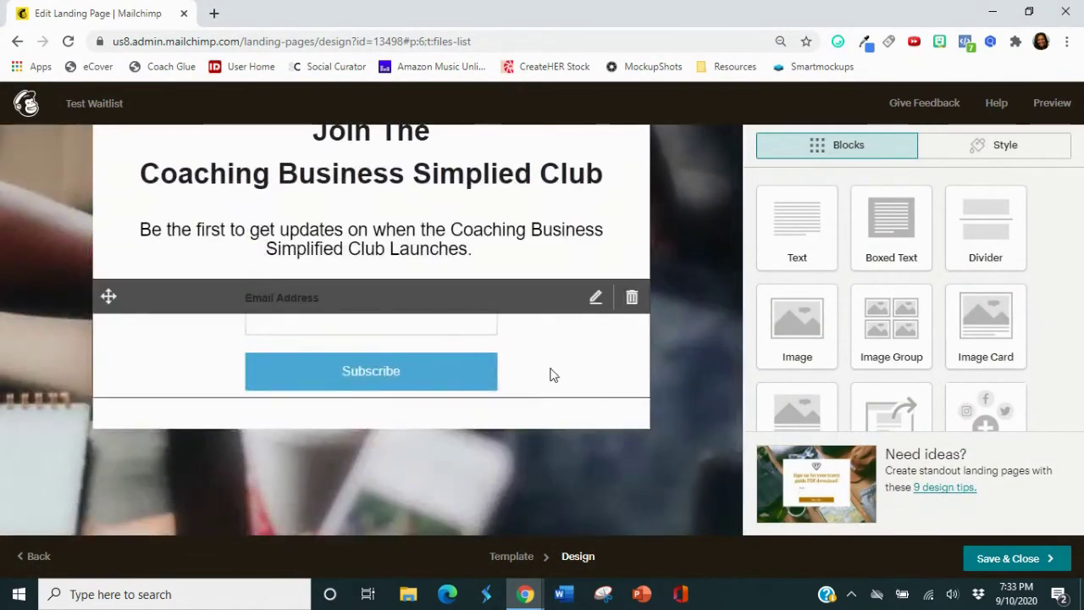
{"action": "left_click", "coordinate": [595, 298]}
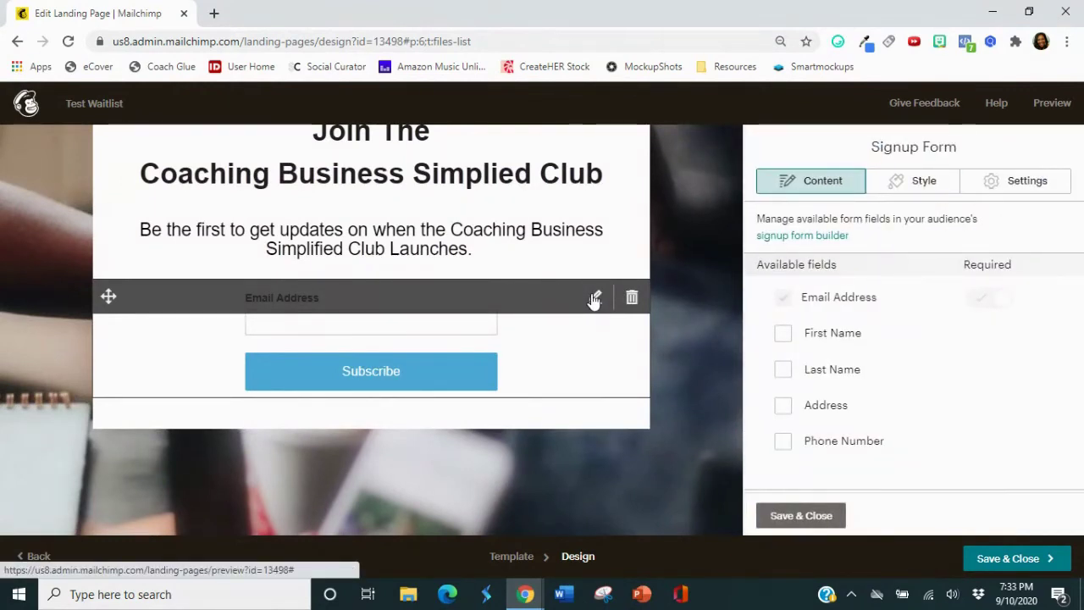
{"action": "left_click", "coordinate": [783, 333]}
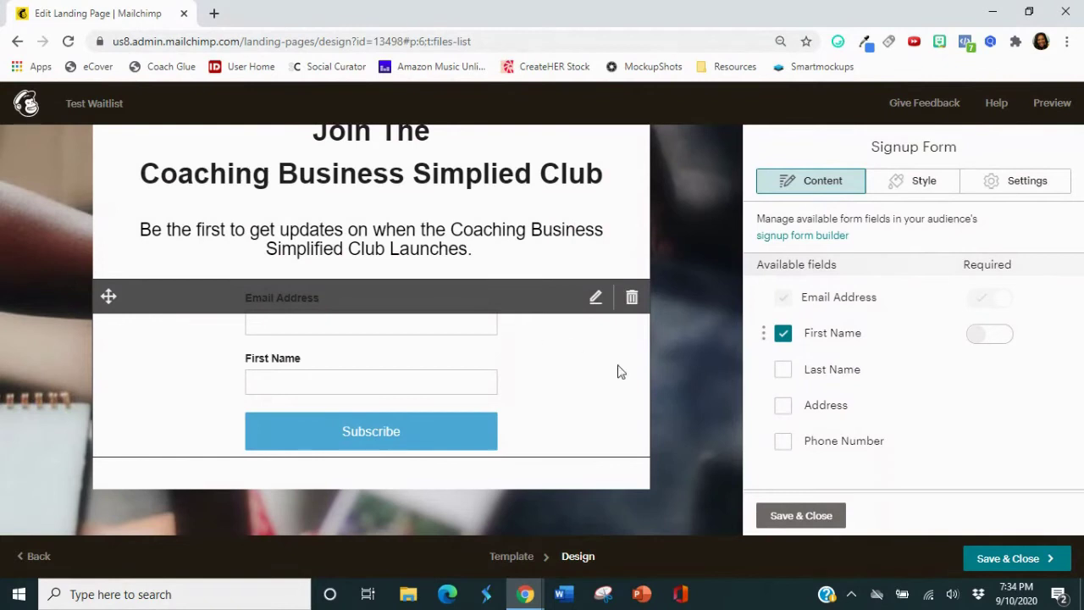
{"action": "left_click", "coordinate": [781, 443]}
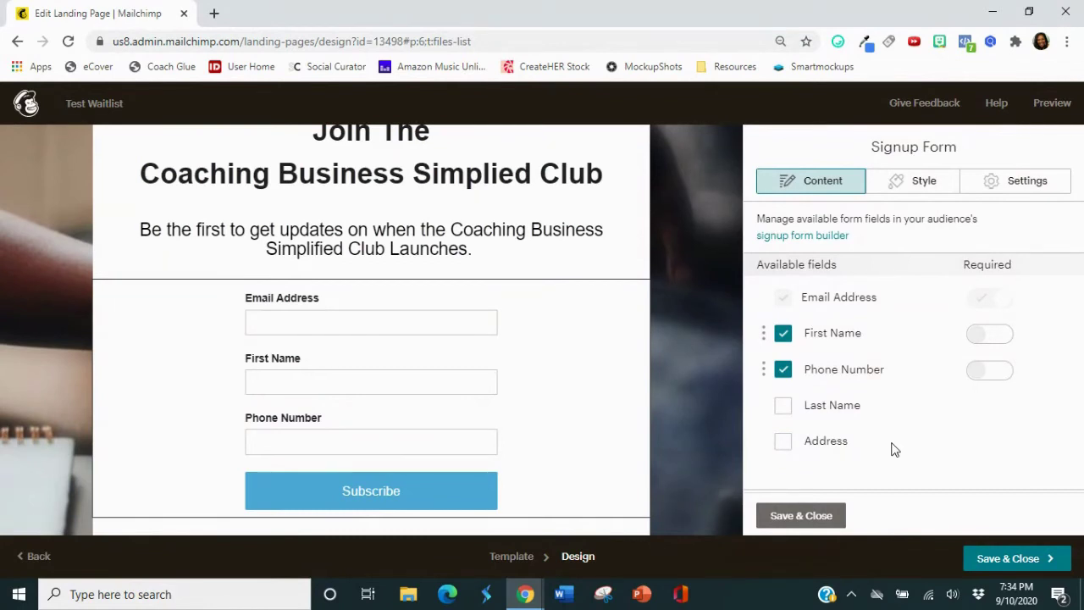
{"action": "left_click", "coordinate": [783, 373]}
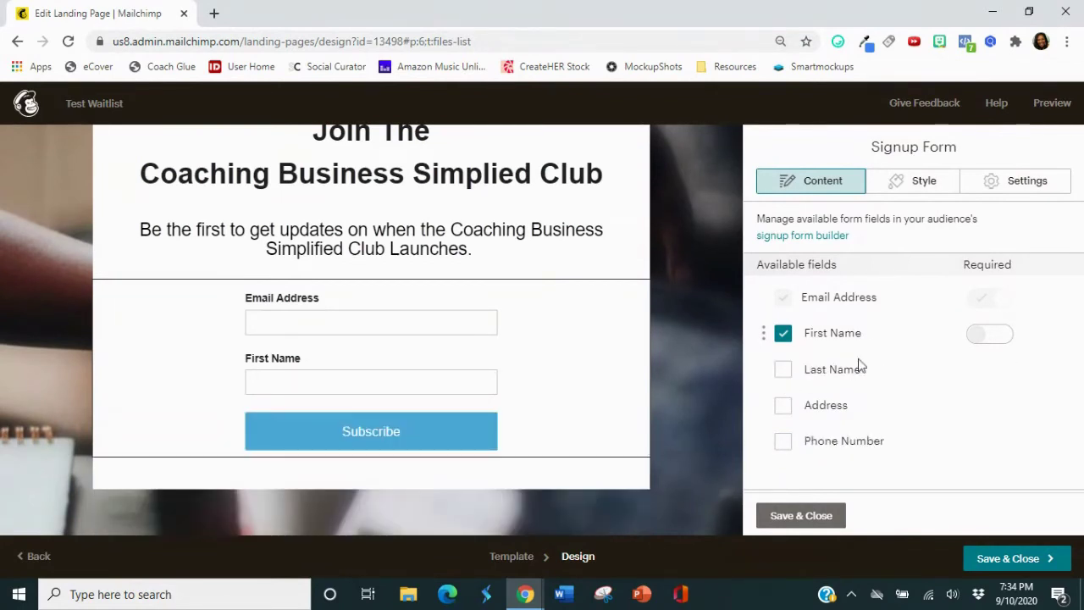
Set the background color of the signup form's Subscribe button to black (#000000)
{"action": "left_click", "coordinate": [920, 188]}
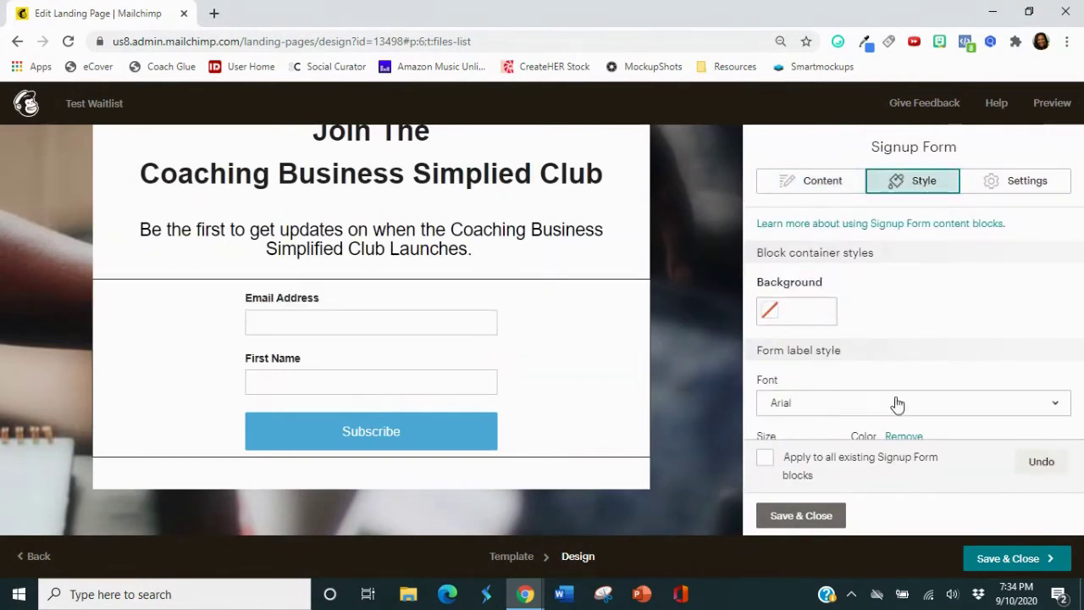
{"action": "scroll", "coordinate": [906, 389], "scroll_direction": "down", "scroll_amount": 5}
{"action": "scroll", "coordinate": [906, 391], "scroll_direction": "down", "scroll_amount": 4}
{"action": "scroll", "coordinate": [906, 386], "scroll_direction": "down", "scroll_amount": 5}
{"action": "scroll", "coordinate": [904, 385], "scroll_direction": "down", "scroll_amount": 1}
{"action": "scroll", "coordinate": [762, 318], "scroll_direction": "up", "scroll_amount": 2}
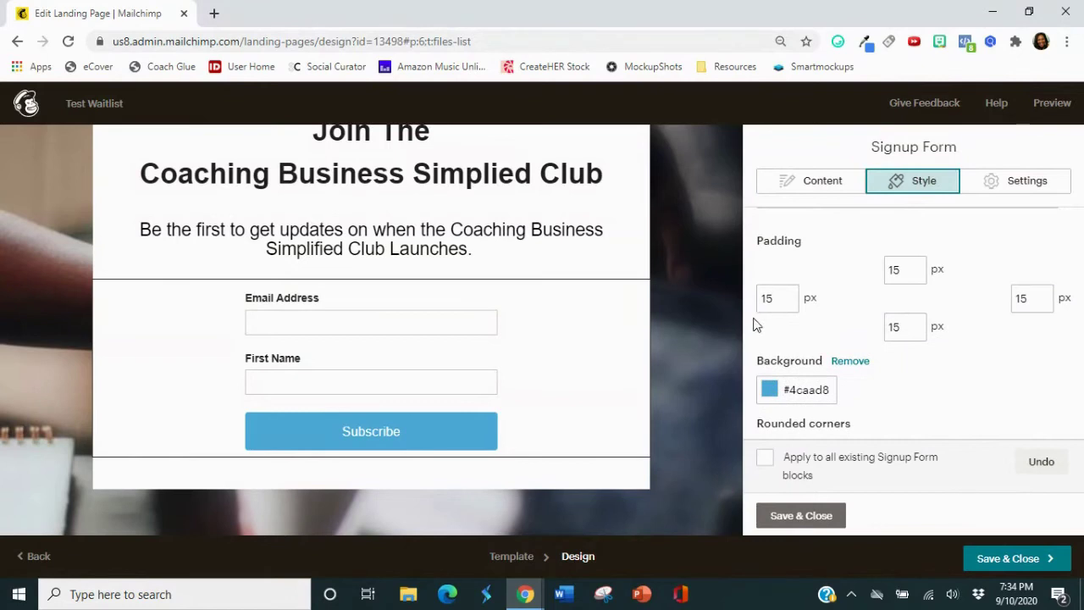
{"action": "scroll", "coordinate": [786, 299], "scroll_direction": "up", "scroll_amount": 4}
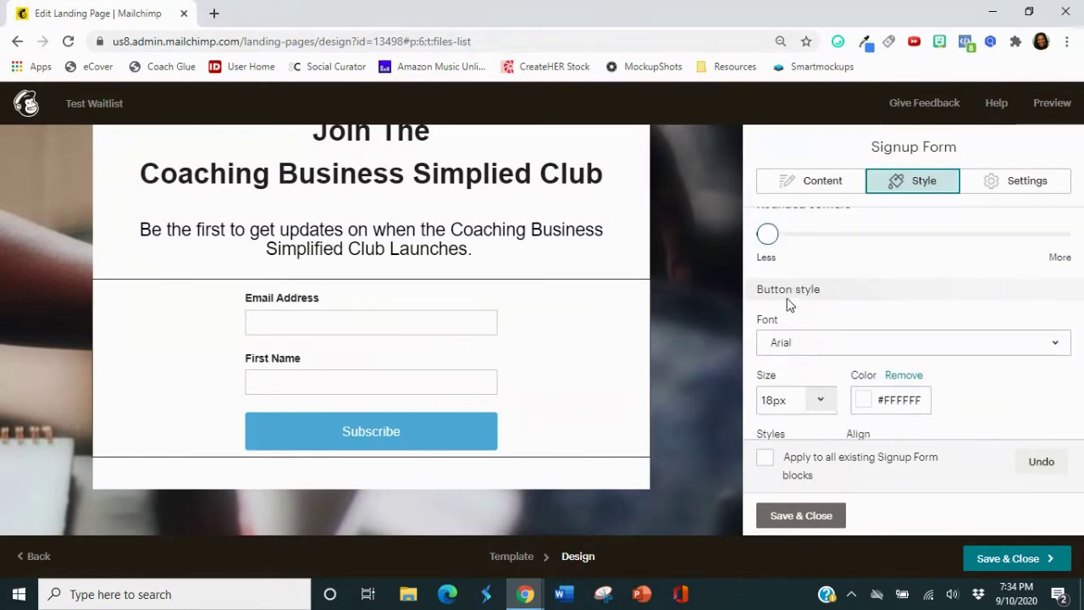
{"action": "scroll", "coordinate": [787, 305], "scroll_direction": "down", "scroll_amount": 5}
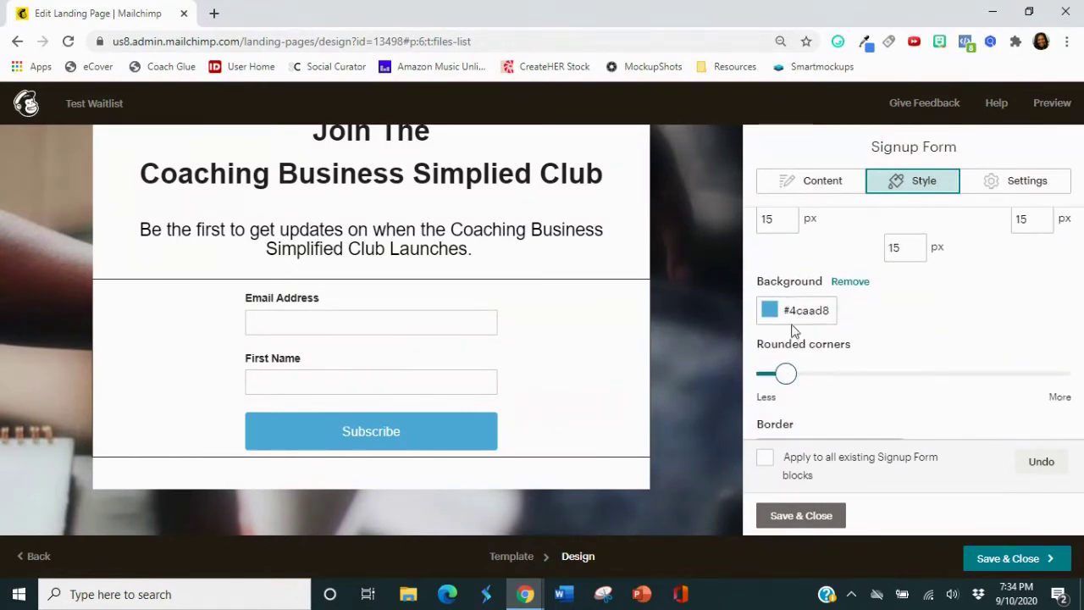
{"action": "left_click", "coordinate": [770, 310]}
{"action": "left_click_drag", "start_coordinate": [779, 372], "coordinate": [752, 409]}
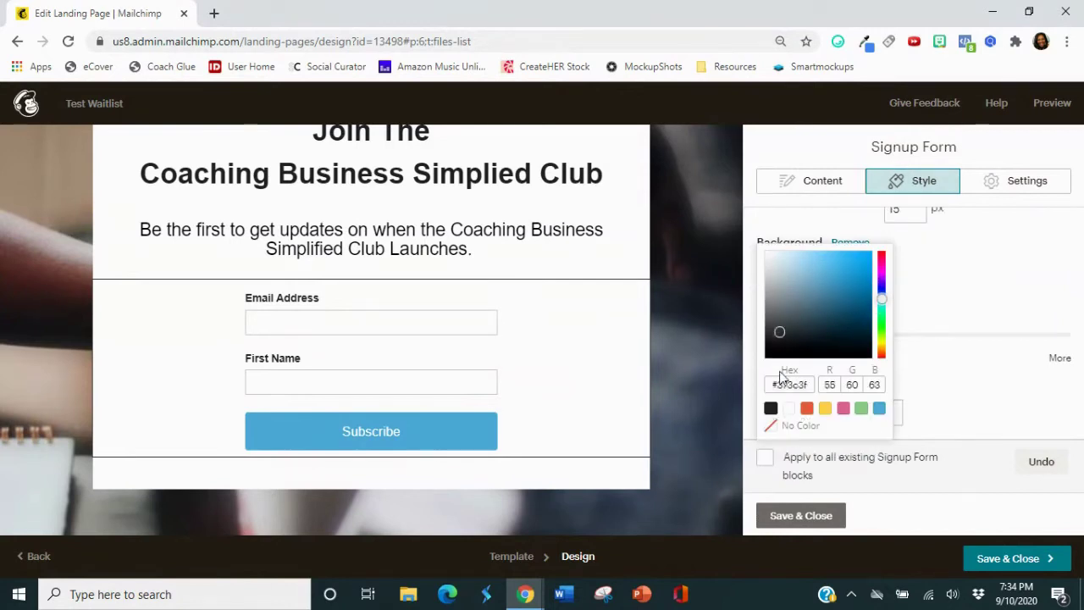
{"action": "left_click", "coordinate": [745, 414]}
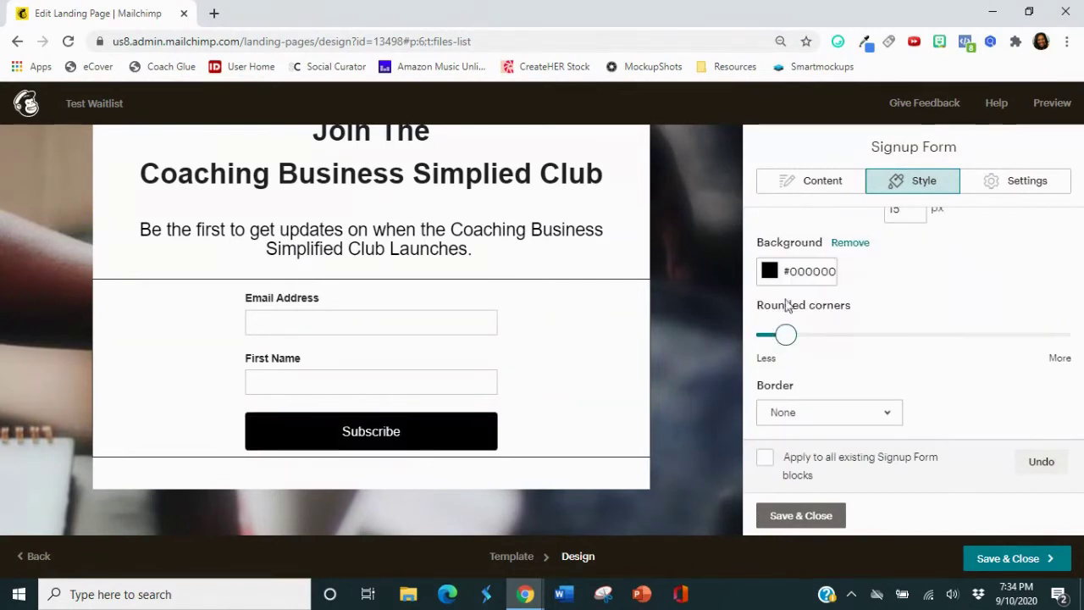
Change the font of the signup form's button to Georgia
{"action": "scroll", "coordinate": [900, 307], "scroll_direction": "up", "scroll_amount": 5}
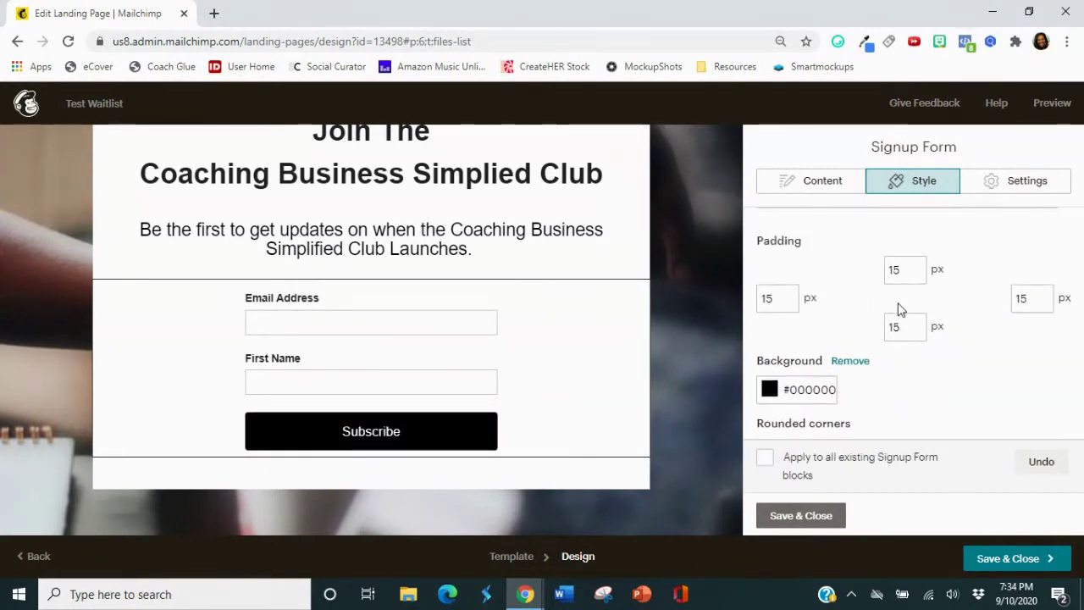
{"action": "scroll", "coordinate": [876, 336], "scroll_direction": "up", "scroll_amount": 2}
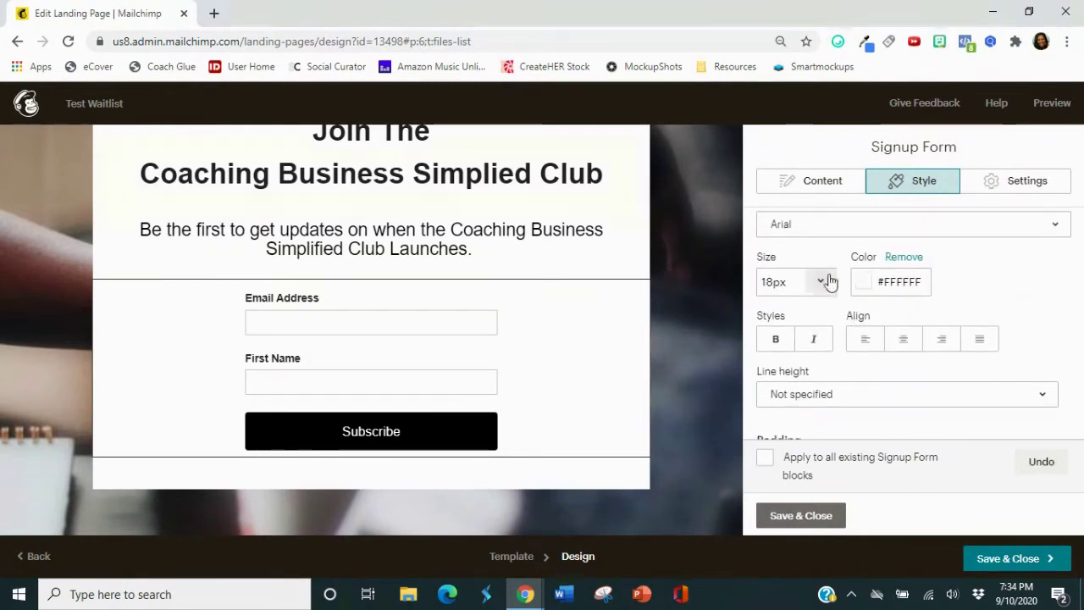
{"action": "left_click", "coordinate": [851, 235]}
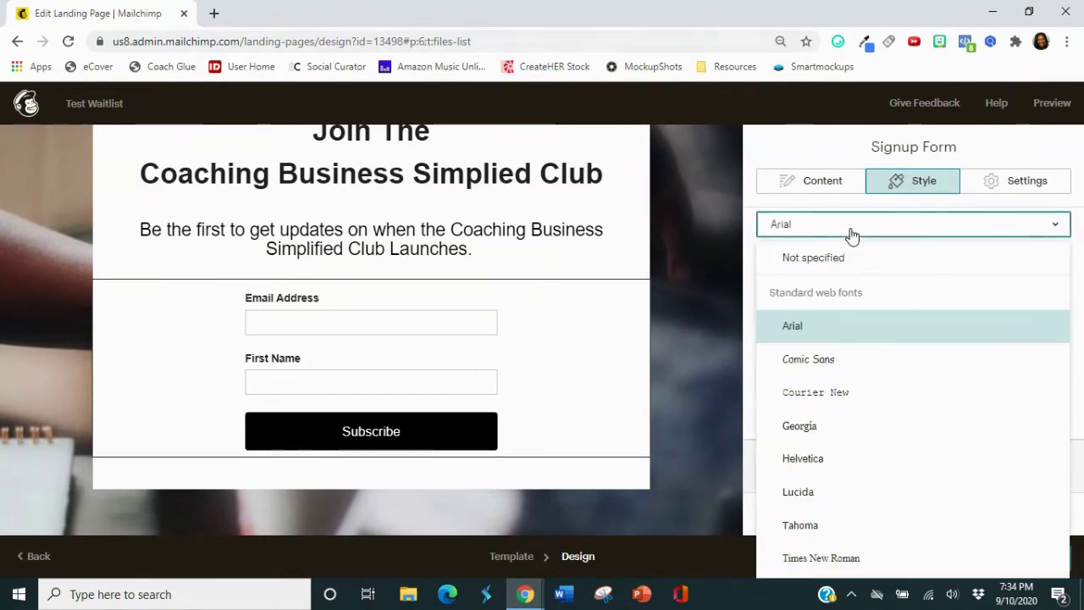
{"action": "left_click", "coordinate": [829, 427]}
Look through the signup form's remaining button style options, including rounded corners, width and hover style
{"action": "scroll", "coordinate": [907, 330], "scroll_direction": "up", "scroll_amount": 1}
{"action": "scroll", "coordinate": [909, 343], "scroll_direction": "down", "scroll_amount": 4}
{"action": "scroll", "coordinate": [915, 342], "scroll_direction": "down", "scroll_amount": 5}
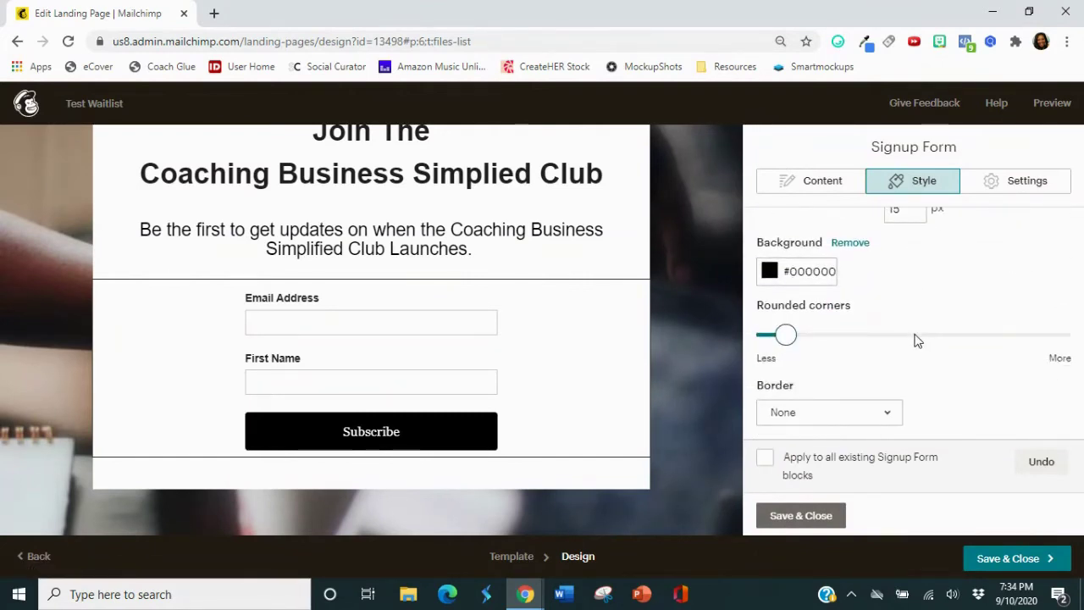
{"action": "scroll", "coordinate": [915, 342], "scroll_direction": "down", "scroll_amount": 1}
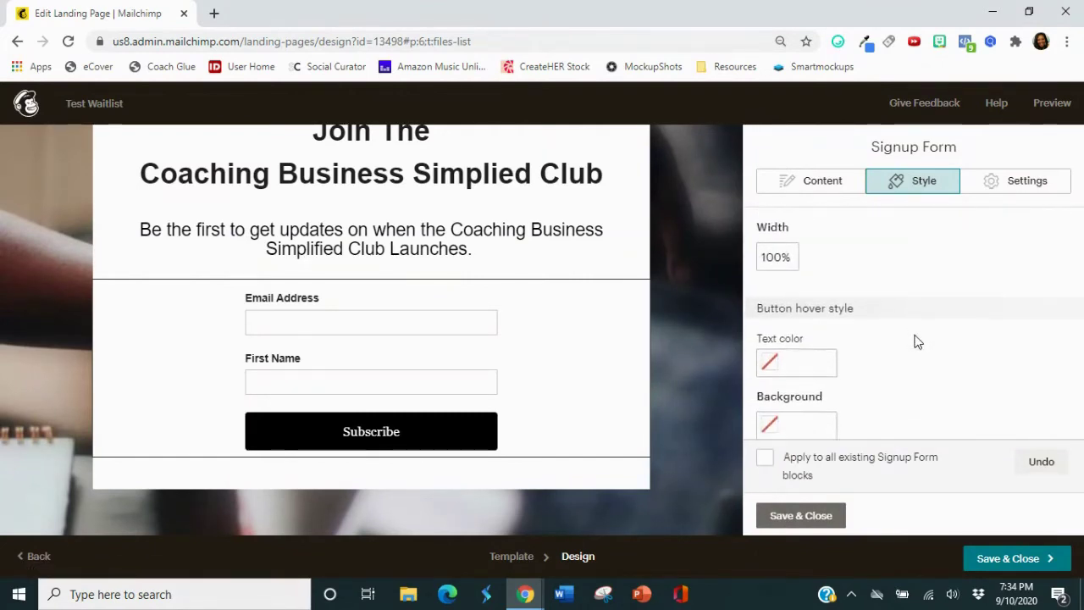
{"action": "scroll", "coordinate": [917, 343], "scroll_direction": "up", "scroll_amount": 4}
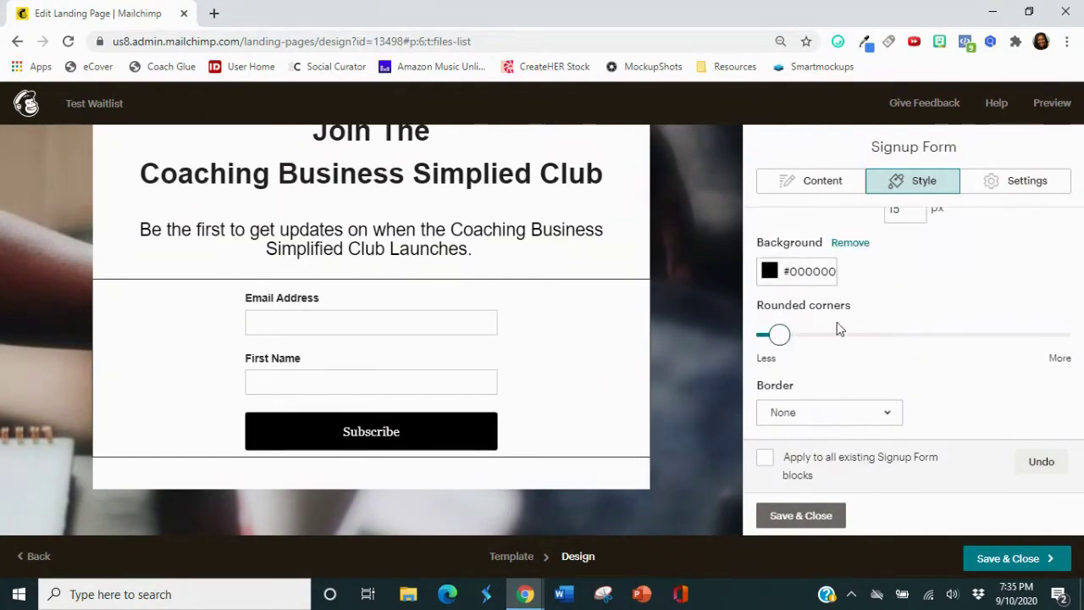
{"action": "scroll", "coordinate": [859, 311], "scroll_direction": "up", "scroll_amount": 3}
{"action": "scroll", "coordinate": [859, 312], "scroll_direction": "up", "scroll_amount": 2}
{"action": "scroll", "coordinate": [860, 311], "scroll_direction": "down", "scroll_amount": 3}
{"action": "scroll", "coordinate": [859, 312], "scroll_direction": "down", "scroll_amount": 3}
{"action": "scroll", "coordinate": [859, 312], "scroll_direction": "down", "scroll_amount": 1}
{"action": "scroll", "coordinate": [859, 314], "scroll_direction": "down", "scroll_amount": 2}
{"action": "scroll", "coordinate": [859, 313], "scroll_direction": "down", "scroll_amount": 1}
{"action": "scroll", "coordinate": [859, 313], "scroll_direction": "down", "scroll_amount": 1}
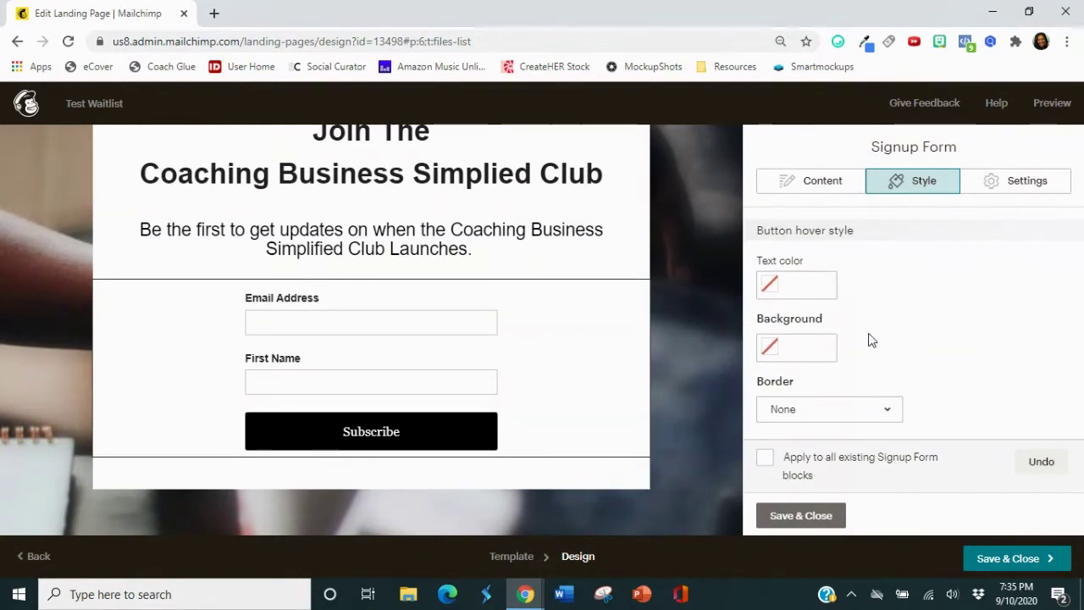
Replace the signup form's button text with "Yes, I Want In!"
{"action": "left_click", "coordinate": [799, 184]}
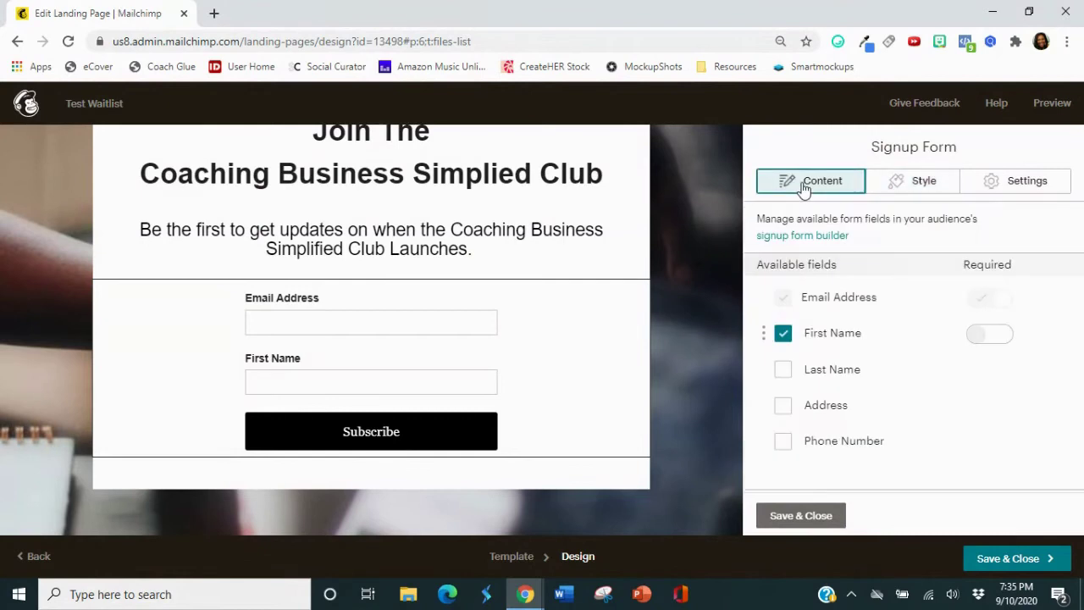
{"action": "scroll", "coordinate": [853, 339], "scroll_direction": "down", "scroll_amount": 4}
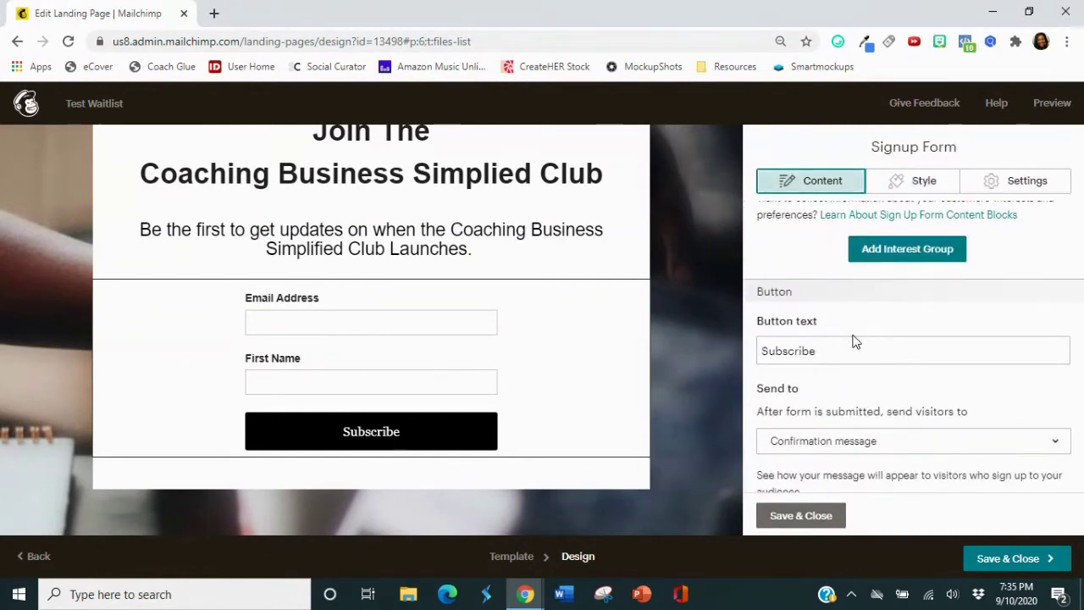
{"action": "scroll", "coordinate": [855, 341], "scroll_direction": "up", "scroll_amount": 4}
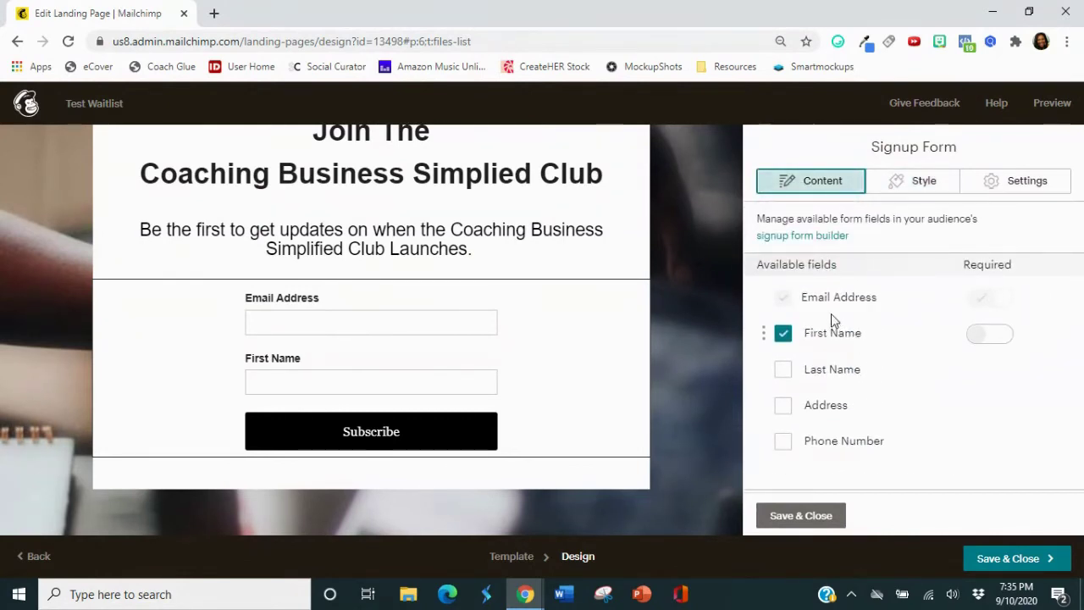
{"action": "left_click", "coordinate": [896, 182]}
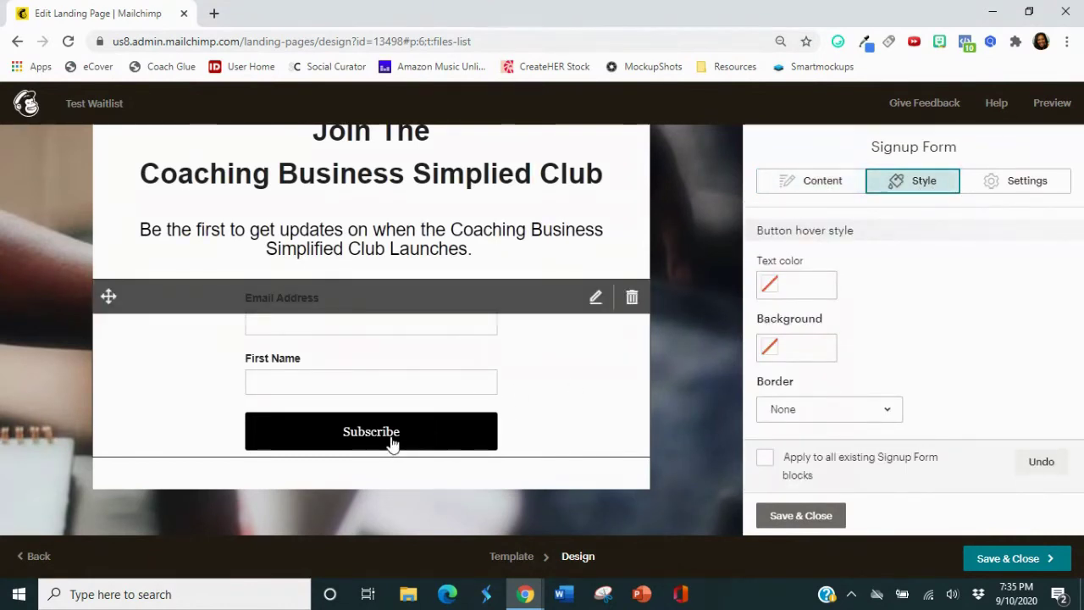
{"action": "left_click", "coordinate": [821, 184]}
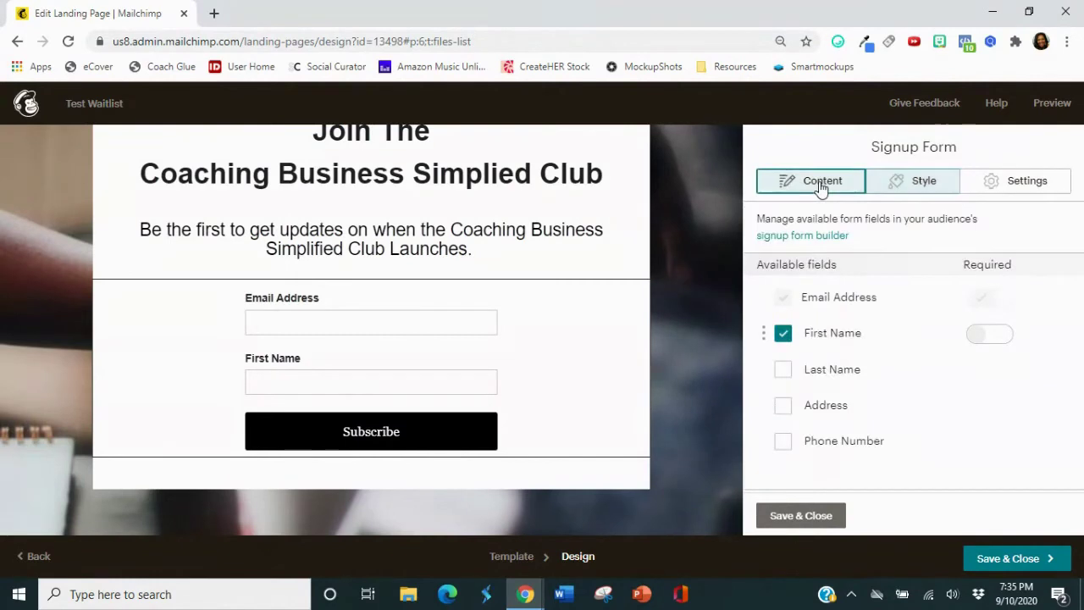
{"action": "scroll", "coordinate": [917, 344], "scroll_direction": "down", "scroll_amount": 5}
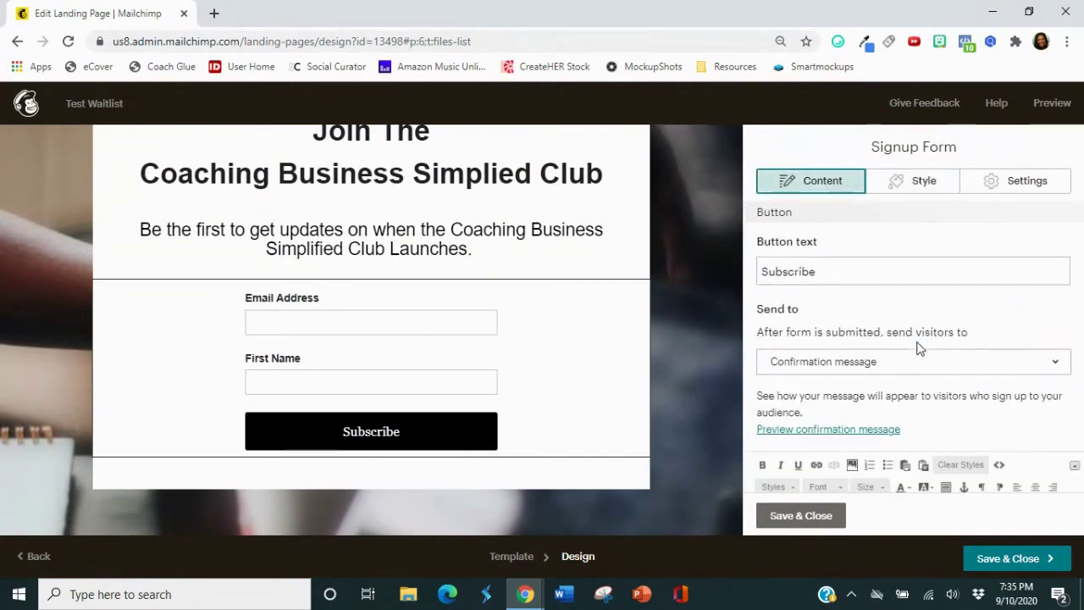
{"action": "double_click", "coordinate": [838, 271]}
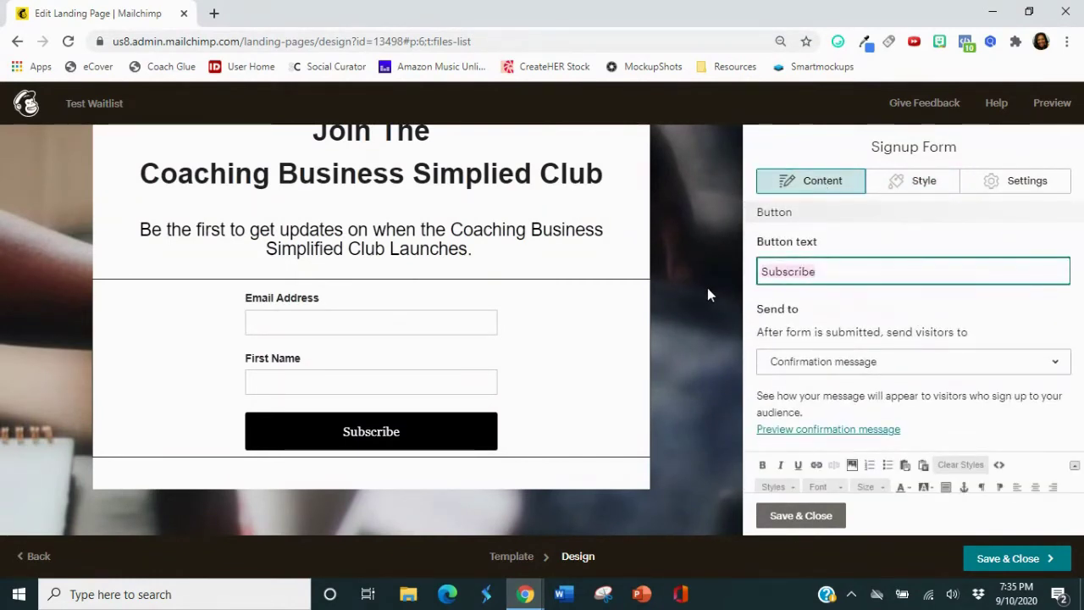
{"action": "type", "text": "Yes, I want In"}
{"action": "key", "text": "BackSpace"}
{"action": "key", "text": "BackSpace"}
{"action": "key", "text": "BackSpace"}
{"action": "key", "text": "BackSpace"}
{"action": "key", "text": "BackSpace"}
{"action": "key", "text": "BackSpace"}
{"action": "key", "text": "BackSpace"}
{"action": "key", "text": "BackSpace"}
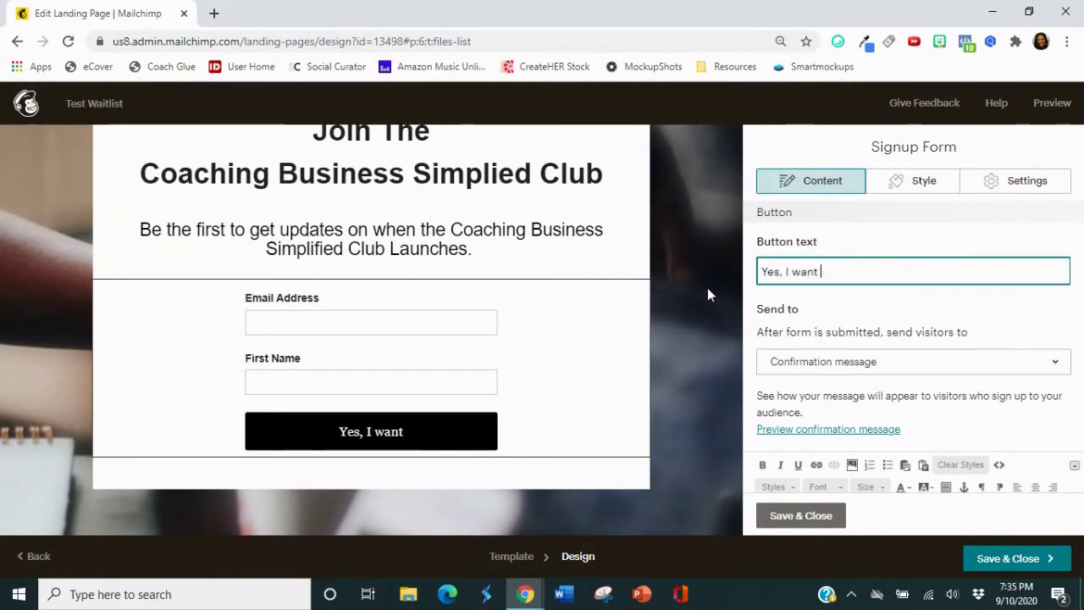
{"action": "type", "text": "Want"}
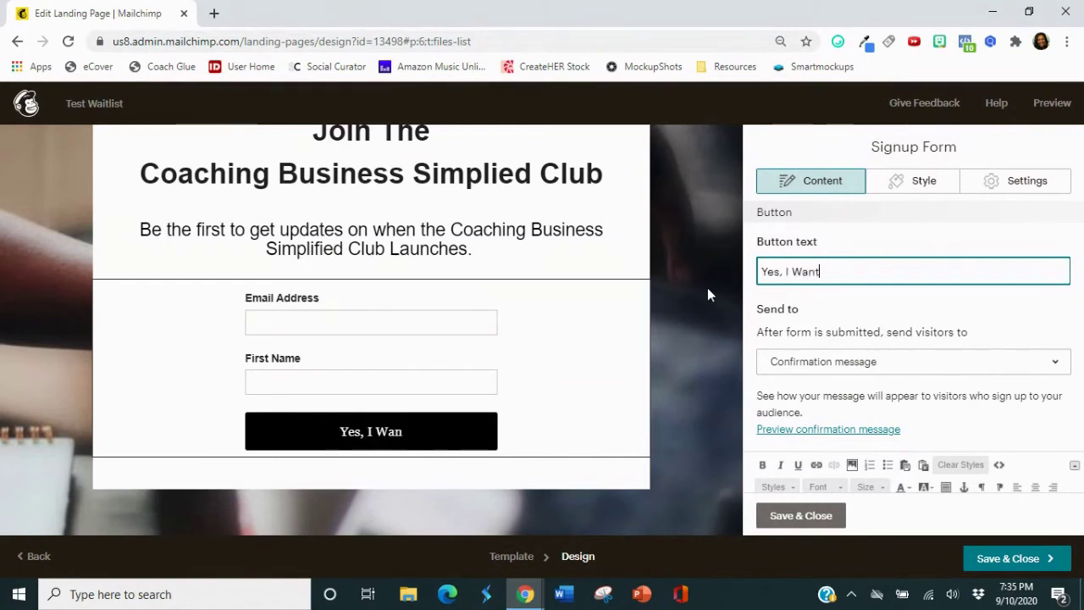
{"action": "type", "text": " In!"}
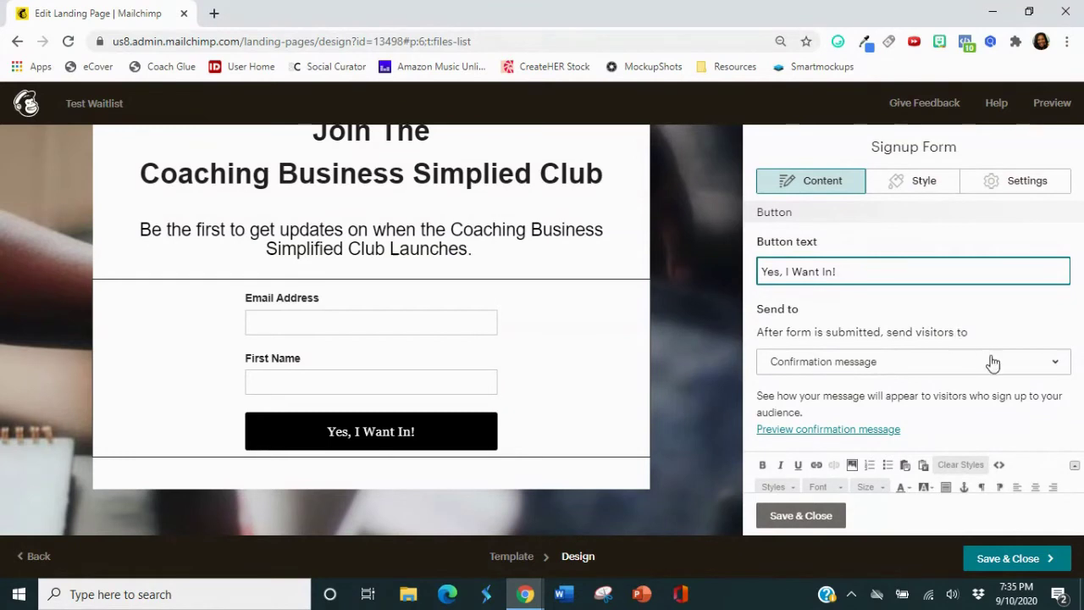
Review where visitors are sent after submitting the form and the text of the confirmation message
{"action": "left_click", "coordinate": [1043, 375]}
{"action": "left_click", "coordinate": [1046, 373]}
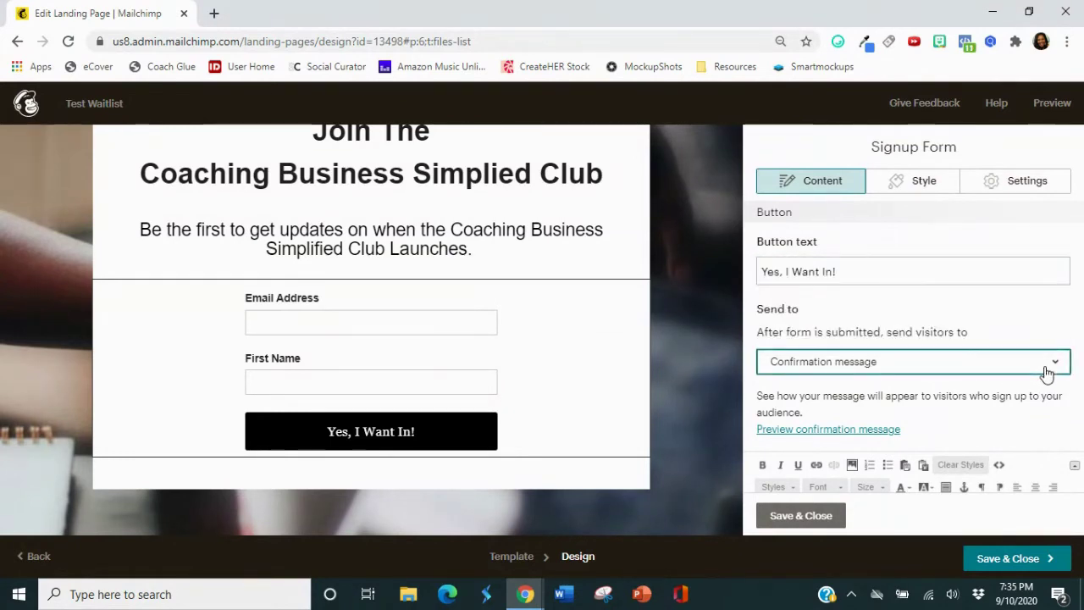
{"action": "scroll", "coordinate": [1046, 372], "scroll_direction": "down", "scroll_amount": 2}
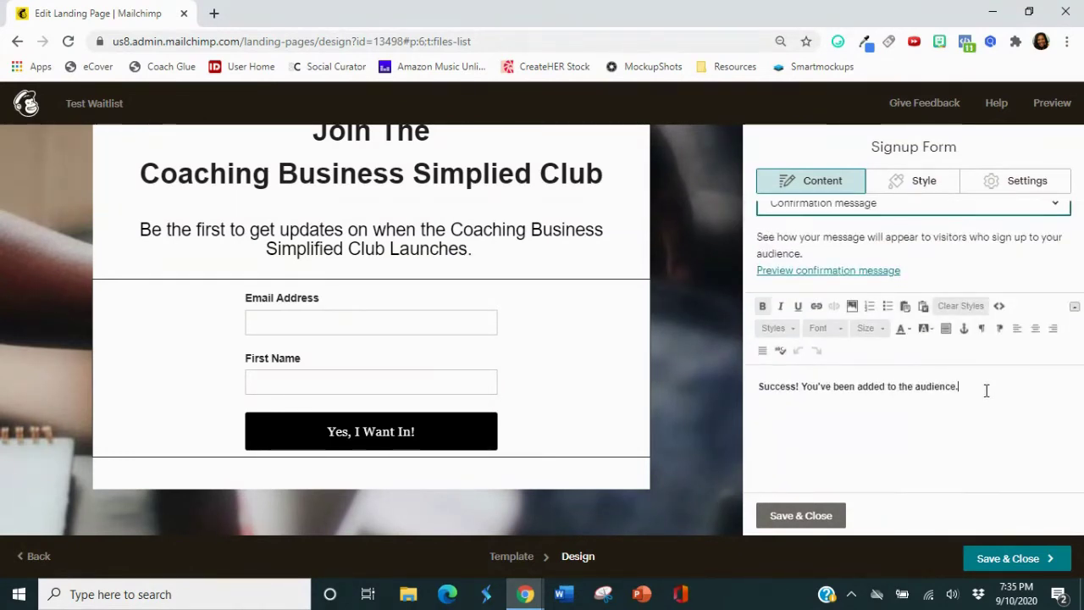
{"action": "left_click_drag", "start_coordinate": [985, 390], "coordinate": [771, 387]}
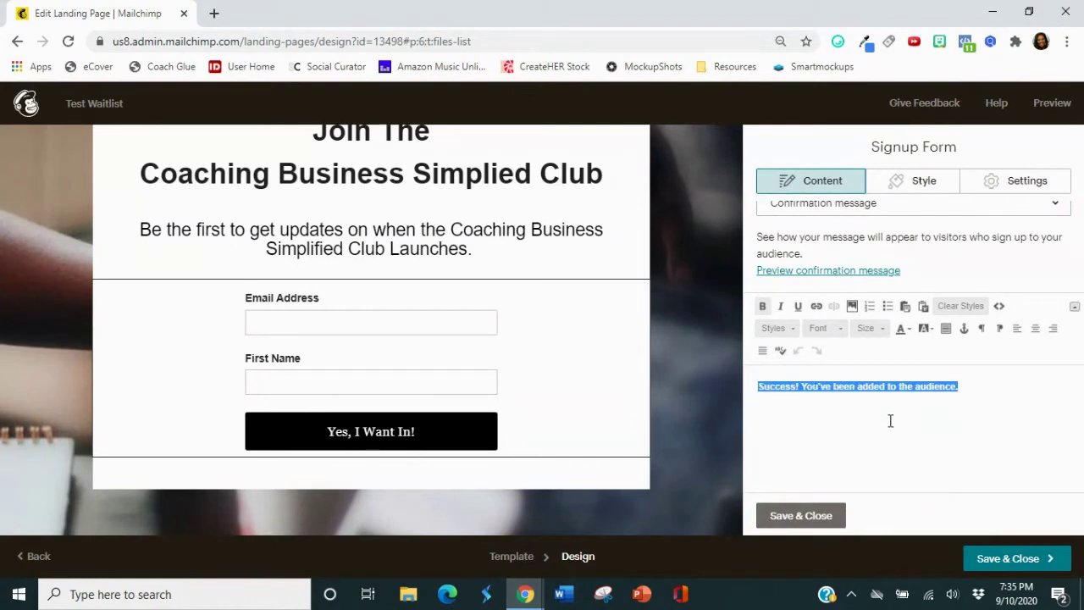
{"action": "scroll", "coordinate": [894, 419], "scroll_direction": "up", "scroll_amount": 2}
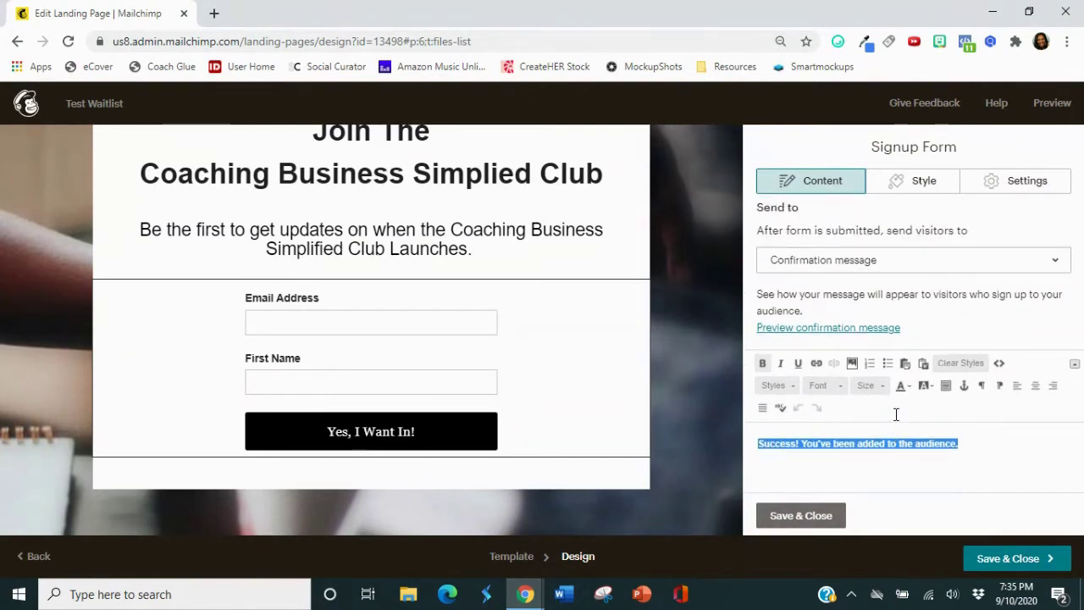
Try the landing page and web address destinations for visitors who submit the form, and switch back to the confirmation message
{"action": "left_click", "coordinate": [1055, 367]}
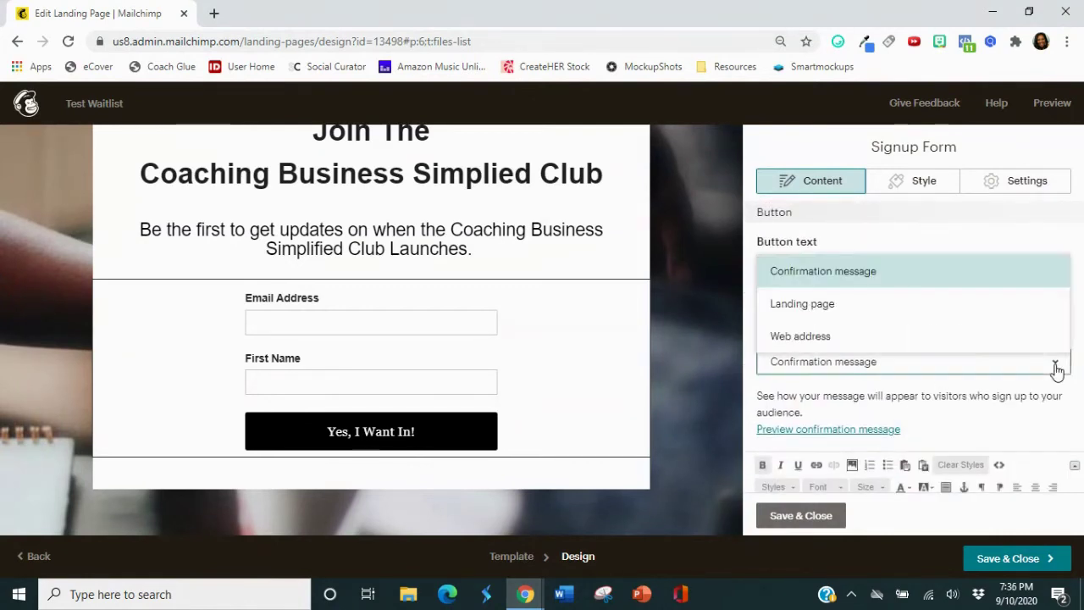
{"action": "left_click", "coordinate": [997, 305]}
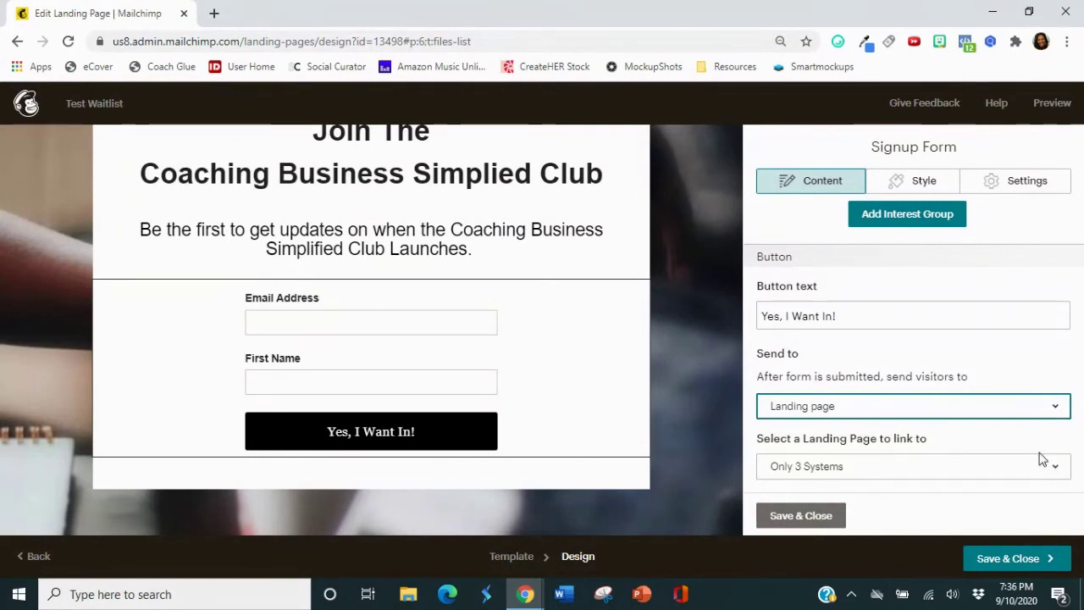
{"action": "left_click", "coordinate": [1054, 415]}
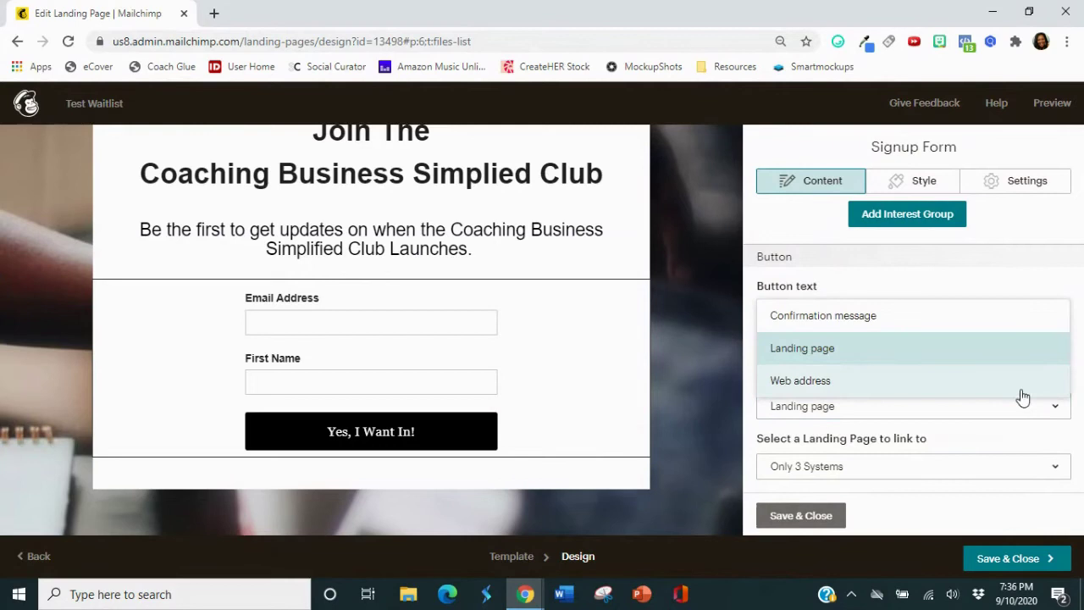
{"action": "left_click", "coordinate": [1020, 391]}
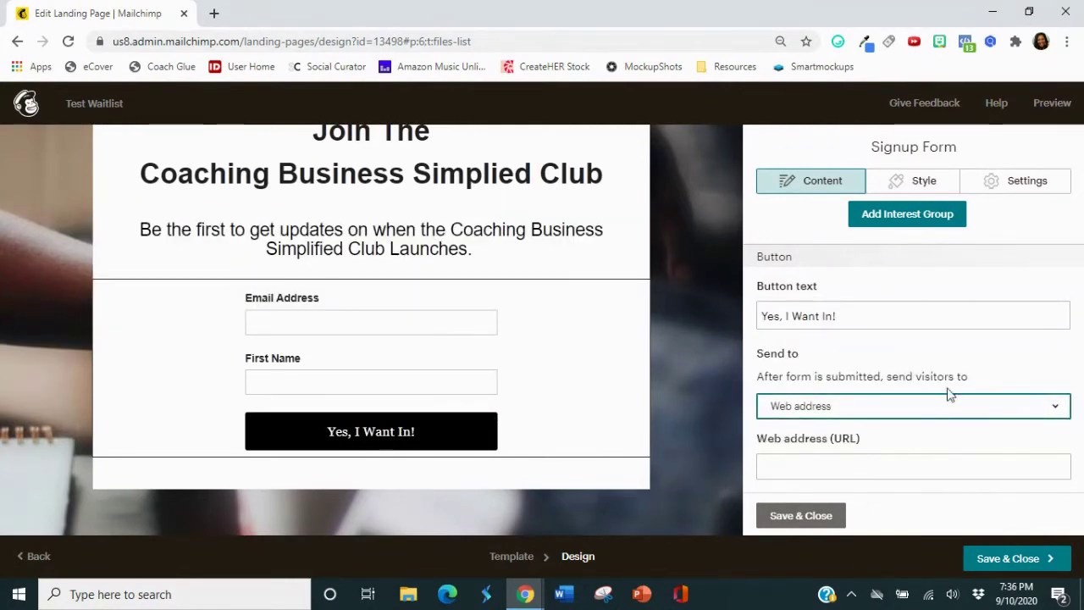
{"action": "scroll", "coordinate": [953, 438], "scroll_direction": "down", "scroll_amount": 1}
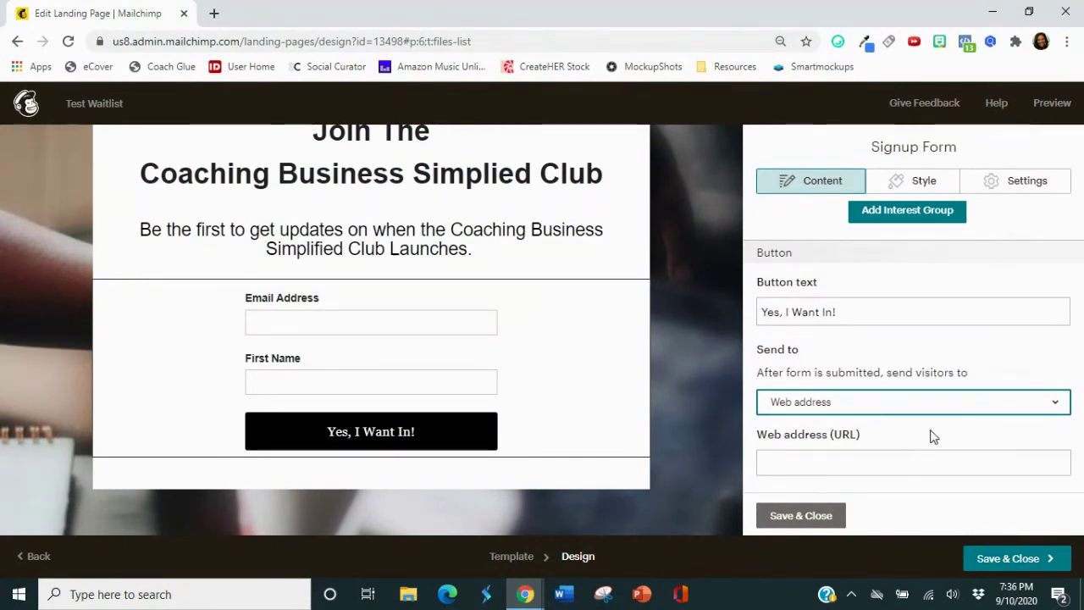
{"action": "left_click", "coordinate": [1039, 408]}
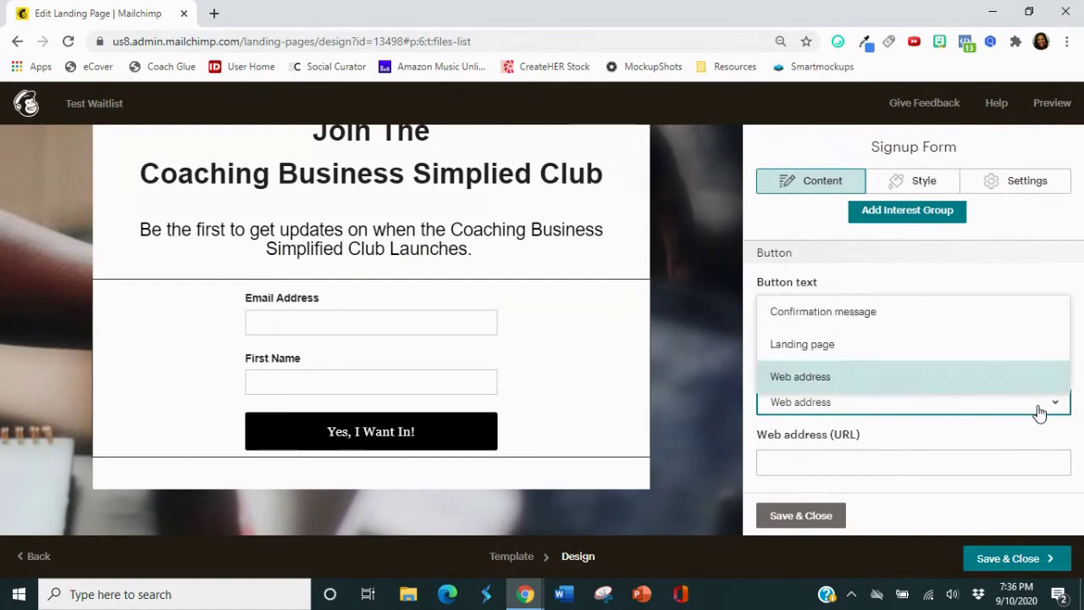
{"action": "left_click", "coordinate": [980, 322]}
Reword the confirmation message to "Success! You've been added to the waitlist." and start a new line below it
{"action": "scroll", "coordinate": [1009, 398], "scroll_direction": "down", "scroll_amount": 3}
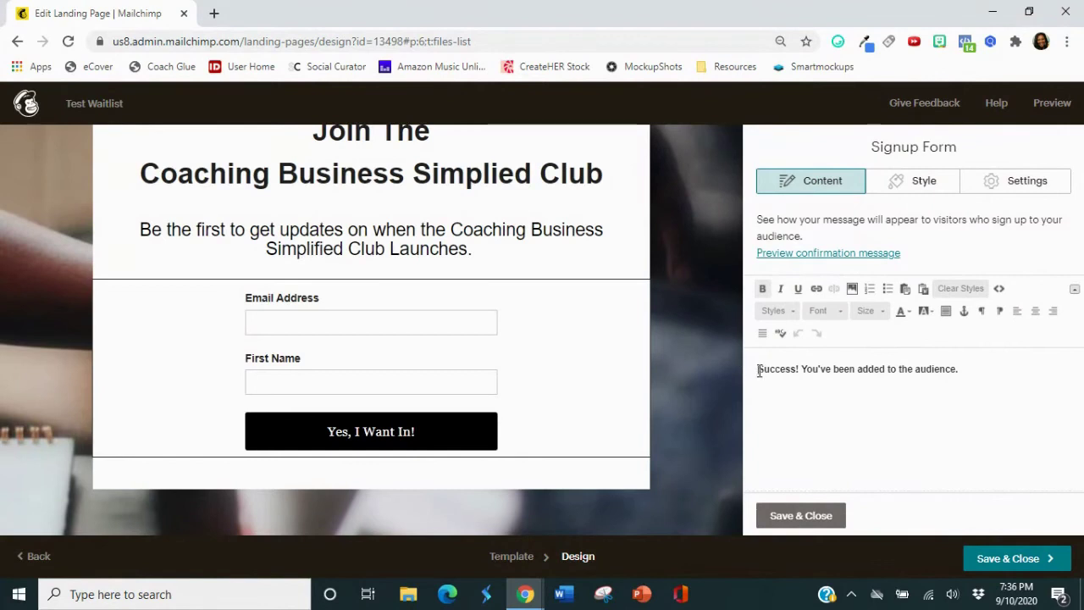
{"action": "left_click", "coordinate": [834, 389]}
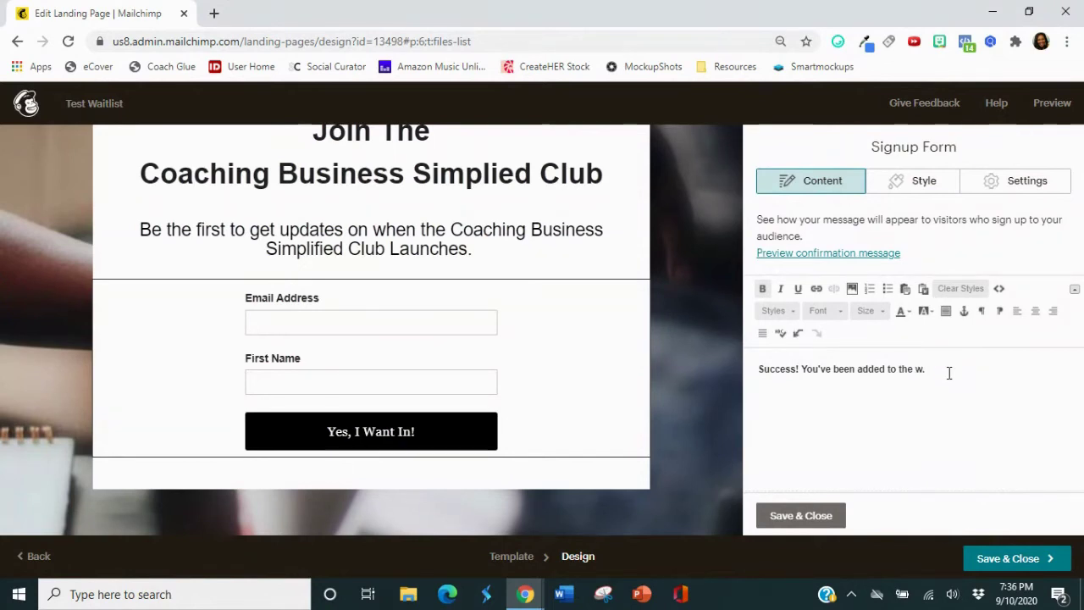
{"action": "type", "text": "ed to the waitlist"}
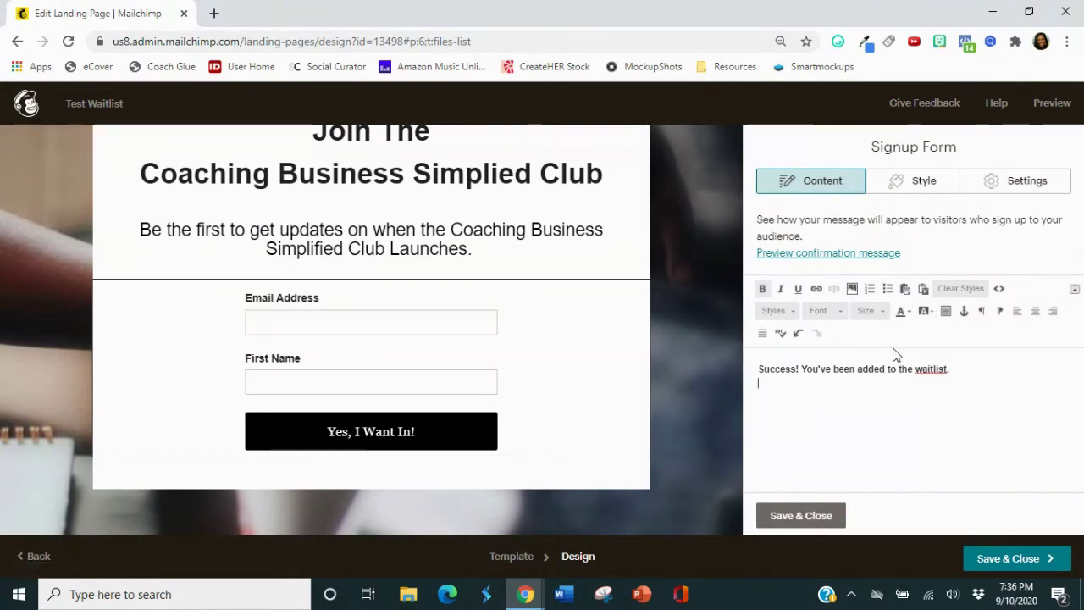
Search Giphy for "Yes" and insert the GIF of the cheering woman in the red chair below the confirmation text
{"action": "left_click", "coordinate": [852, 290]}
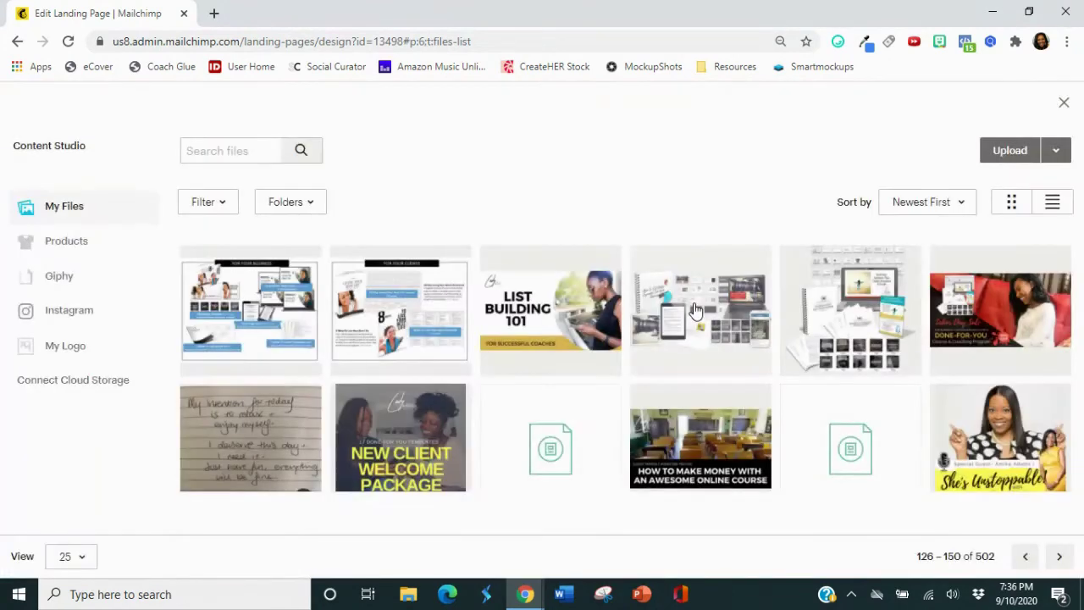
{"action": "left_click", "coordinate": [72, 280]}
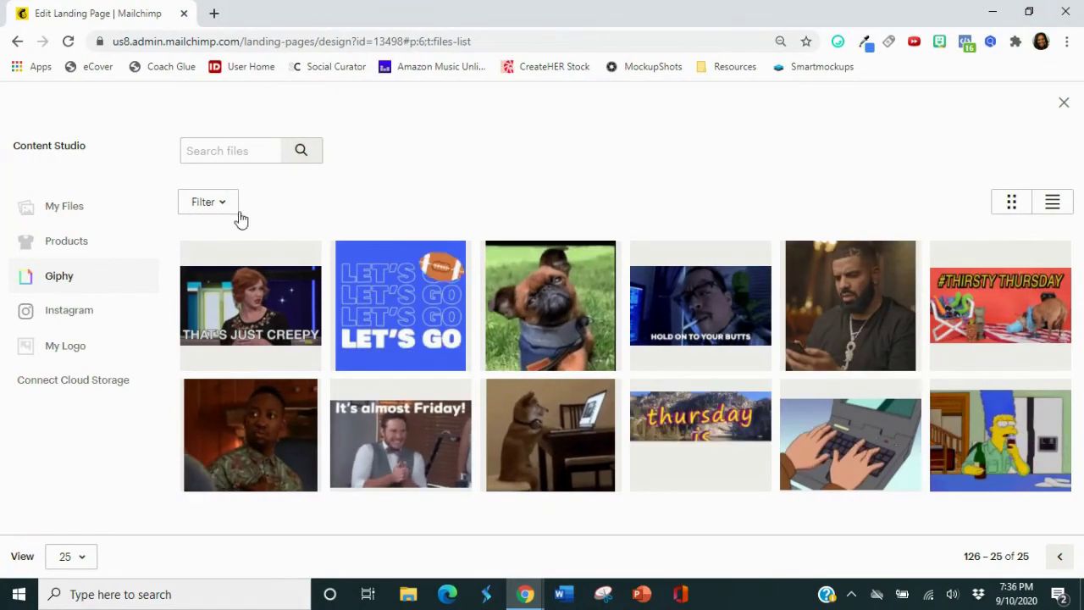
{"action": "left_click", "coordinate": [244, 152]}
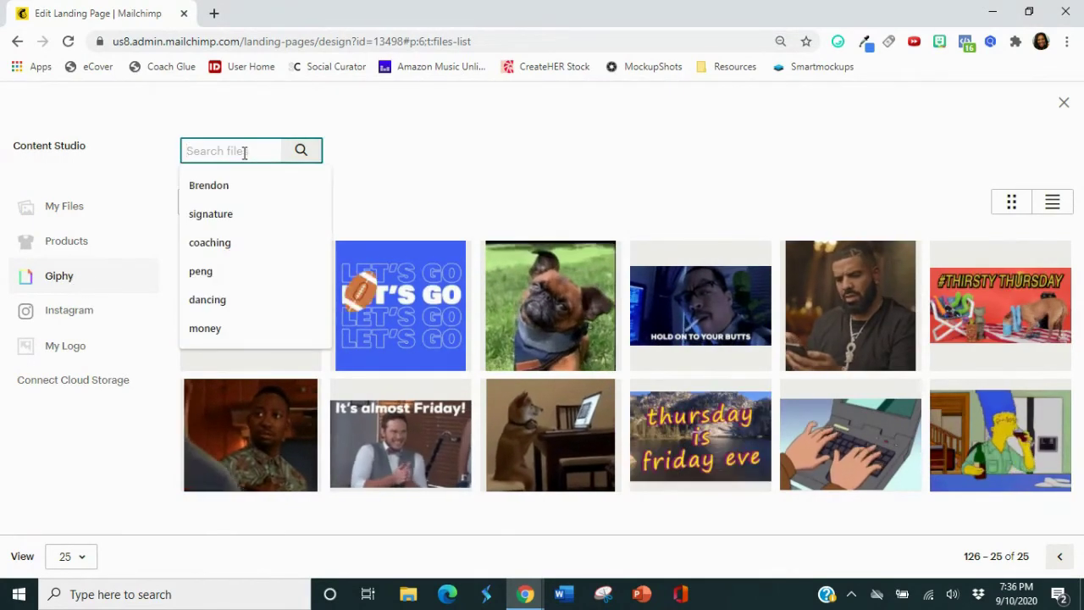
{"action": "type", "text": "Yes"}
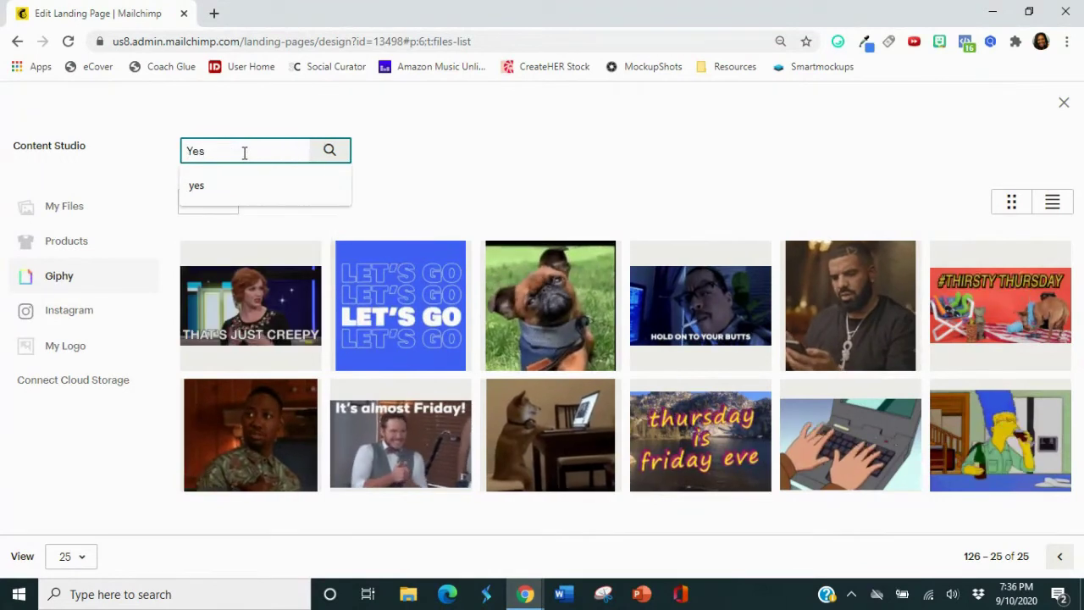
{"action": "key", "text": "Return"}
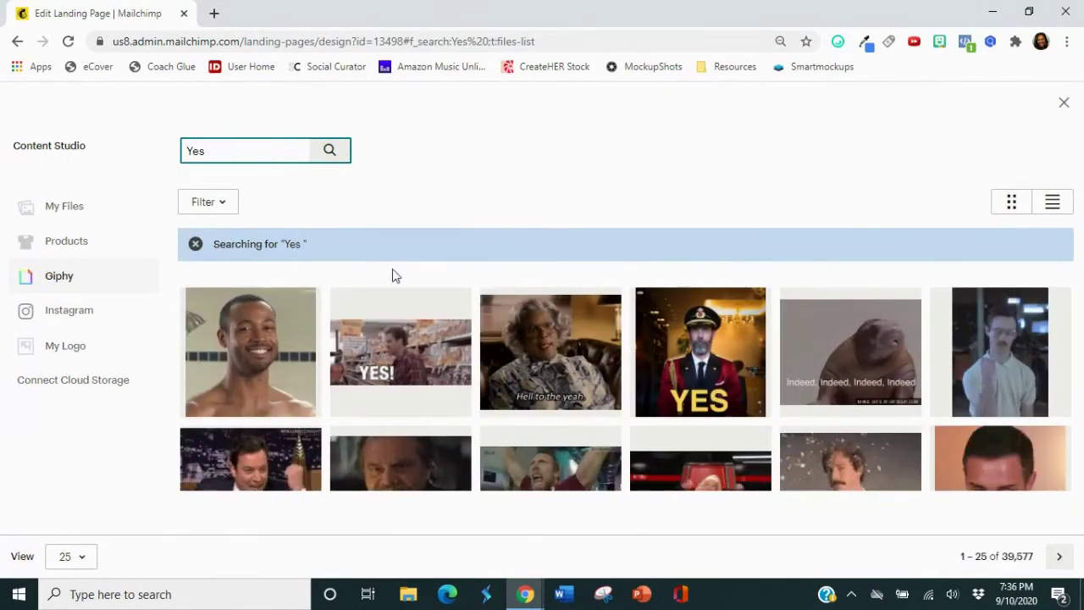
{"action": "scroll", "coordinate": [646, 370], "scroll_direction": "down", "scroll_amount": 1}
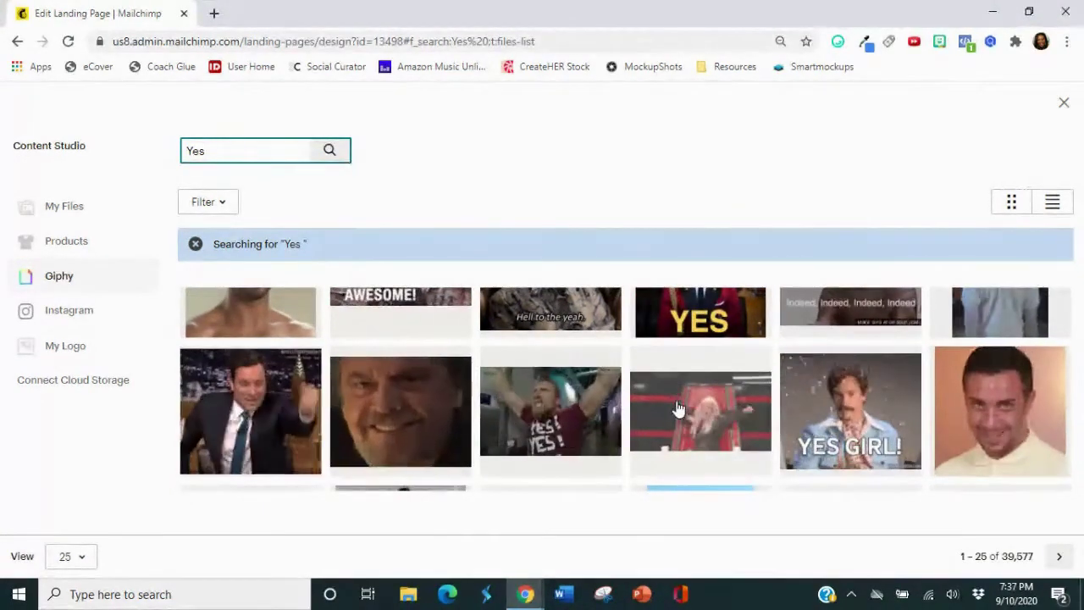
{"action": "left_click", "coordinate": [761, 464]}
{"action": "left_click", "coordinate": [1041, 163]}
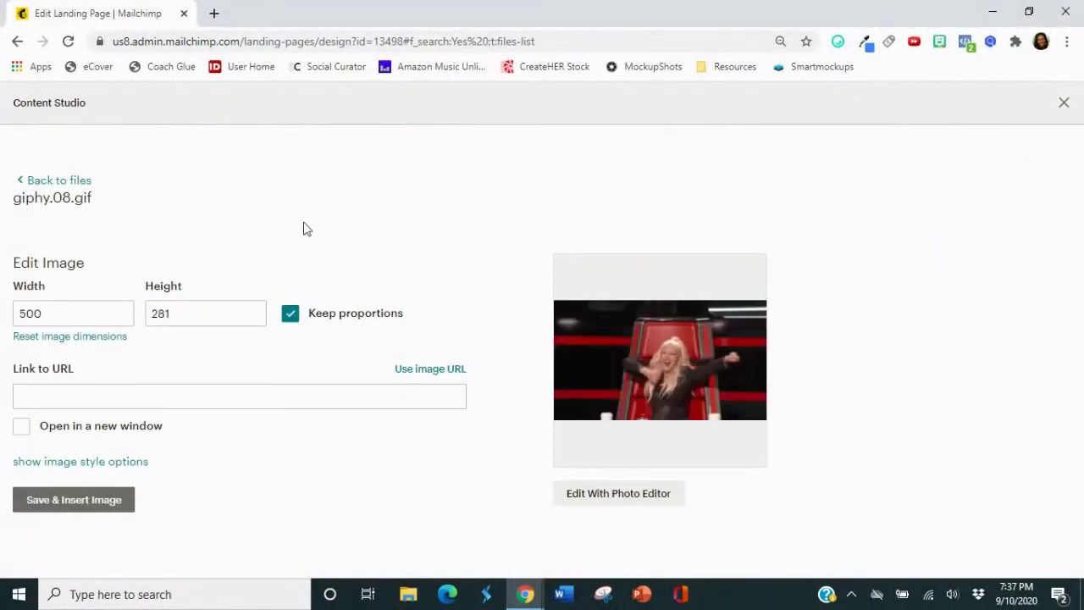
{"action": "left_click", "coordinate": [85, 503]}
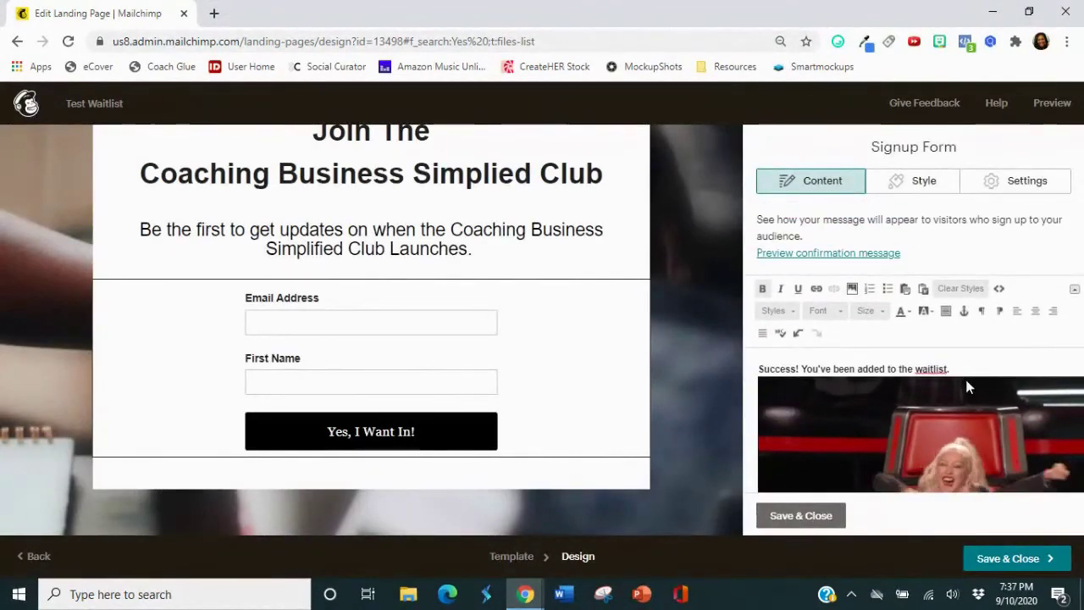
Resize the confirmation message text, trying 32, 28 and 25 before settling on size 20
{"action": "left_click_drag", "start_coordinate": [954, 368], "coordinate": [756, 368]}
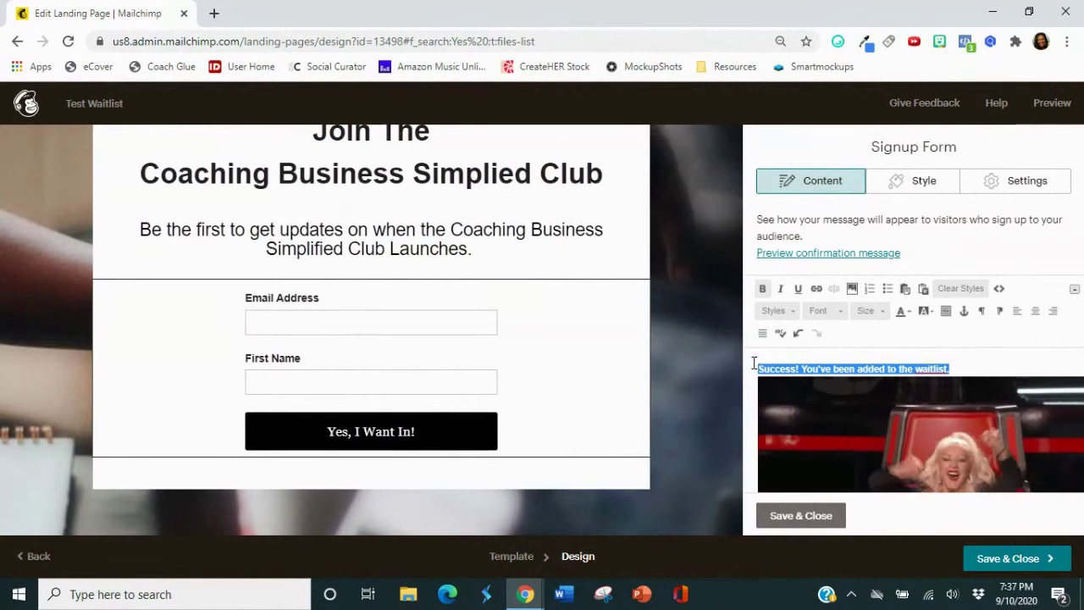
{"action": "left_click", "coordinate": [880, 311]}
{"action": "scroll", "coordinate": [898, 411], "scroll_direction": "down", "scroll_amount": 2}
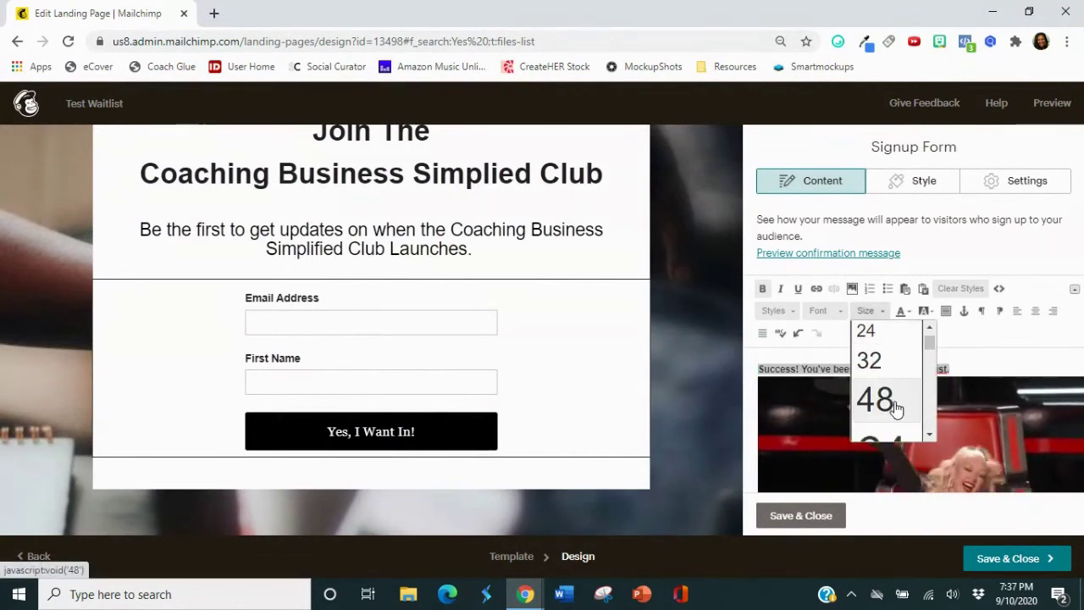
{"action": "left_click", "coordinate": [874, 361]}
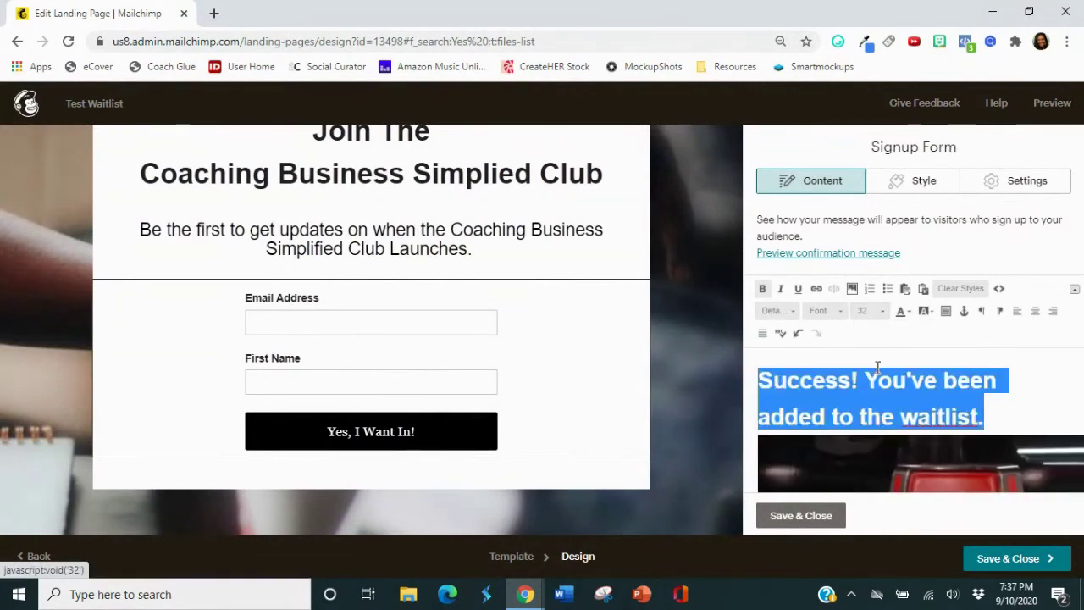
{"action": "left_click", "coordinate": [876, 310]}
{"action": "scroll", "coordinate": [872, 349], "scroll_direction": "up", "scroll_amount": 1}
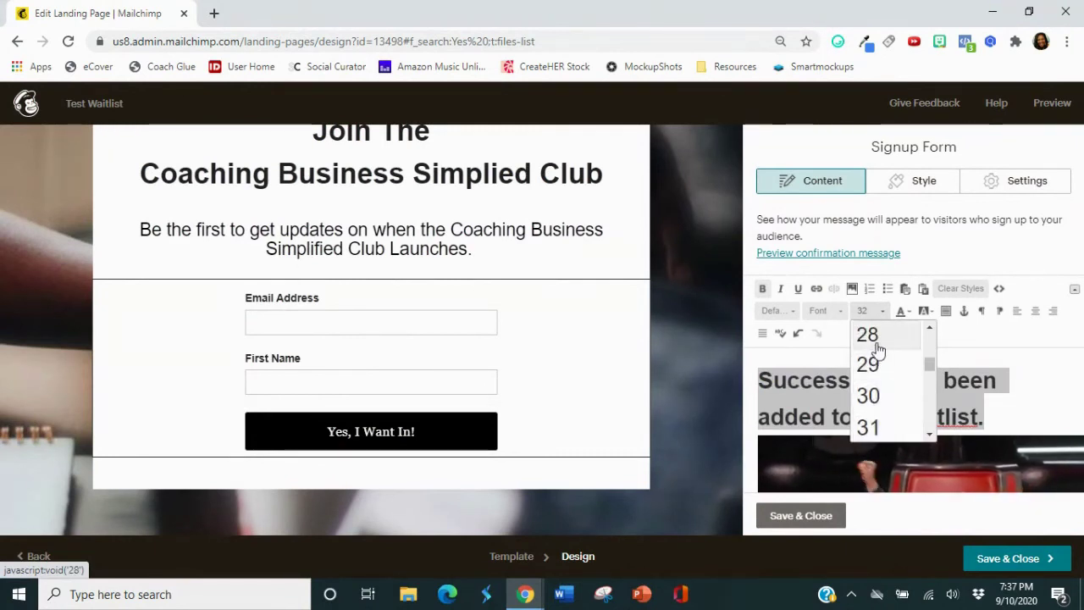
{"action": "left_click", "coordinate": [874, 346]}
{"action": "left_click", "coordinate": [881, 311]}
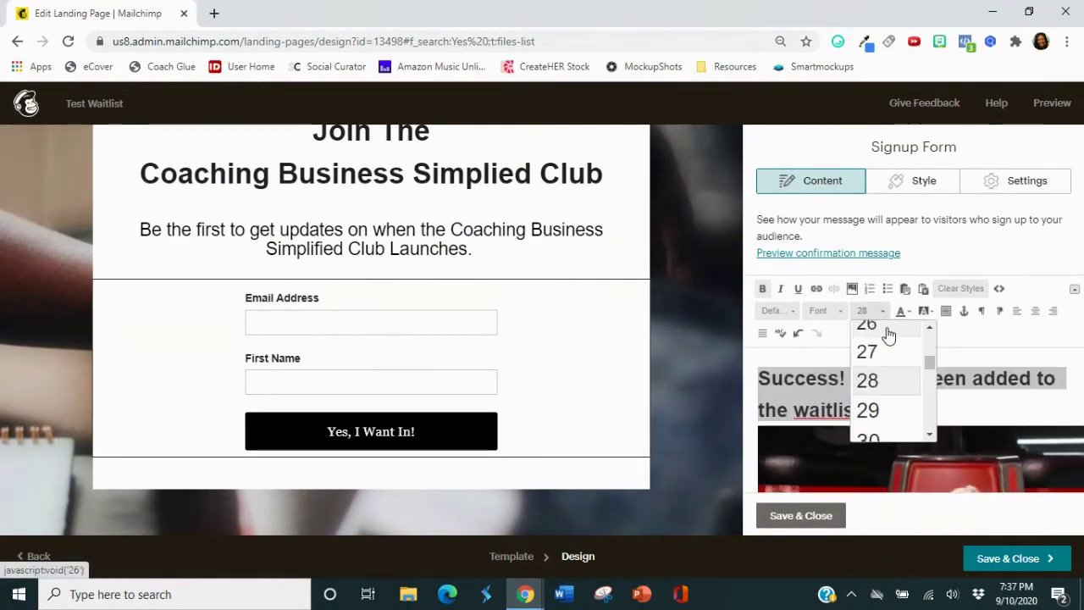
{"action": "scroll", "coordinate": [883, 357], "scroll_direction": "up", "scroll_amount": 1}
{"action": "left_click", "coordinate": [876, 378]}
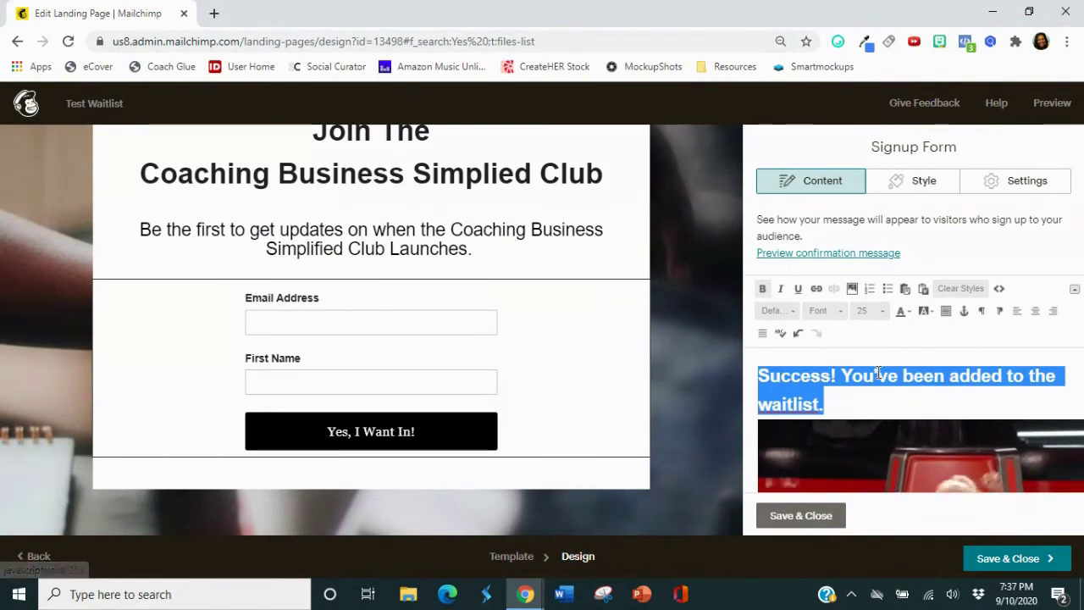
{"action": "left_click", "coordinate": [883, 314]}
{"action": "scroll", "coordinate": [878, 332], "scroll_direction": "up", "scroll_amount": 1}
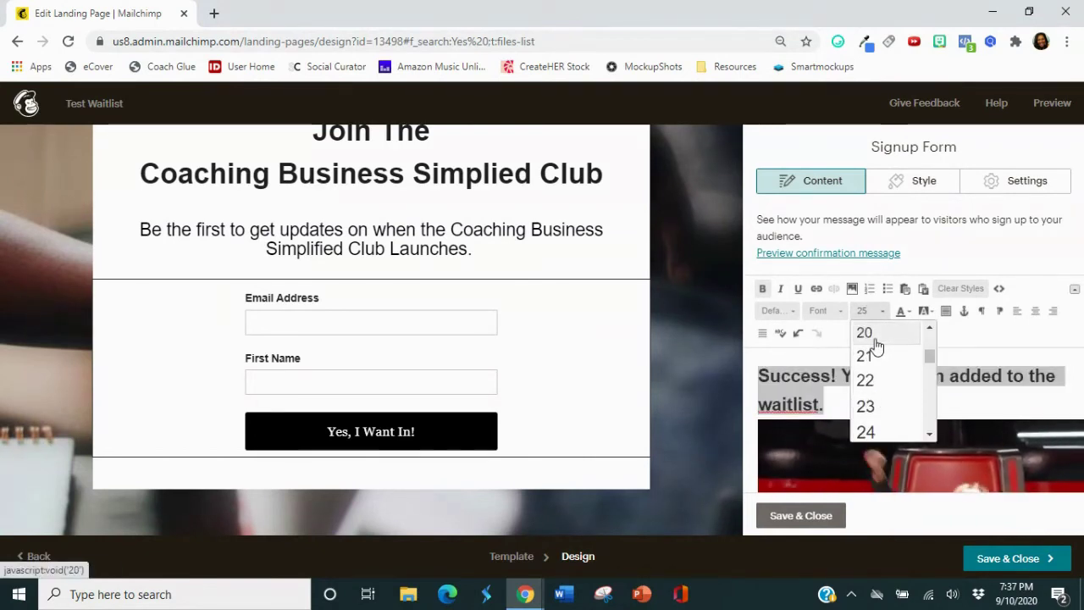
{"action": "left_click", "coordinate": [877, 341]}
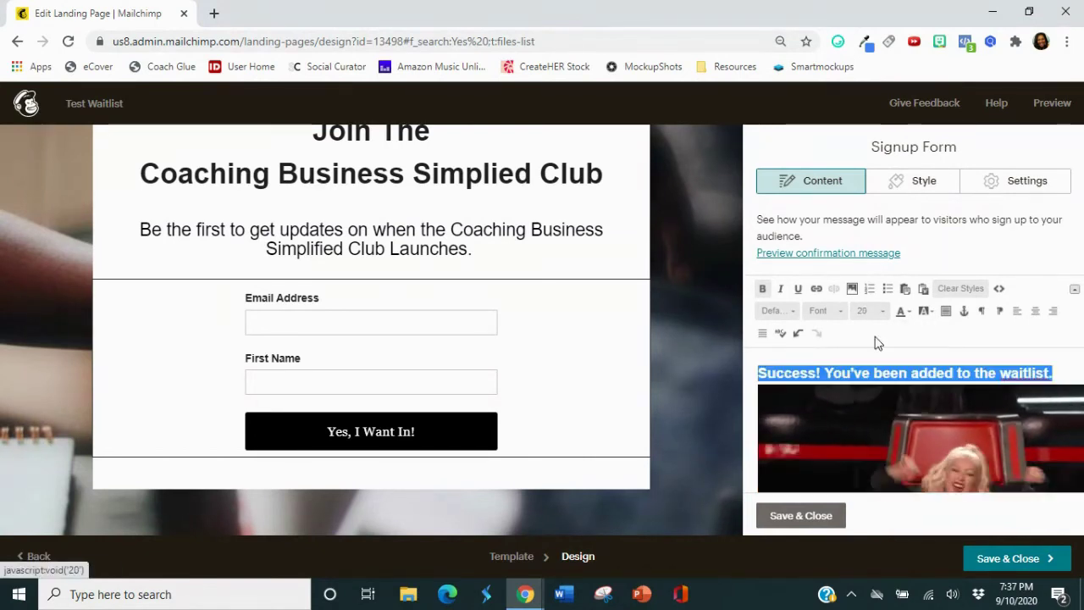
Add a line break between the success text and the GIF, and save and close the signup form block
{"action": "left_click", "coordinate": [1057, 371]}
{"action": "key", "text": "Return"}
{"action": "scroll", "coordinate": [1019, 405], "scroll_direction": "down", "scroll_amount": 1}
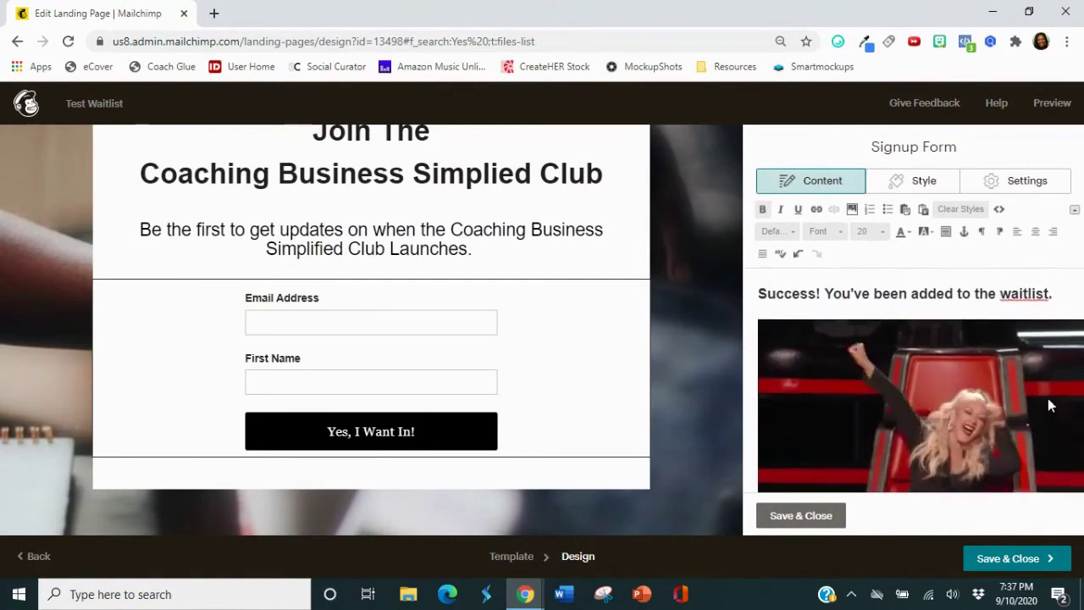
{"action": "scroll", "coordinate": [1019, 401], "scroll_direction": "down", "scroll_amount": 1}
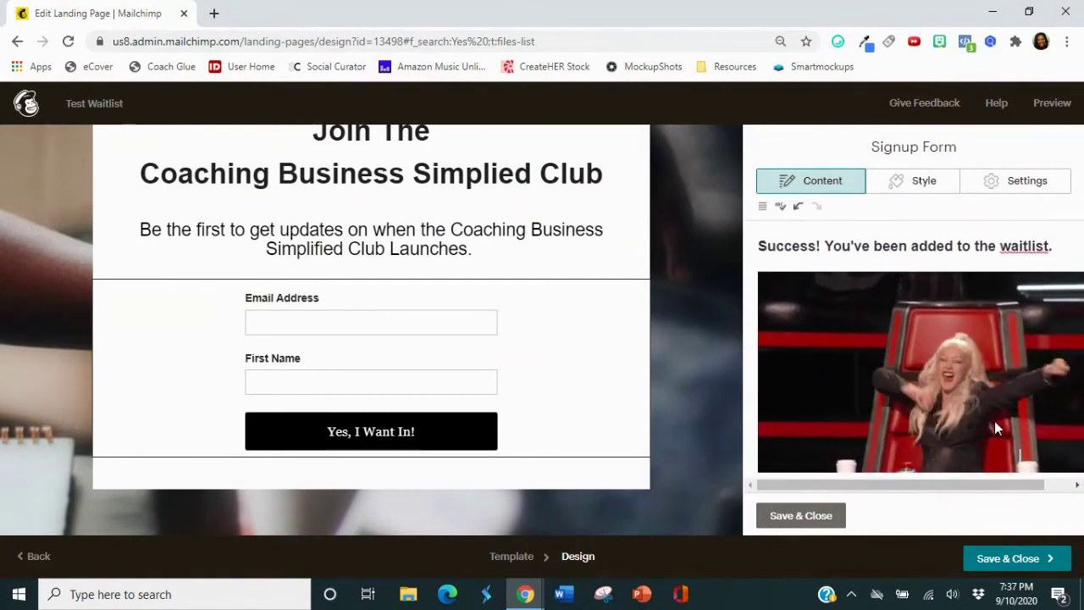
{"action": "scroll", "coordinate": [859, 307], "scroll_direction": "up", "scroll_amount": 3}
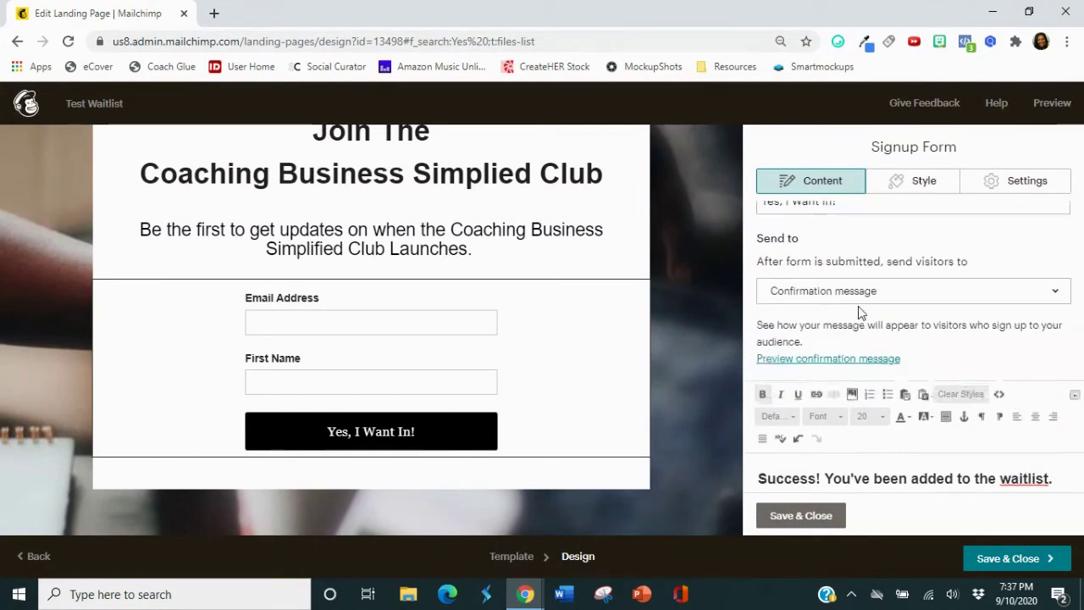
{"action": "scroll", "coordinate": [864, 308], "scroll_direction": "down", "scroll_amount": 3}
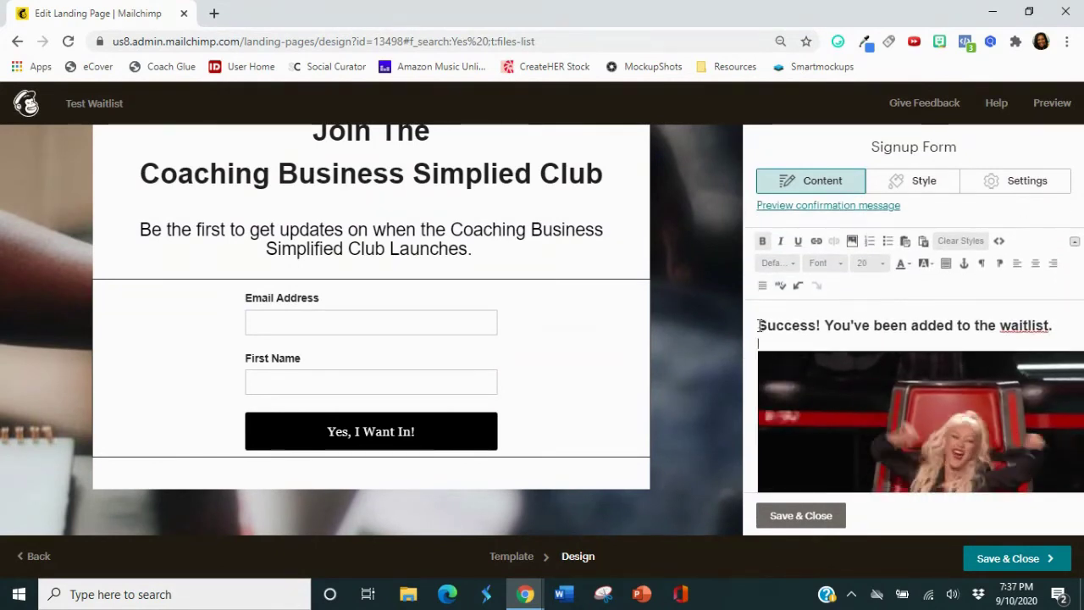
{"action": "scroll", "coordinate": [850, 354], "scroll_direction": "down", "scroll_amount": 2}
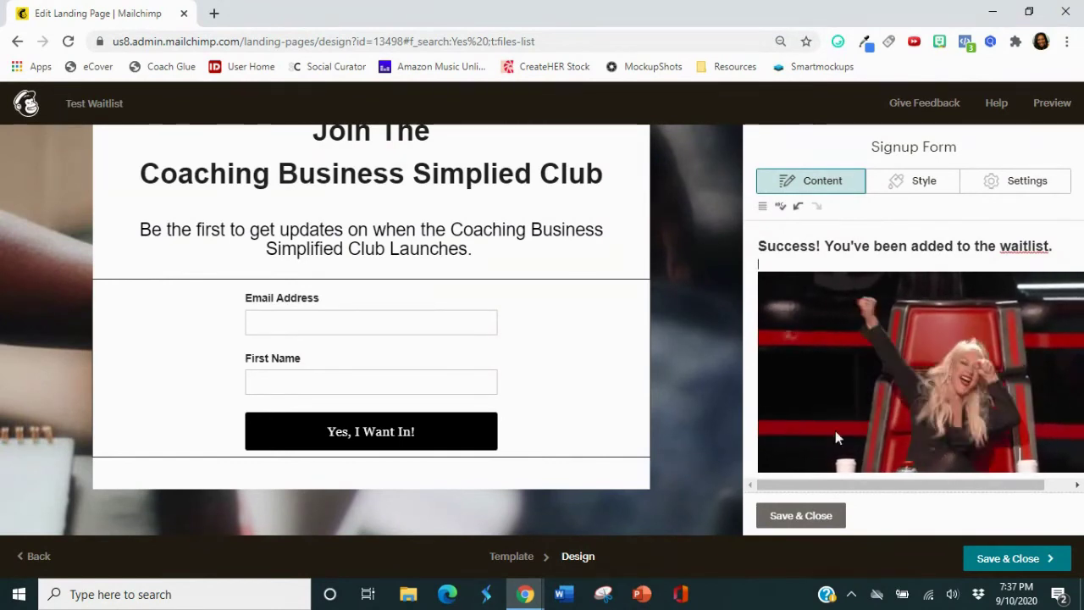
{"action": "left_click", "coordinate": [800, 515]}
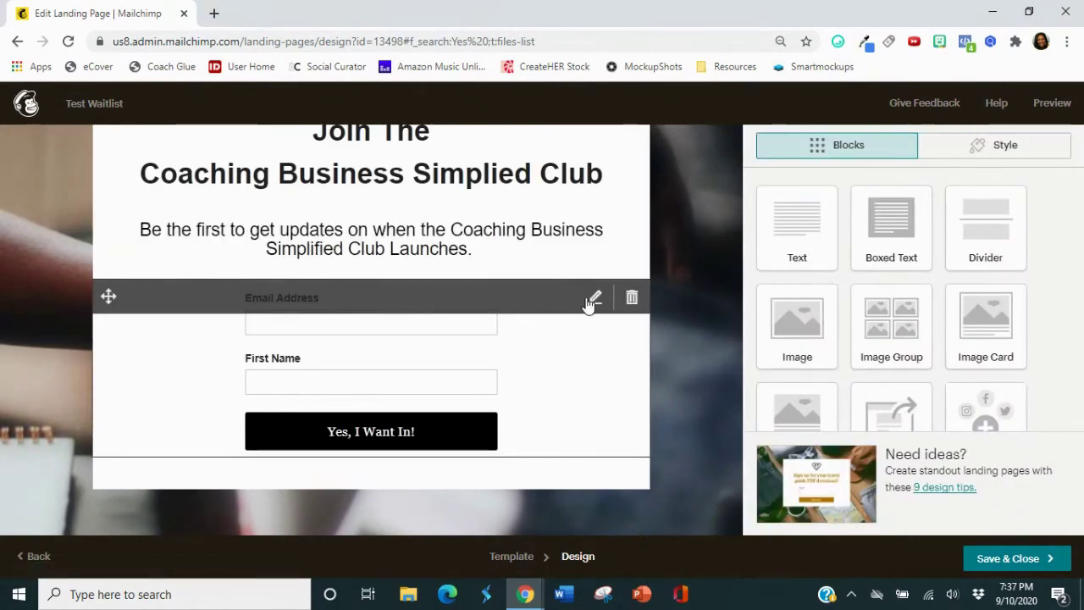
Reopen the signup form to review its button style, button text and after-submission settings, and close it again
{"action": "left_click", "coordinate": [594, 300]}
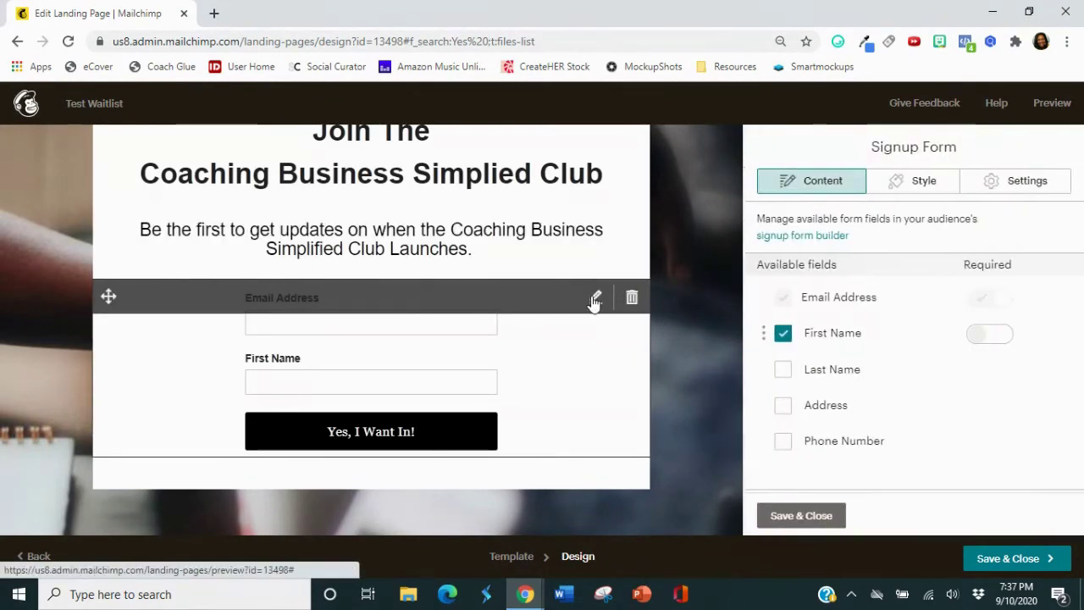
{"action": "left_click", "coordinate": [930, 183]}
{"action": "scroll", "coordinate": [933, 303], "scroll_direction": "down", "scroll_amount": 3}
{"action": "scroll", "coordinate": [933, 306], "scroll_direction": "down", "scroll_amount": 10}
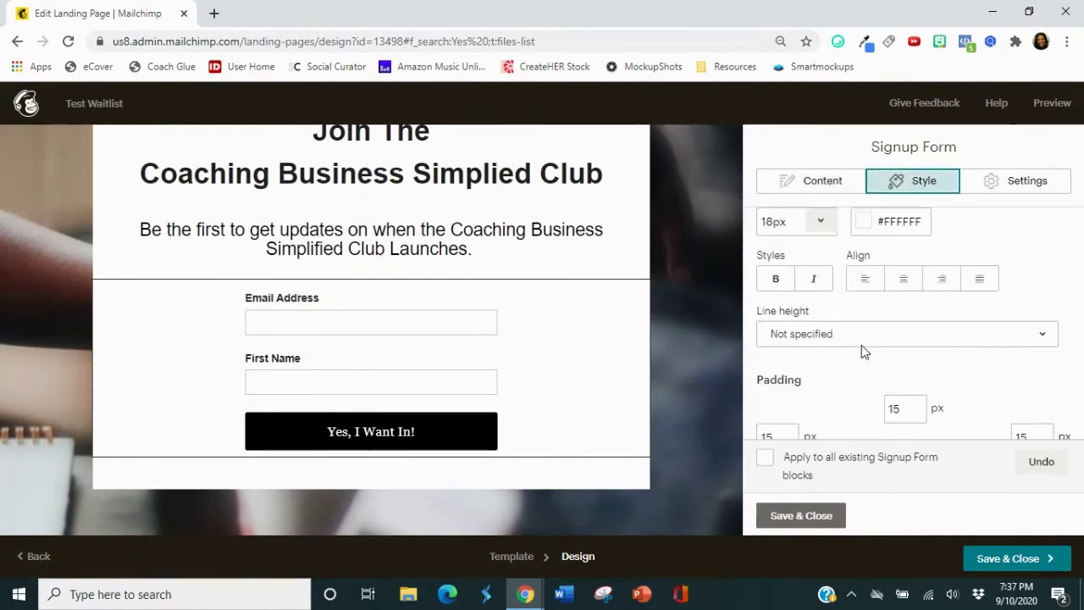
{"action": "scroll", "coordinate": [863, 351], "scroll_direction": "down", "scroll_amount": 1}
{"action": "left_click", "coordinate": [825, 180]}
{"action": "scroll", "coordinate": [881, 321], "scroll_direction": "down", "scroll_amount": 5}
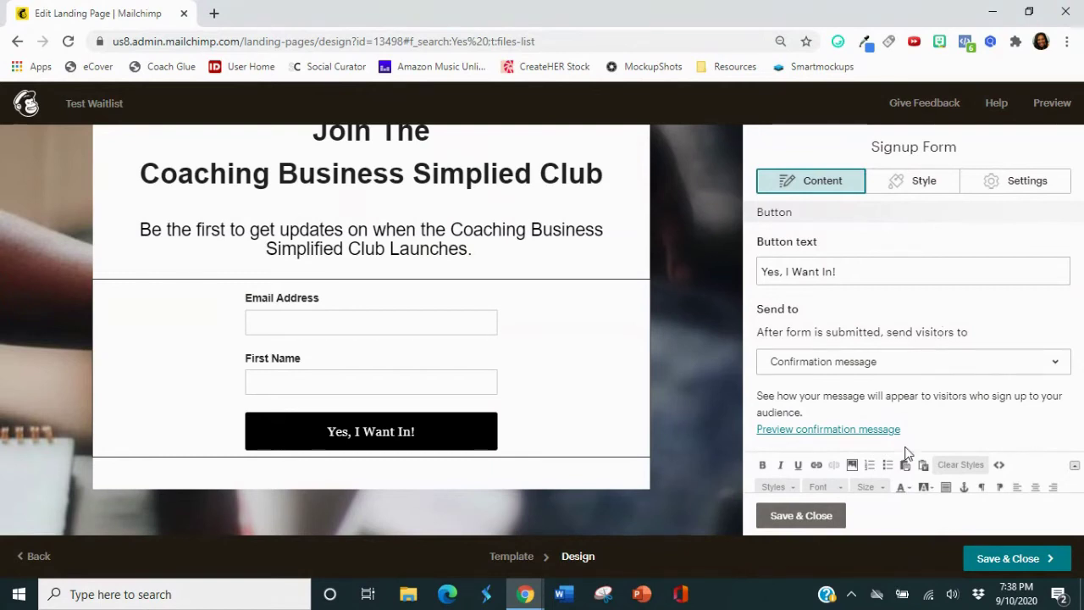
{"action": "left_click", "coordinate": [779, 514]}
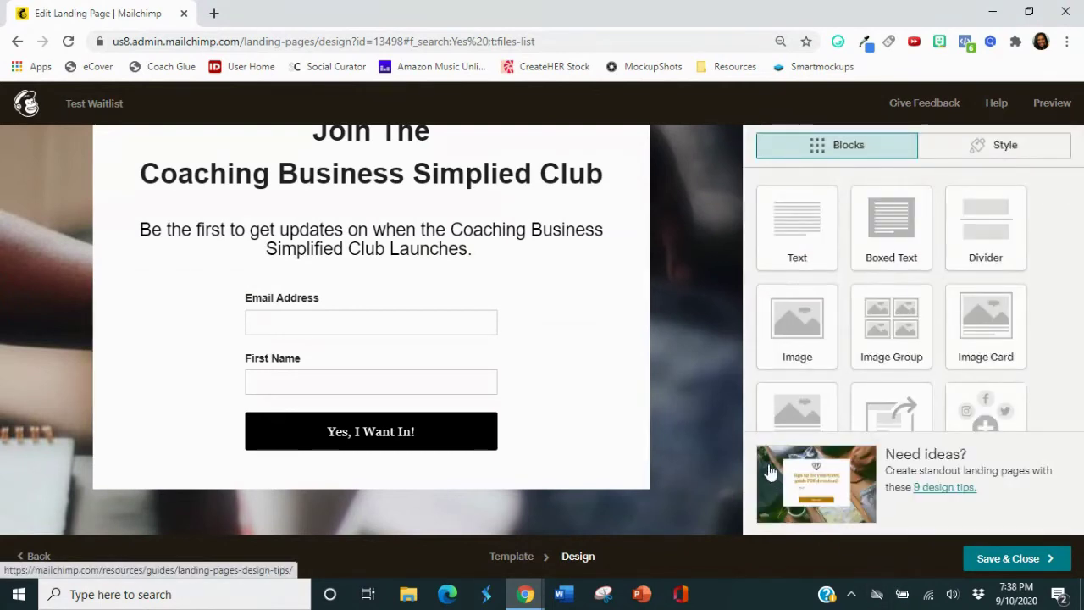
Preview the Test Waitlist landing page in desktop view and look through it from the product image to the signup form
{"action": "scroll", "coordinate": [689, 401], "scroll_direction": "up", "scroll_amount": 1}
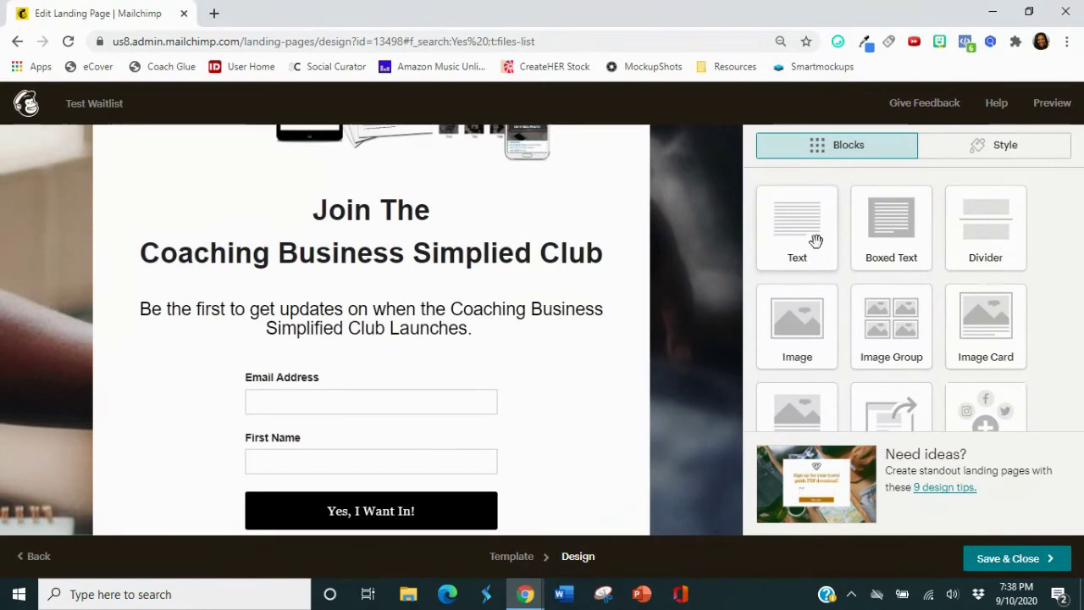
{"action": "left_click", "coordinate": [1053, 105]}
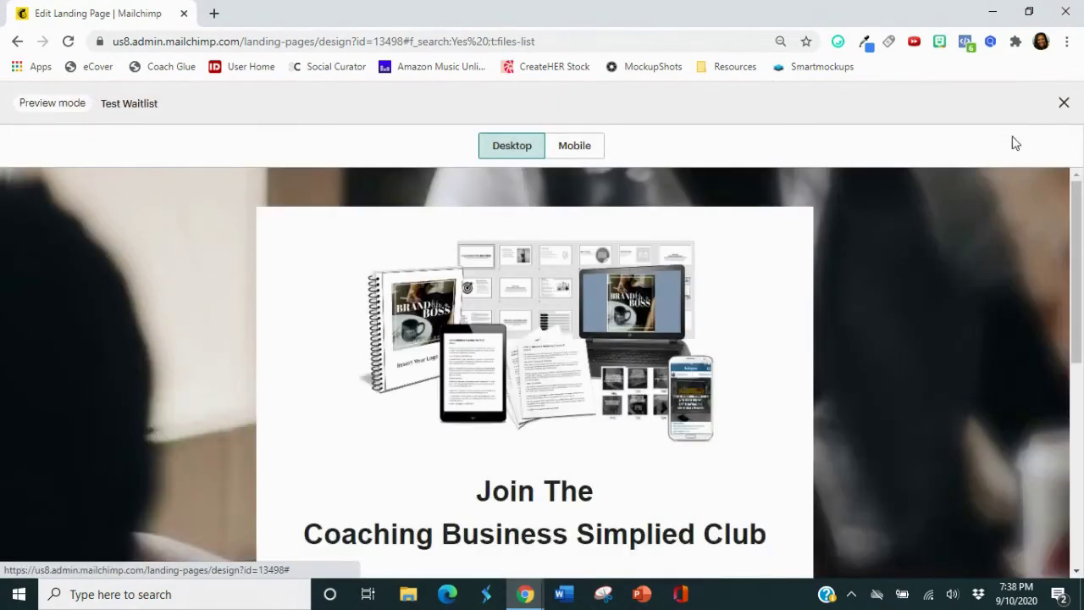
{"action": "scroll", "coordinate": [765, 304], "scroll_direction": "down", "scroll_amount": 1}
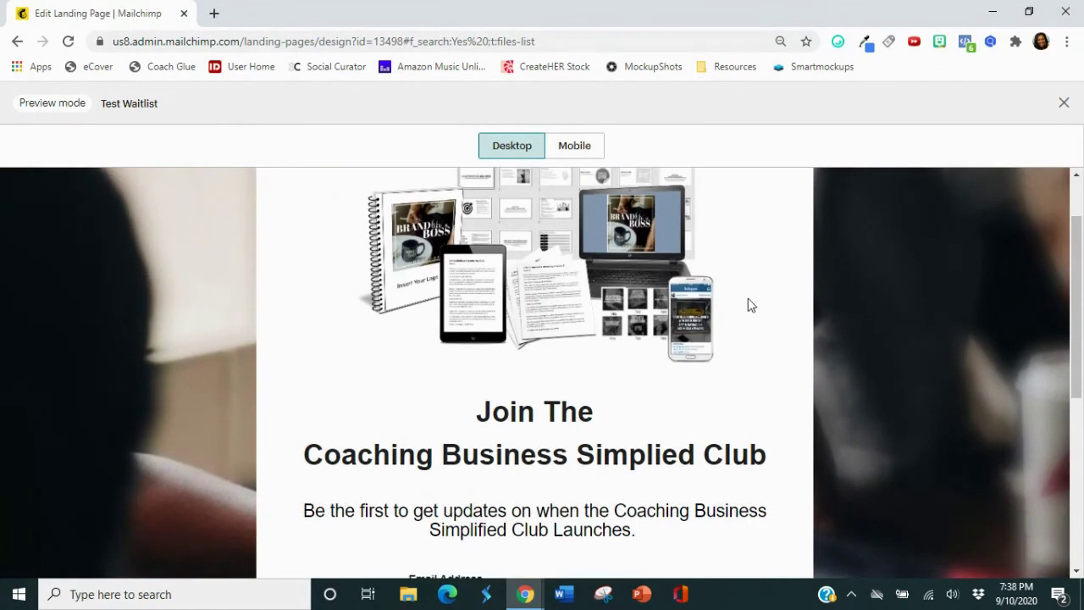
{"action": "scroll", "coordinate": [748, 304], "scroll_direction": "down", "scroll_amount": 3}
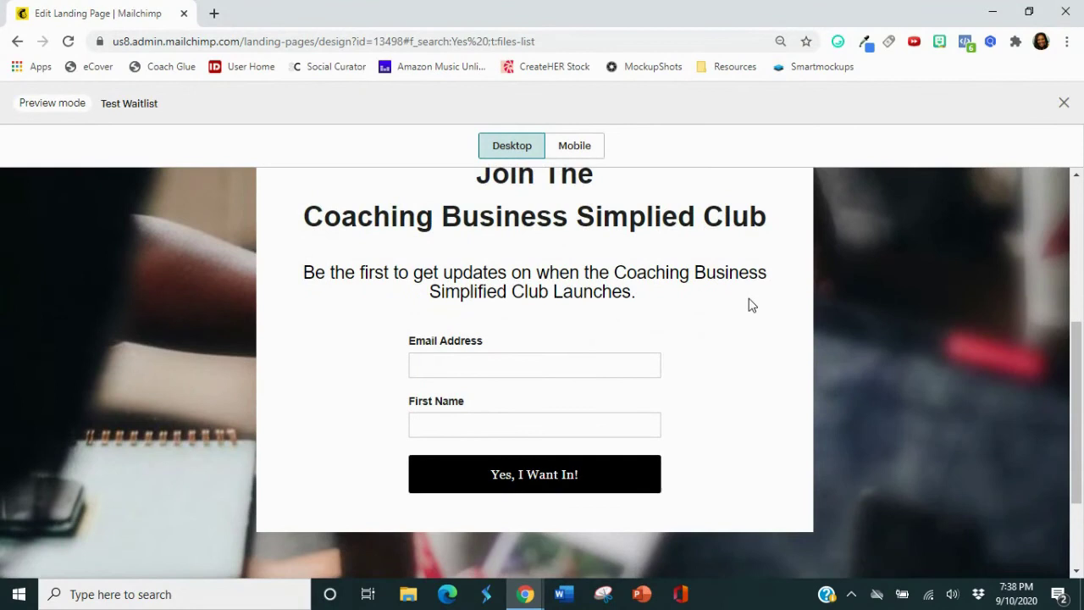
{"action": "scroll", "coordinate": [749, 303], "scroll_direction": "up", "scroll_amount": 4}
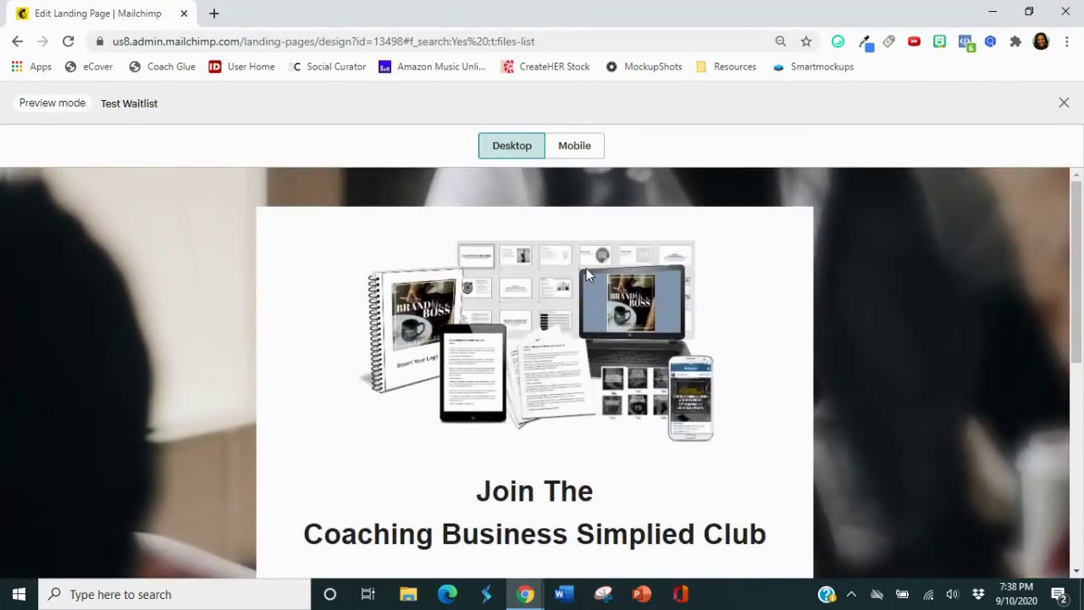
{"action": "scroll", "coordinate": [934, 322], "scroll_direction": "down", "scroll_amount": 3}
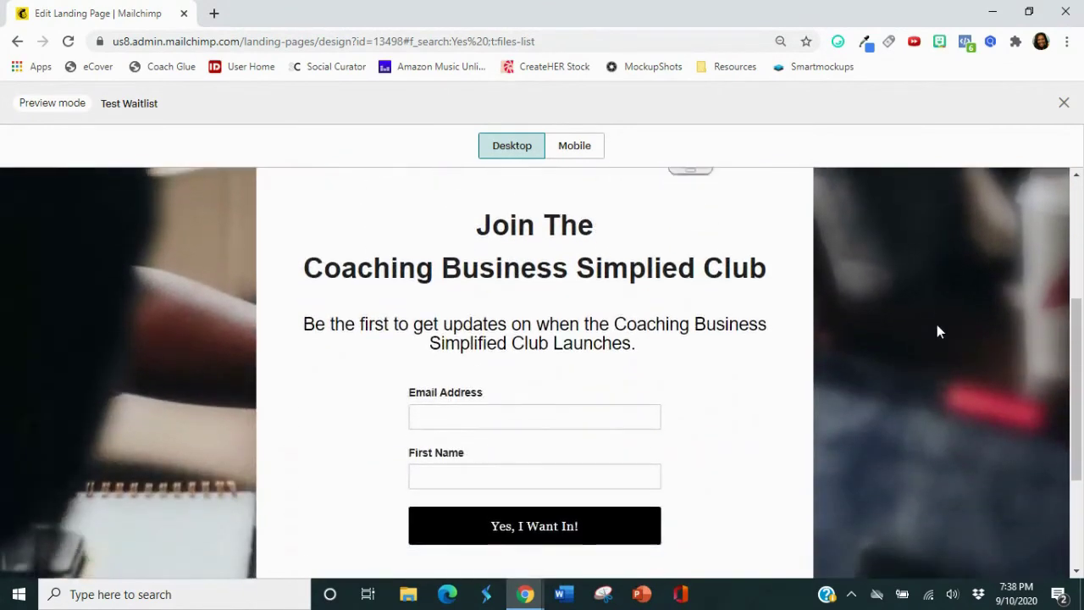
{"action": "scroll", "coordinate": [937, 331], "scroll_direction": "down", "scroll_amount": 2}
{"action": "scroll", "coordinate": [936, 331], "scroll_direction": "up", "scroll_amount": 5}
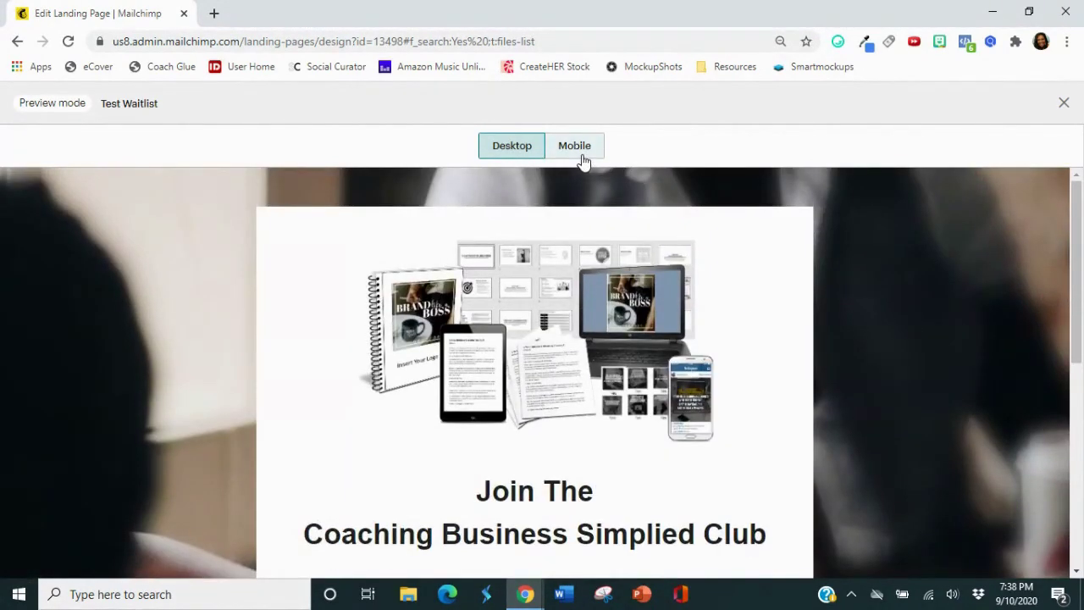
Switch the preview to the mobile version, look through the whole page, and close the preview
{"action": "left_click", "coordinate": [580, 153]}
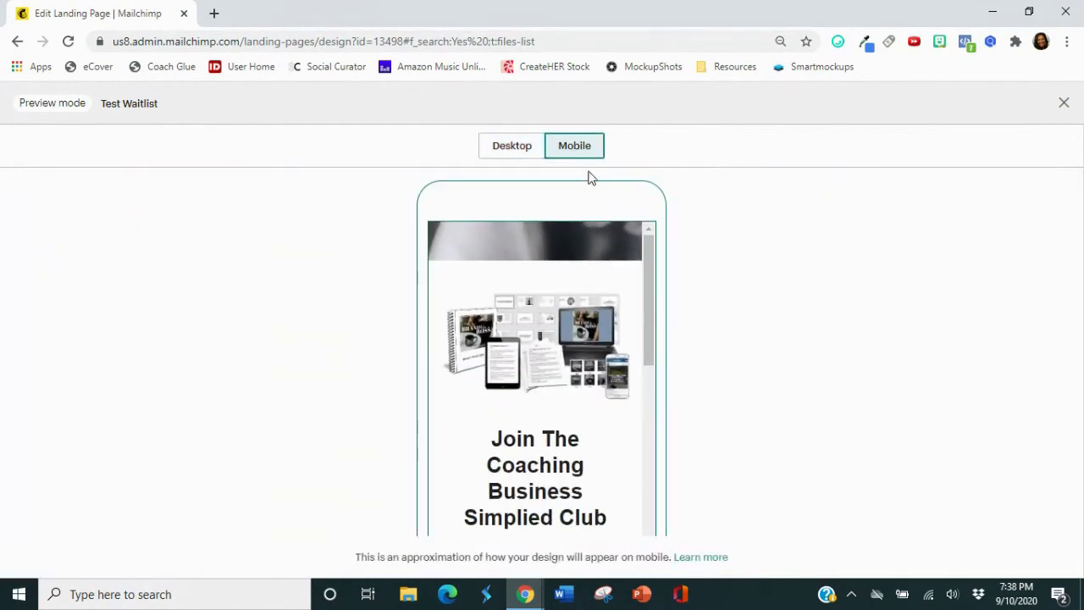
{"action": "scroll", "coordinate": [641, 261], "scroll_direction": "down", "scroll_amount": 1}
{"action": "scroll", "coordinate": [646, 269], "scroll_direction": "down", "scroll_amount": 1}
{"action": "scroll", "coordinate": [593, 254], "scroll_direction": "up", "scroll_amount": 2}
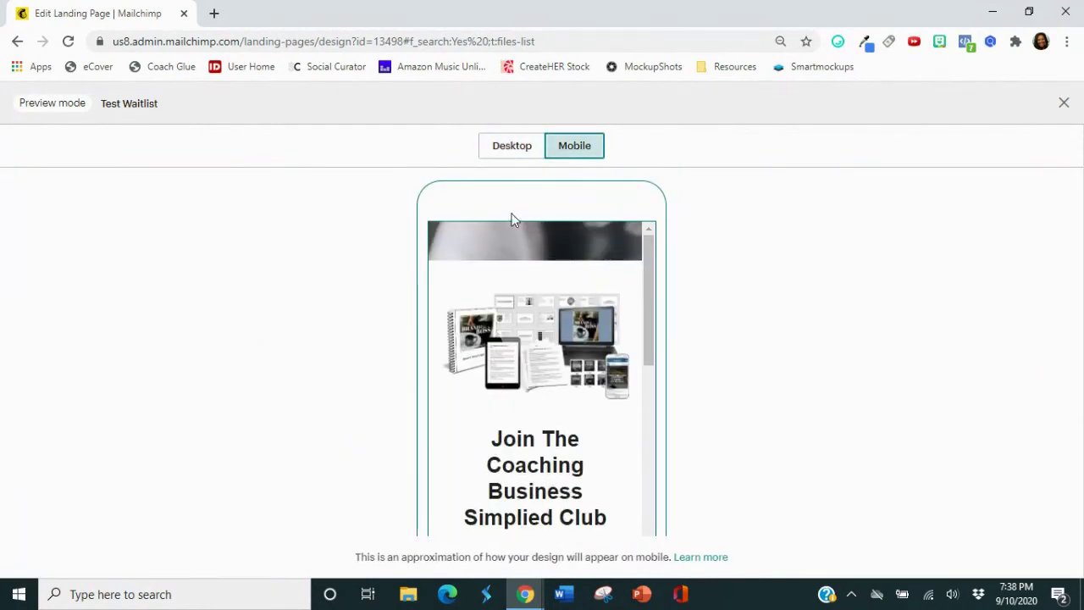
{"action": "scroll", "coordinate": [618, 254], "scroll_direction": "down", "scroll_amount": 1}
{"action": "scroll", "coordinate": [618, 261], "scroll_direction": "down", "scroll_amount": 5}
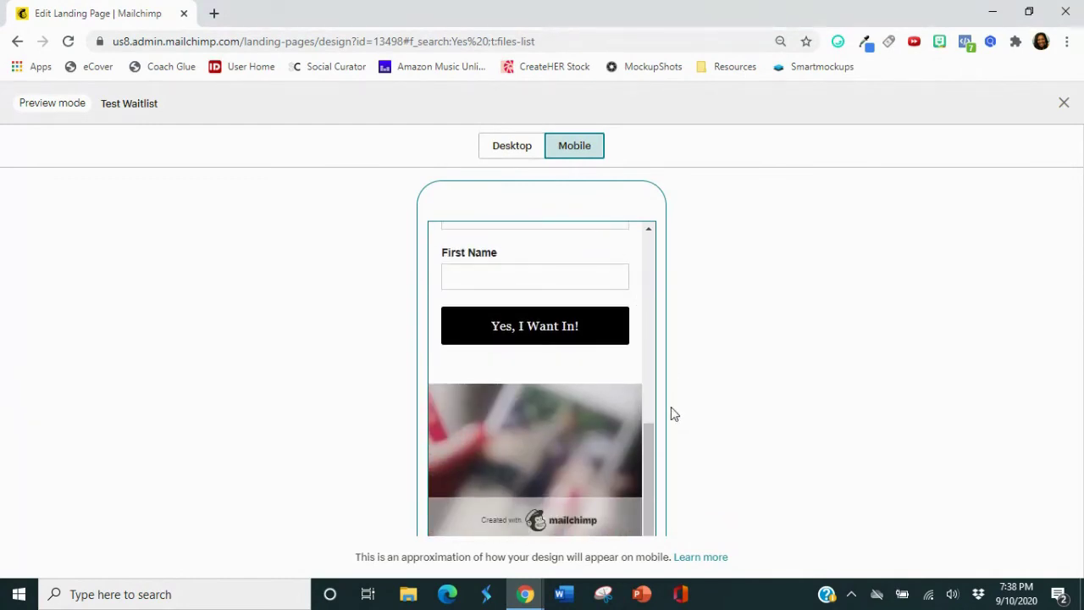
{"action": "left_click_drag", "start_coordinate": [648, 476], "coordinate": [701, 170]}
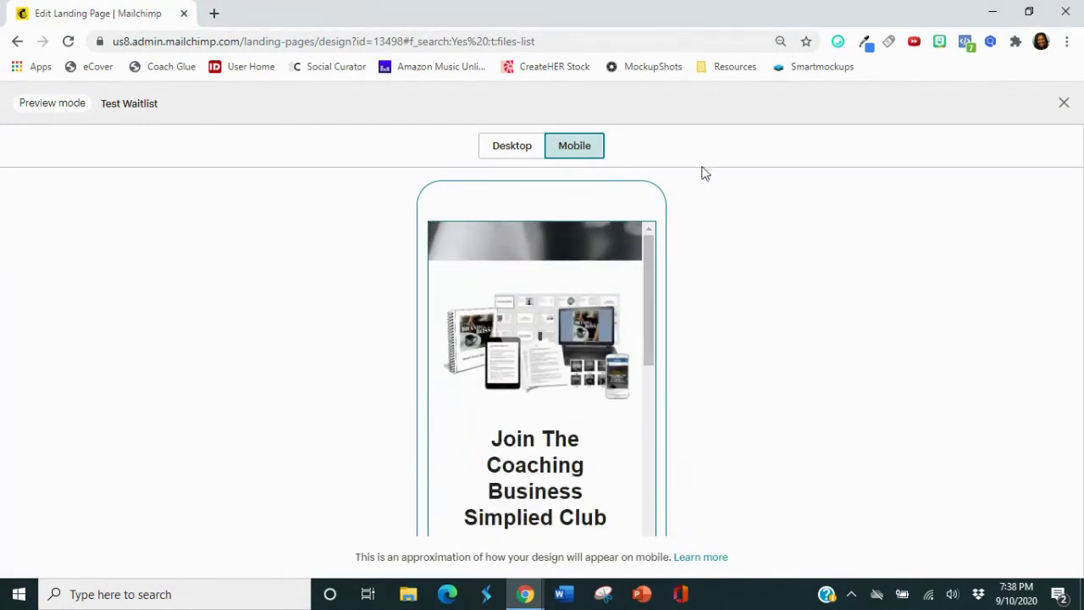
{"action": "left_click", "coordinate": [1062, 104]}
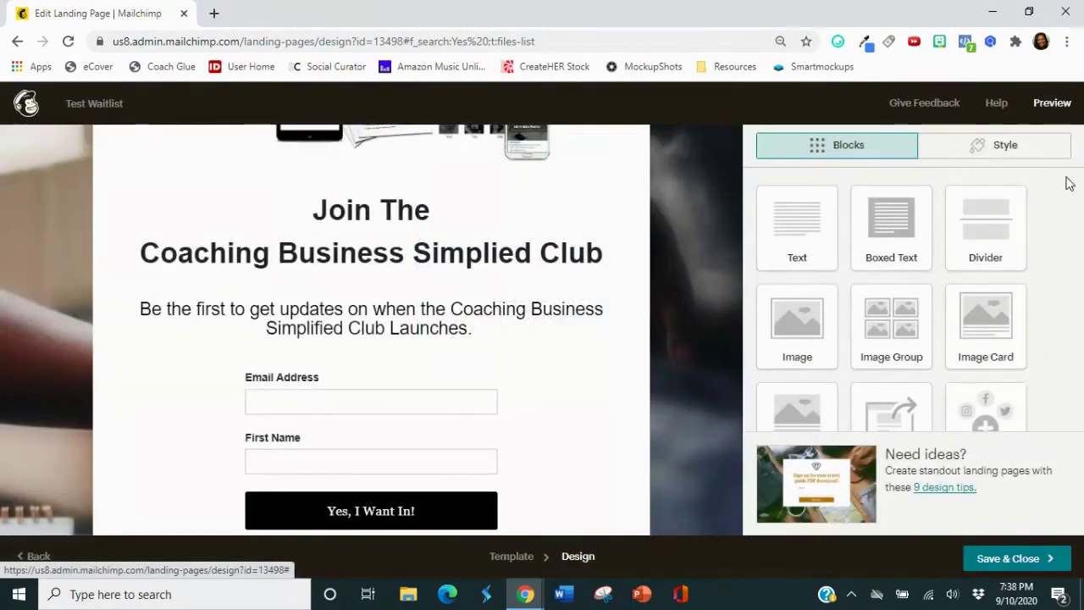
Save and close the page design, and open the landing page's name for editing and save it as Test Waitlist
{"action": "left_click", "coordinate": [1006, 561]}
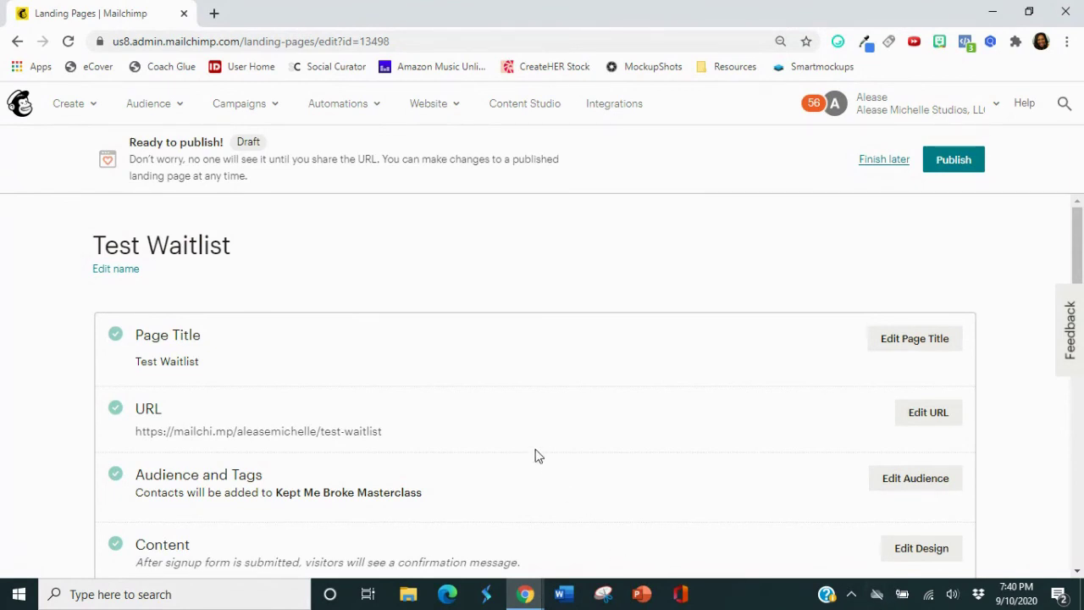
{"action": "left_click", "coordinate": [131, 273]}
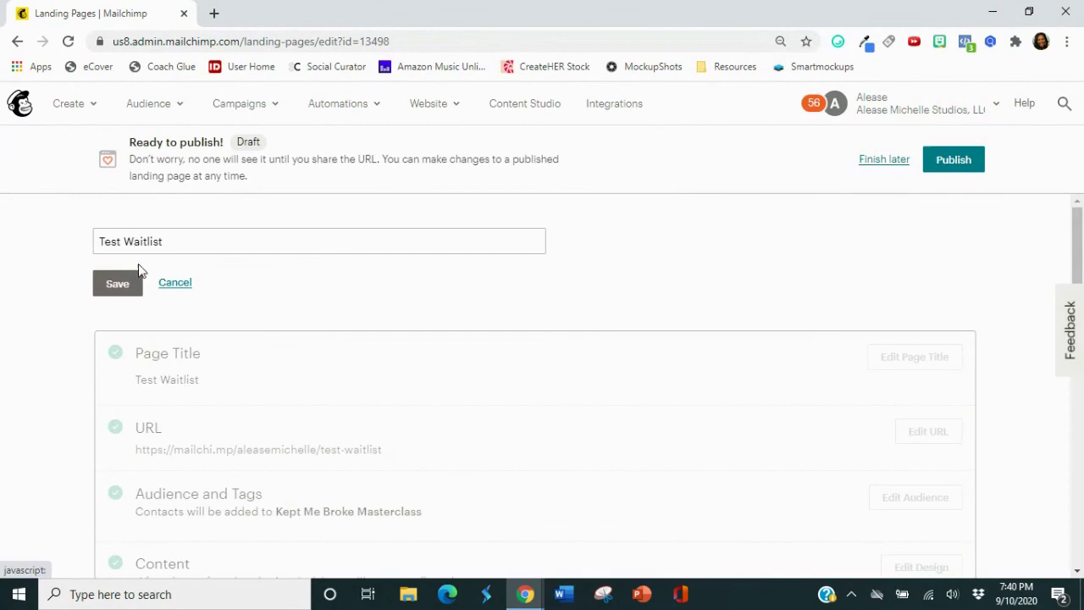
{"action": "left_click", "coordinate": [127, 286]}
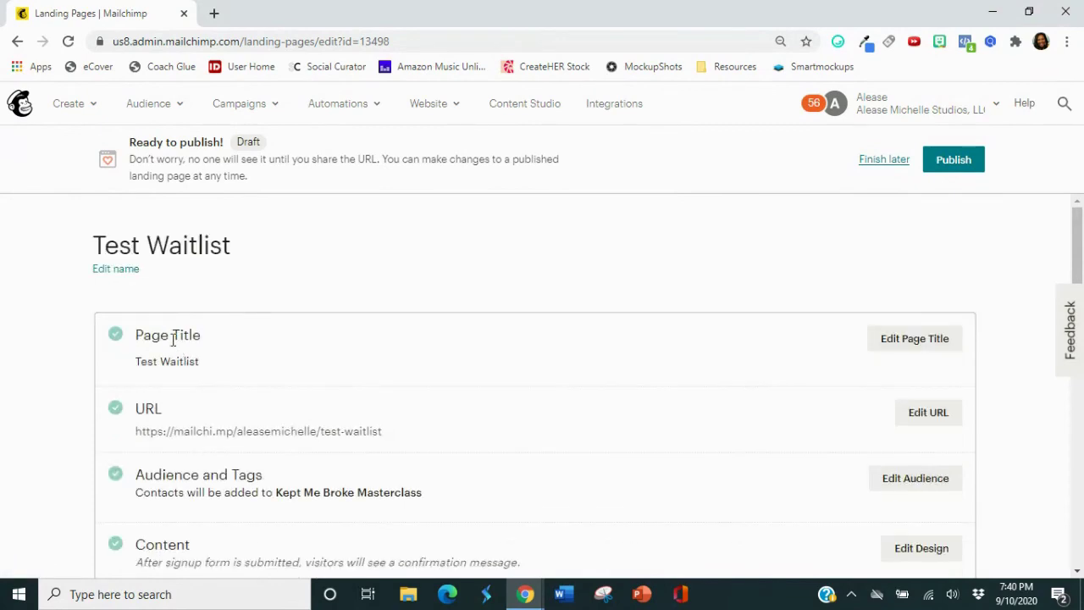
Review the page title, URL, audience and content sections of the landing page, and publish it
{"action": "scroll", "coordinate": [369, 355], "scroll_direction": "down", "scroll_amount": 1}
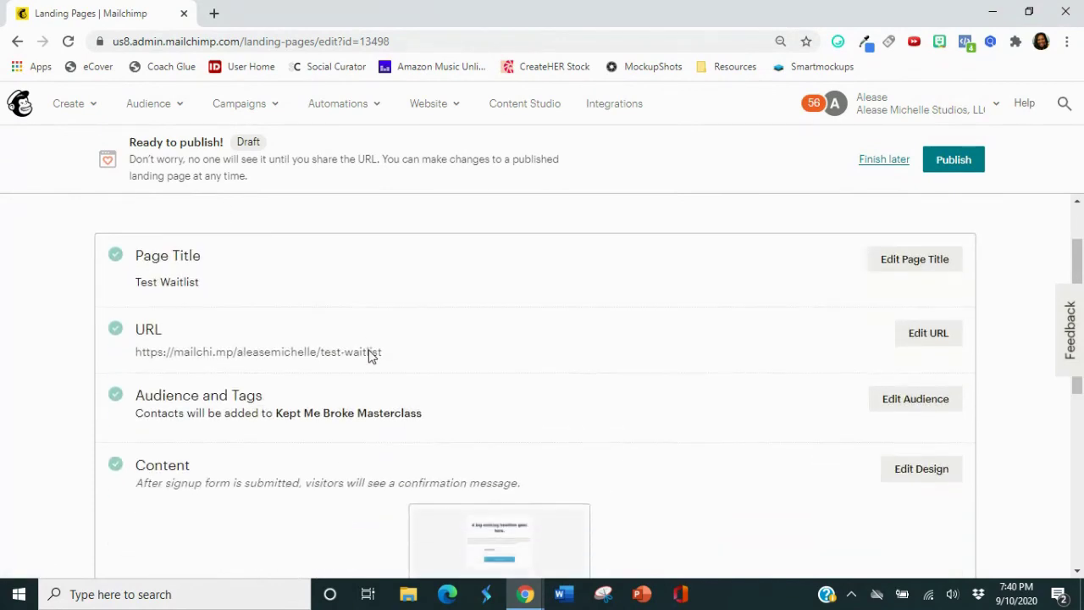
{"action": "scroll", "coordinate": [329, 356], "scroll_direction": "up", "scroll_amount": 1}
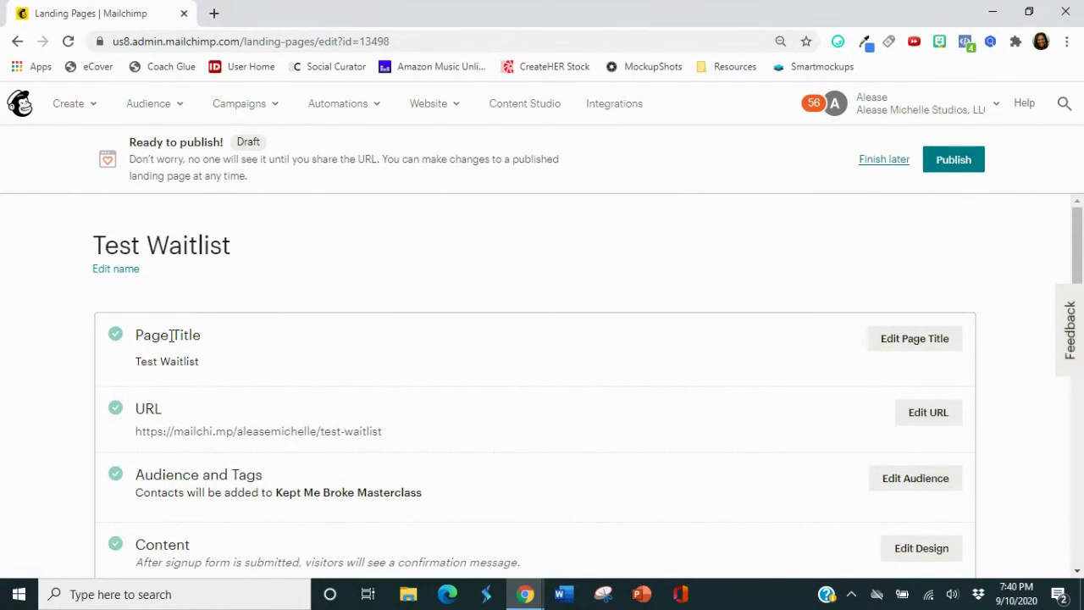
{"action": "scroll", "coordinate": [170, 337], "scroll_direction": "down", "scroll_amount": 3}
{"action": "scroll", "coordinate": [235, 327], "scroll_direction": "down", "scroll_amount": 3}
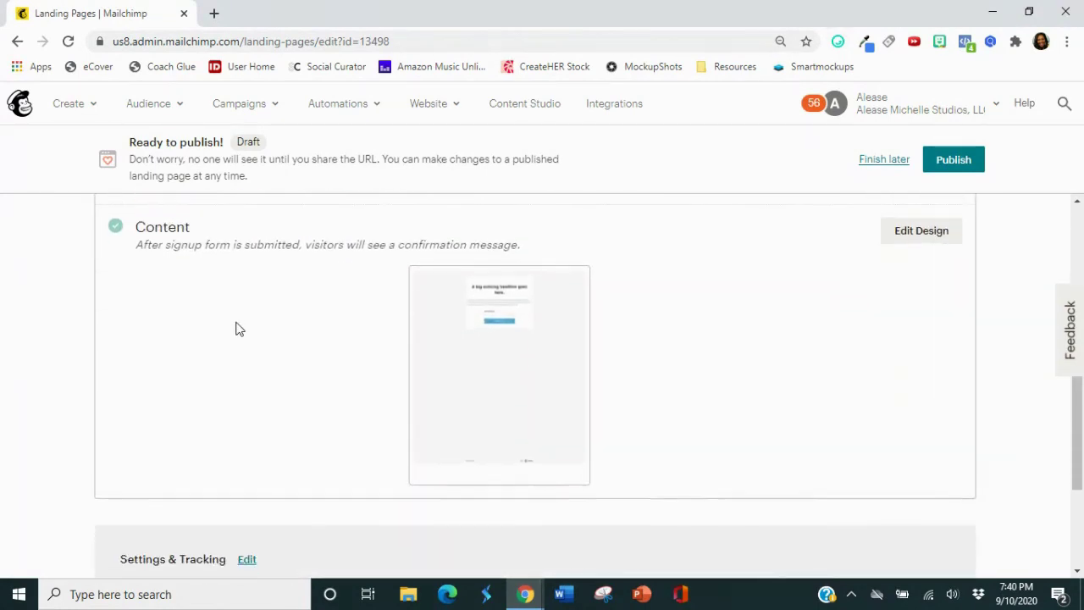
{"action": "scroll", "coordinate": [251, 334], "scroll_direction": "up", "scroll_amount": 4}
{"action": "scroll", "coordinate": [270, 345], "scroll_direction": "up", "scroll_amount": 2}
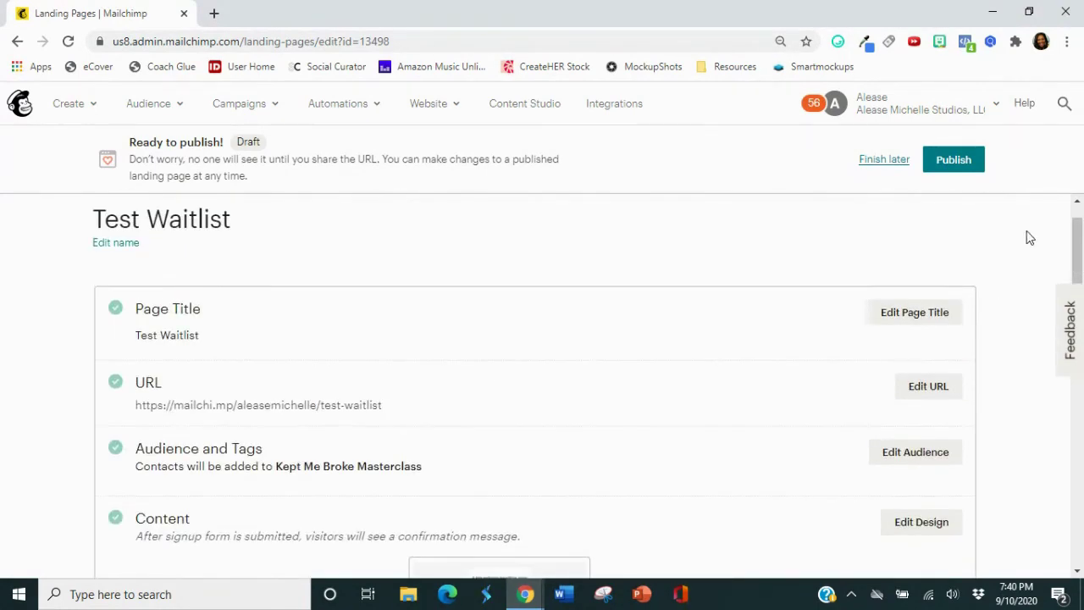
{"action": "left_click", "coordinate": [964, 167]}
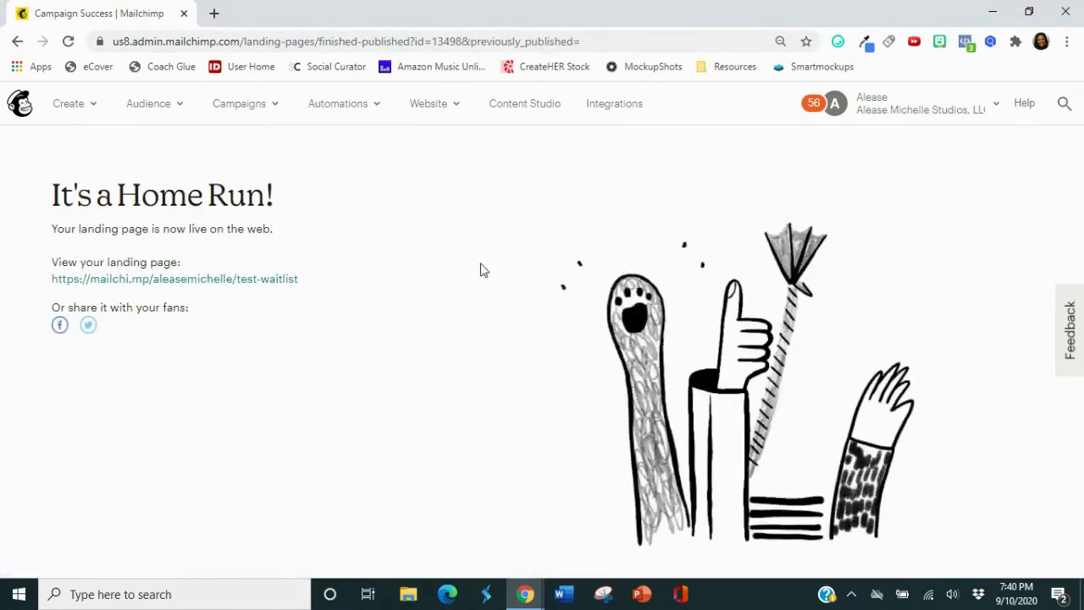
Copy the published landing page's URL and open it in a new browser tab
{"action": "left_click_drag", "start_coordinate": [314, 272], "coordinate": [306, 285]}
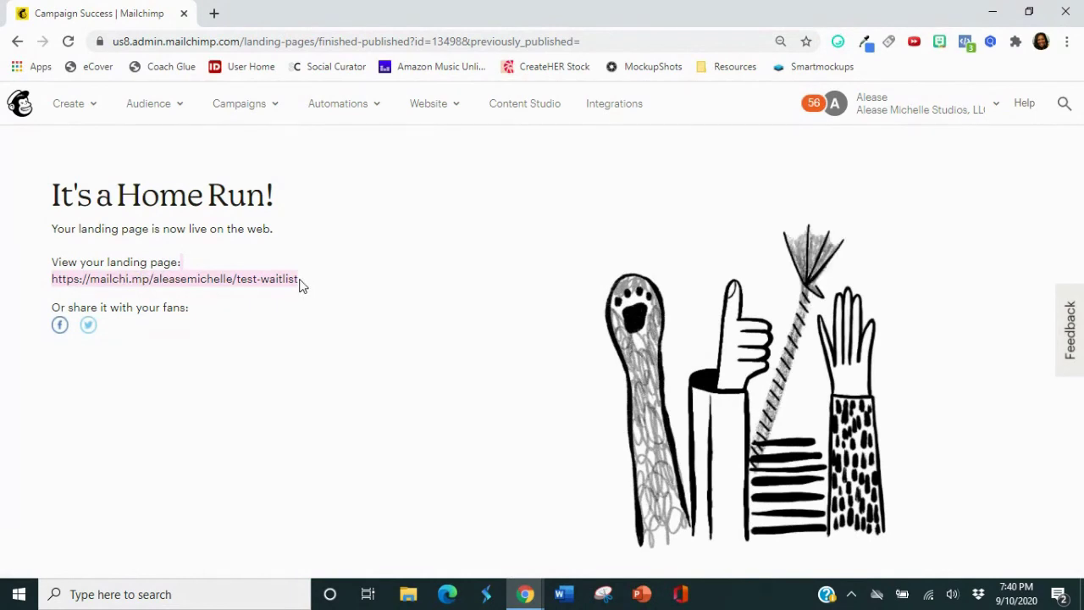
{"action": "right_click", "coordinate": [291, 283]}
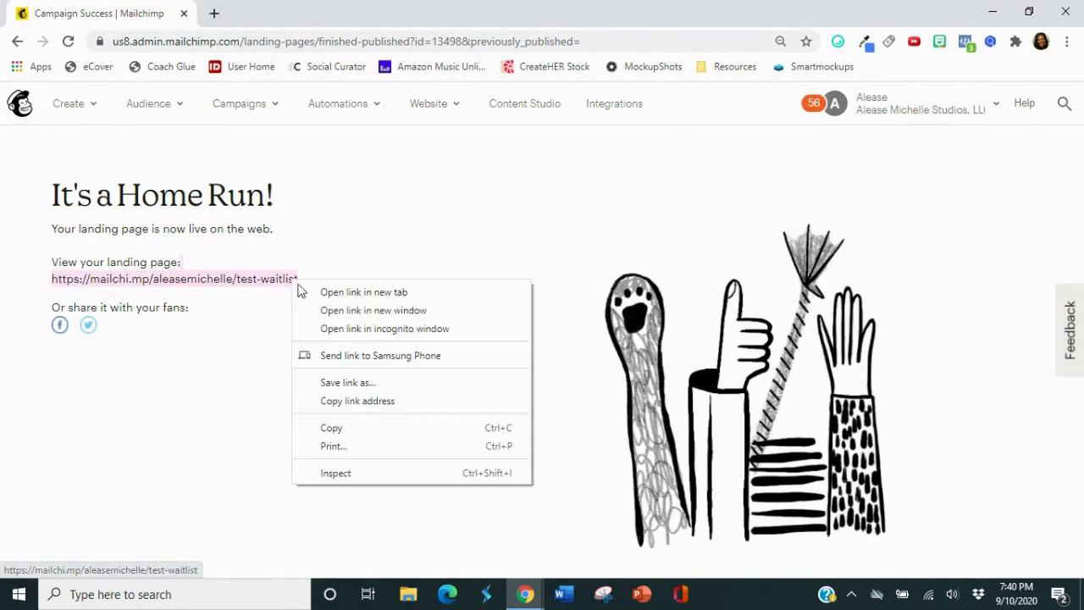
{"action": "left_click", "coordinate": [341, 428]}
{"action": "left_click", "coordinate": [213, 13]}
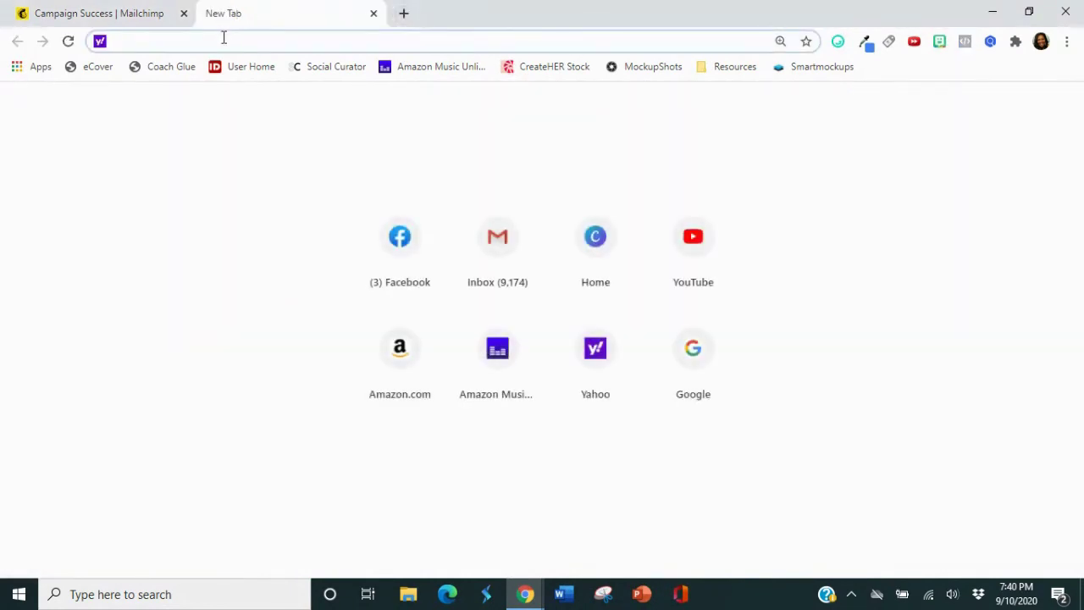
{"action": "right_click", "coordinate": [223, 39]}
{"action": "left_click", "coordinate": [279, 142]}
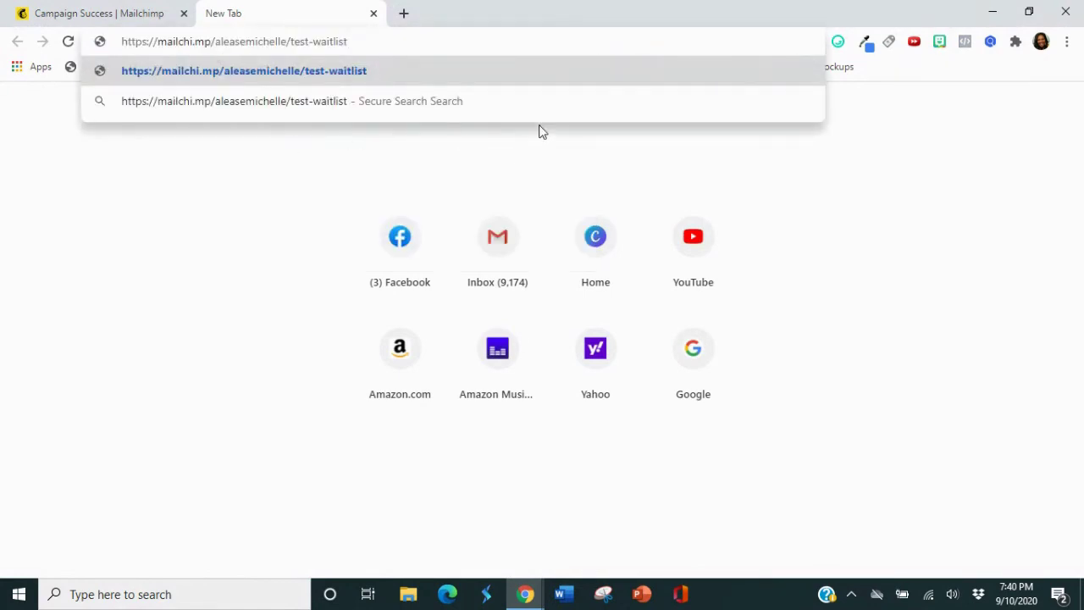
{"action": "key", "text": "Return"}
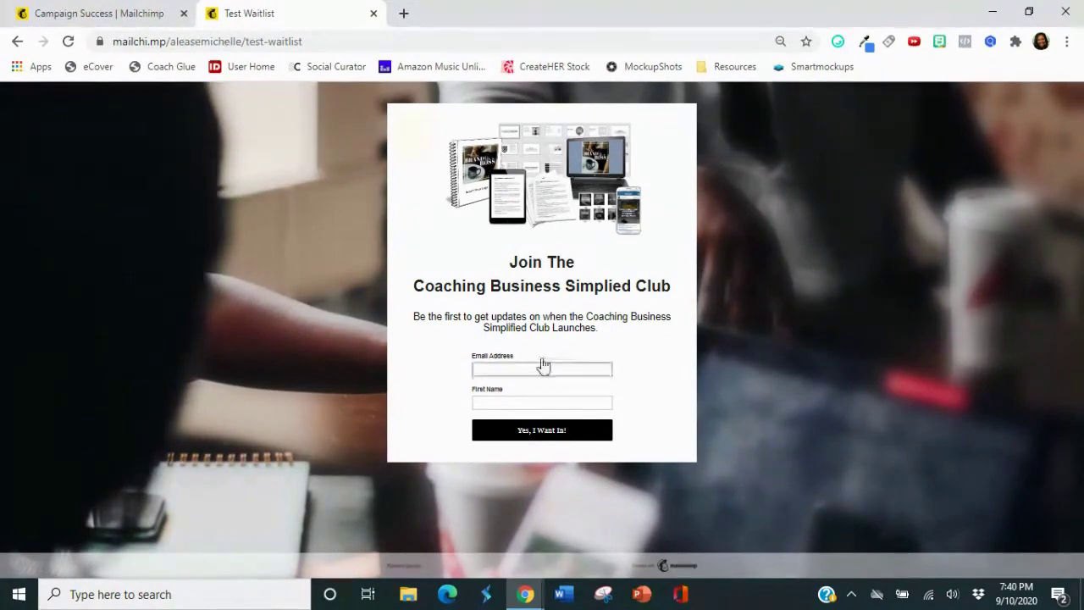
Enlarge the live waitlist page to 100% zoom and look over its image, headline and signup form
{"action": "left_click", "coordinate": [1069, 44]}
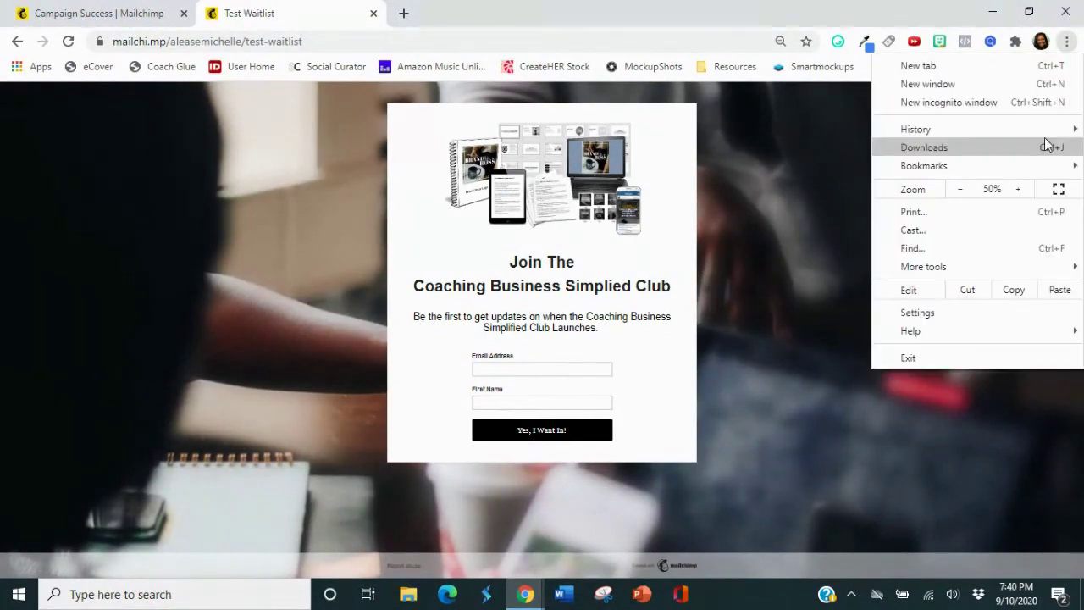
{"action": "left_click", "coordinate": [1022, 190]}
{"action": "left_click", "coordinate": [1022, 190]}
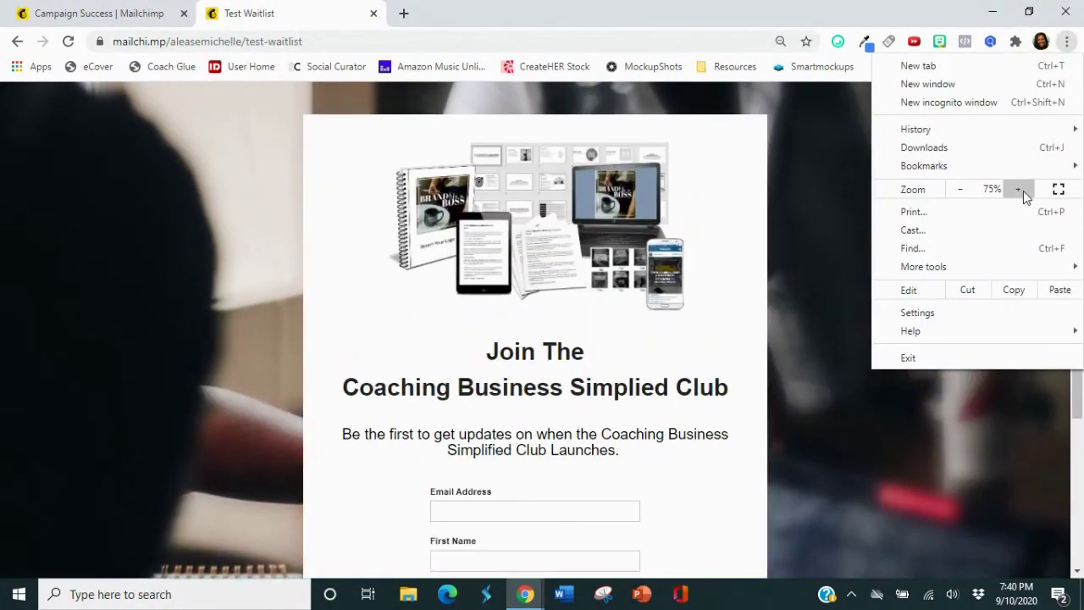
{"action": "left_click", "coordinate": [1021, 191]}
{"action": "left_click", "coordinate": [1022, 191]}
{"action": "left_click", "coordinate": [1022, 191]}
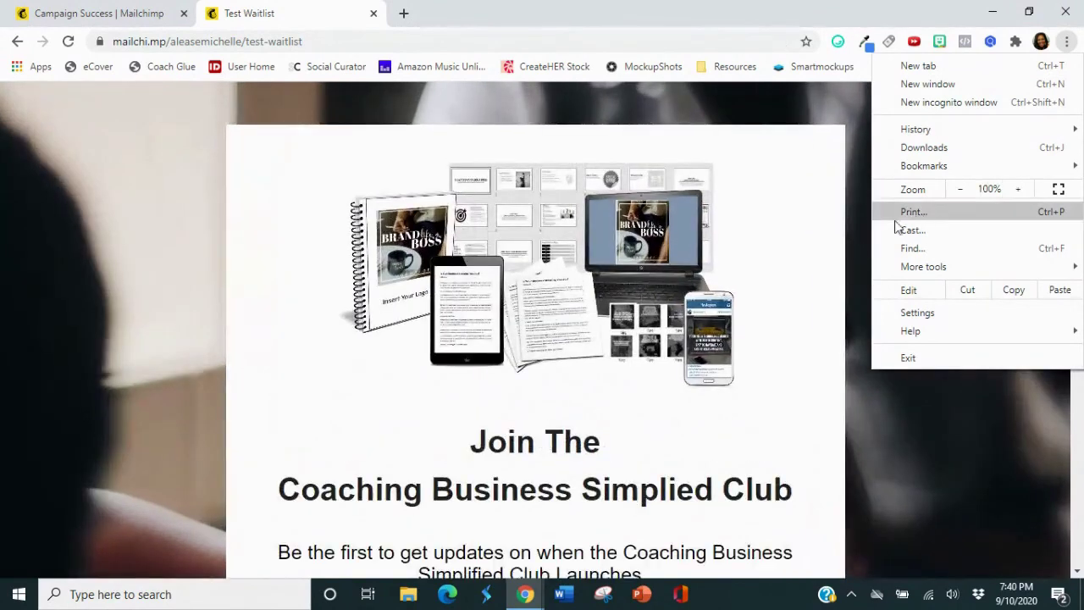
{"action": "left_click", "coordinate": [860, 258]}
{"action": "scroll", "coordinate": [872, 263], "scroll_direction": "down", "scroll_amount": 2}
{"action": "scroll", "coordinate": [891, 284], "scroll_direction": "up", "scroll_amount": 2}
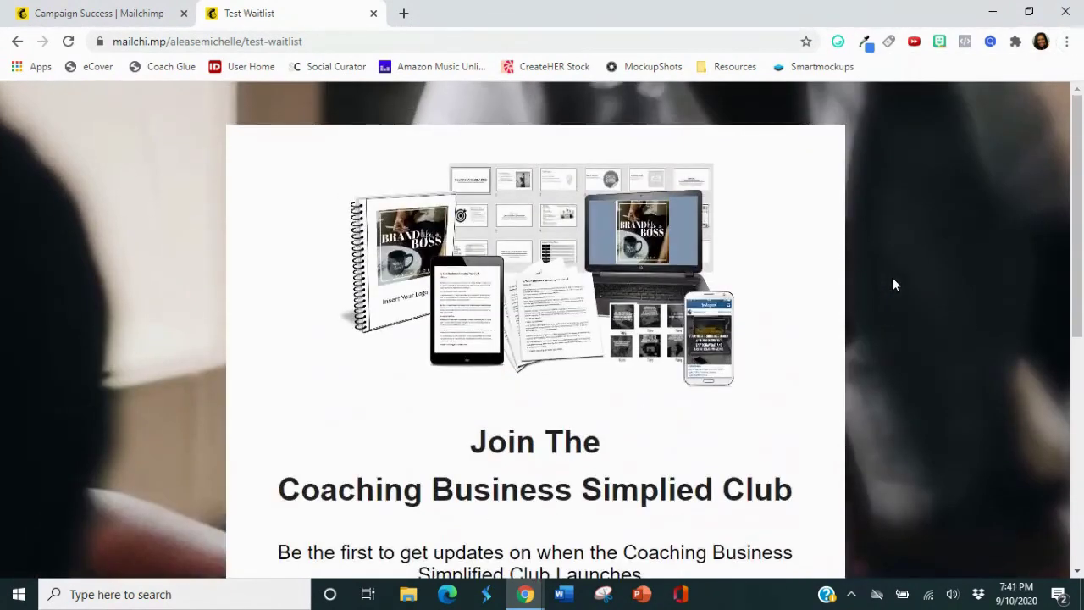
{"action": "scroll", "coordinate": [892, 284], "scroll_direction": "down", "scroll_amount": 2}
Highlight the full web address of the live landing page
{"action": "left_click_drag", "start_coordinate": [346, 42], "coordinate": [108, 42]}
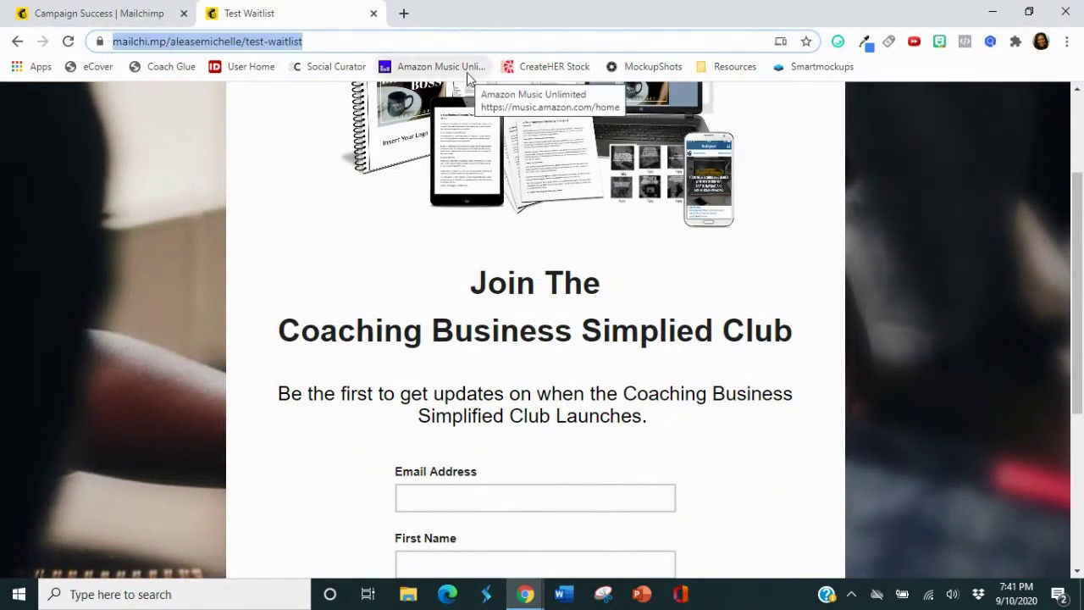
{"action": "left_click", "coordinate": [320, 41]}
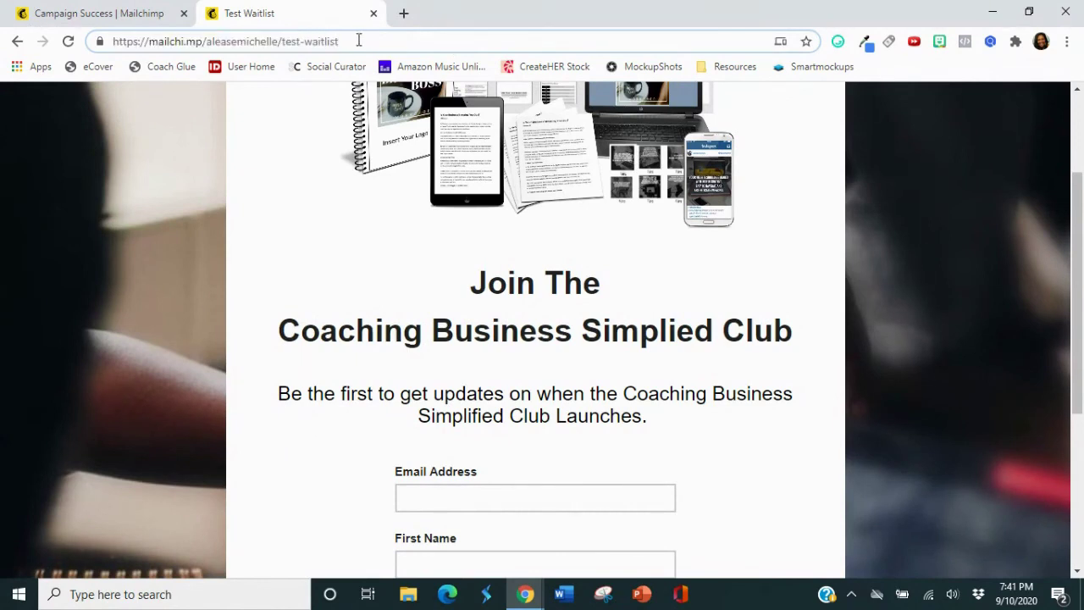
{"action": "left_click_drag", "start_coordinate": [359, 40], "coordinate": [110, 40]}
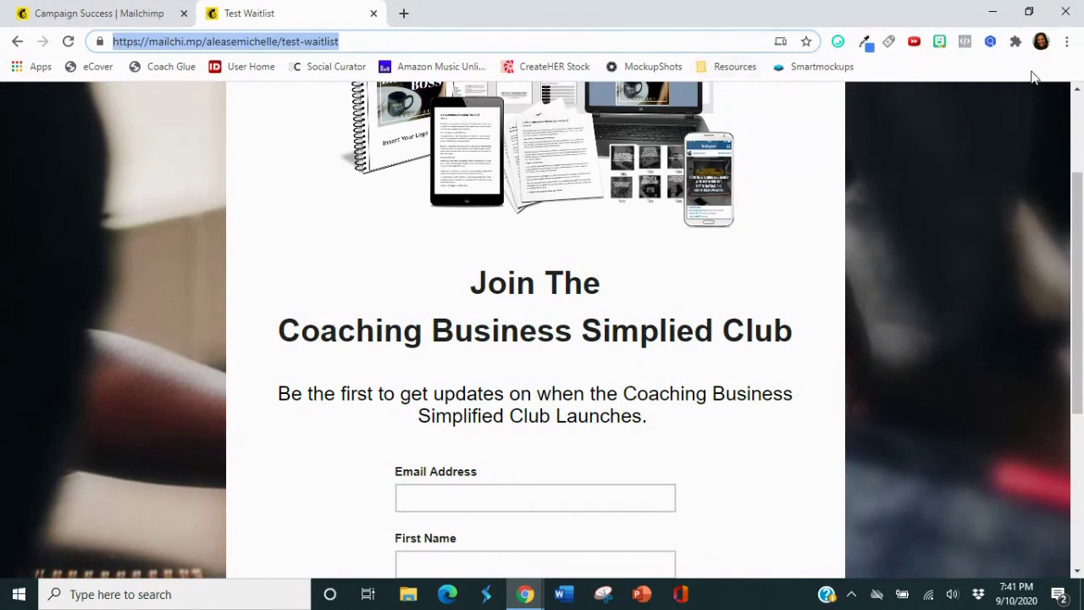
Reduce the live page's zoom to 90% and highlight its full web address again
{"action": "left_click", "coordinate": [1065, 41]}
{"action": "left_click", "coordinate": [961, 189]}
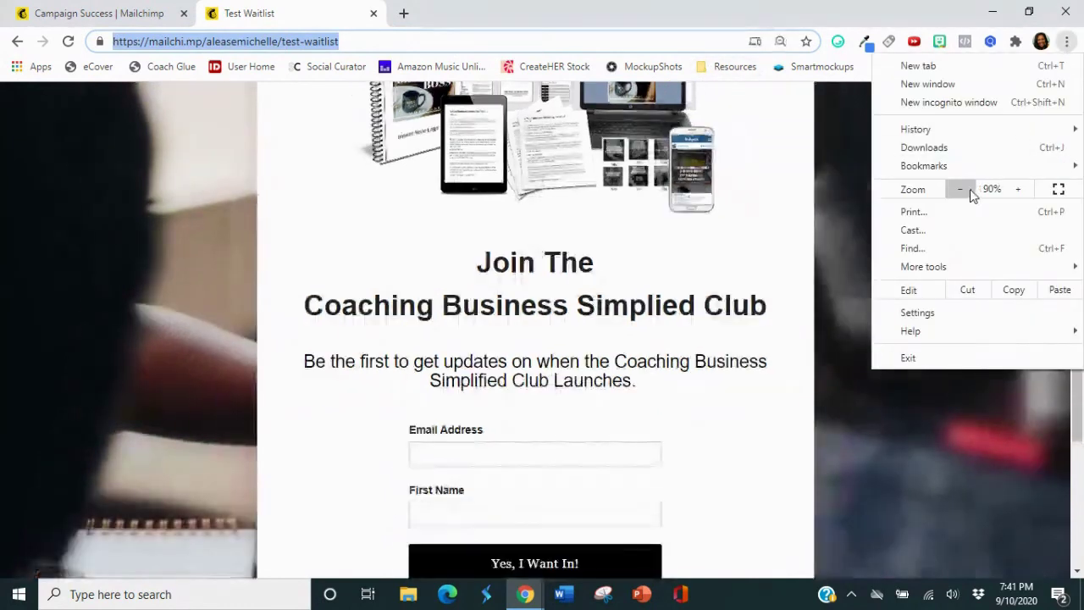
{"action": "left_click", "coordinate": [982, 374]}
{"action": "left_click_drag", "start_coordinate": [302, 41], "coordinate": [97, 43]}
{"action": "left_click", "coordinate": [318, 42]}
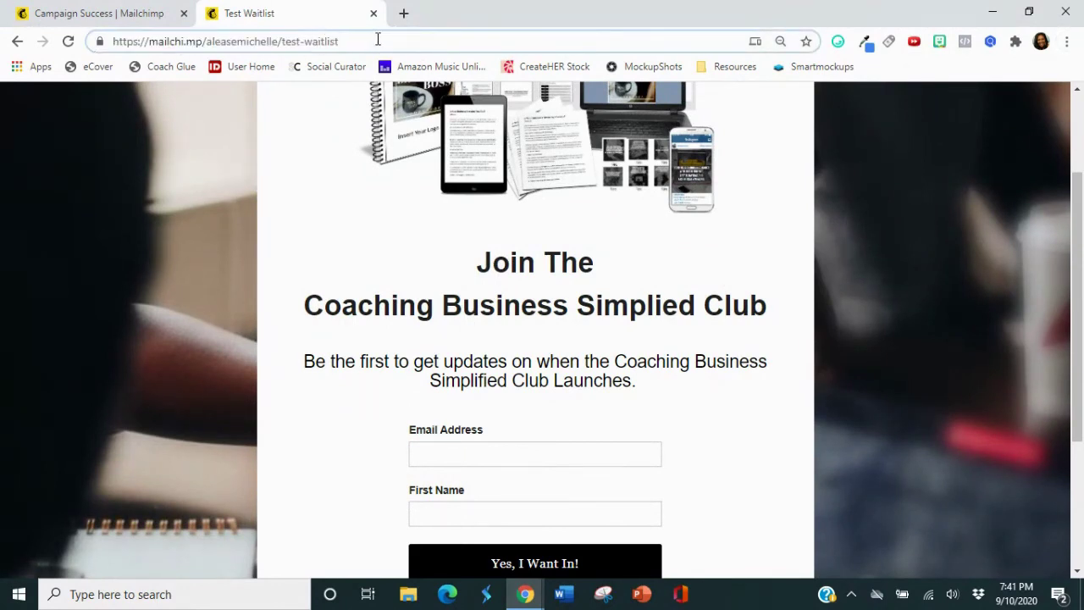
{"action": "left_click_drag", "start_coordinate": [346, 40], "coordinate": [106, 46]}
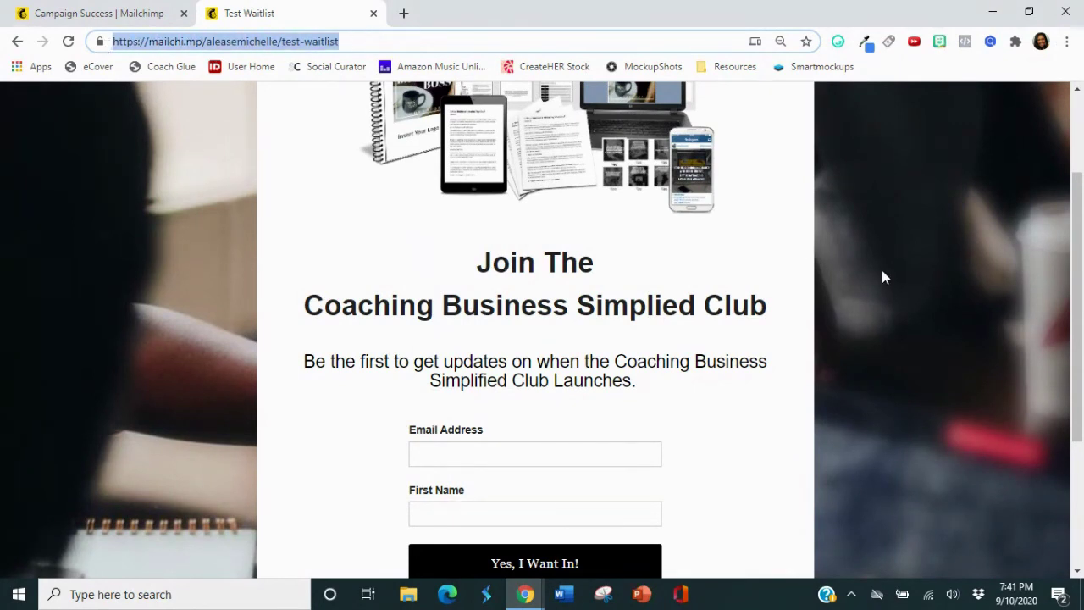
Look over the signup form on the live page and close its browser tab
{"action": "scroll", "coordinate": [880, 273], "scroll_direction": "up", "scroll_amount": 1}
{"action": "scroll", "coordinate": [879, 275], "scroll_direction": "down", "scroll_amount": 2}
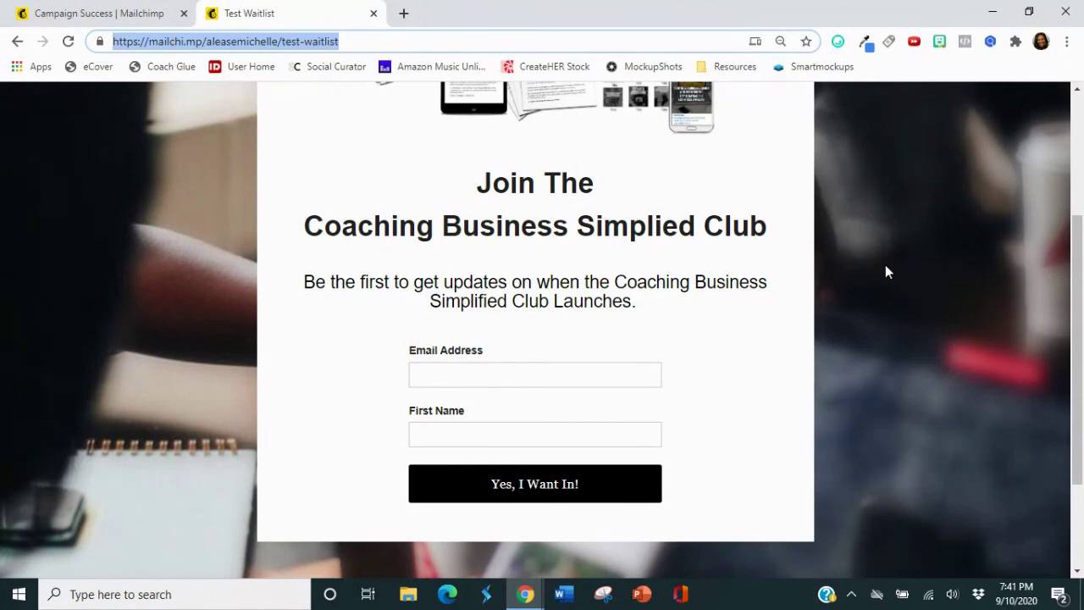
{"action": "left_click", "coordinate": [373, 15]}
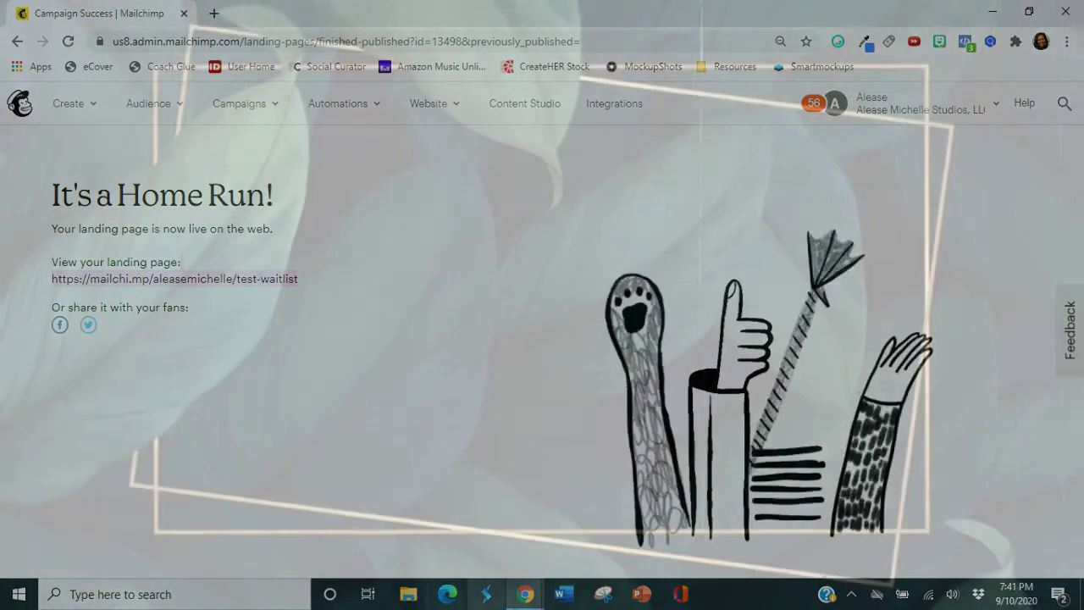